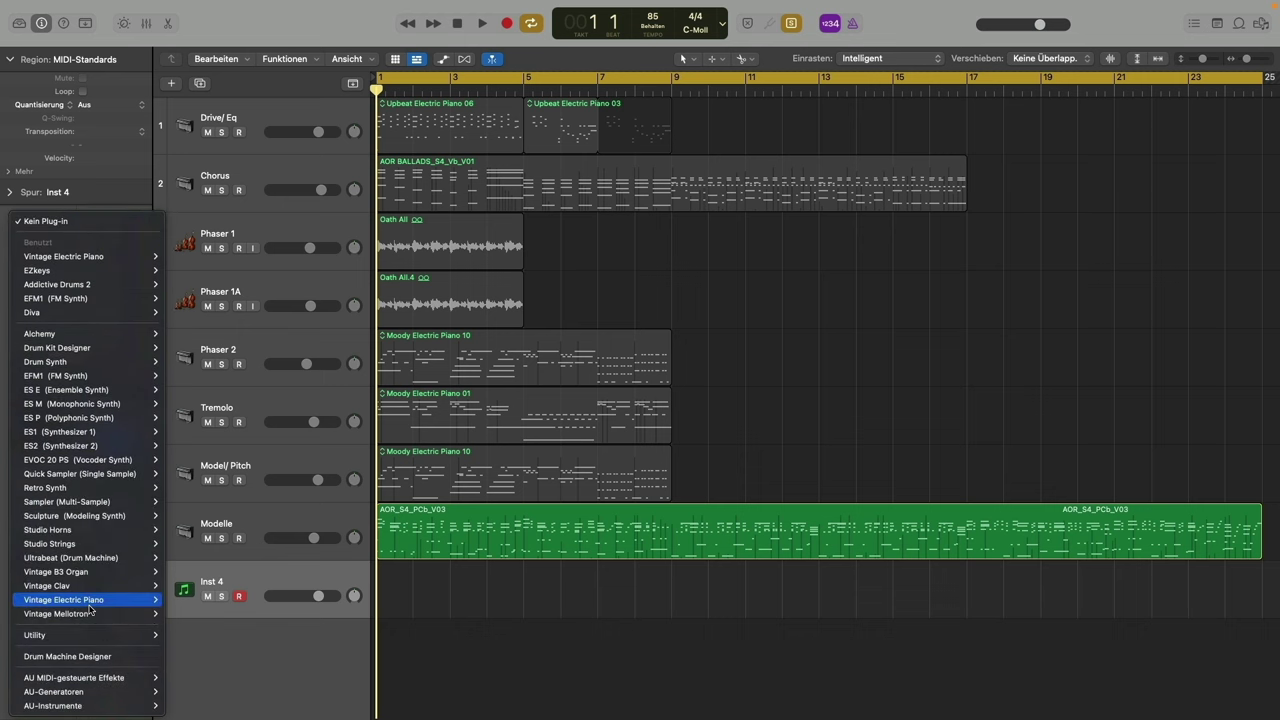
Load Vintage Electric Piano as the instrument on the Inst 4 track and move its plug-in window up
mouse_move(89, 609)
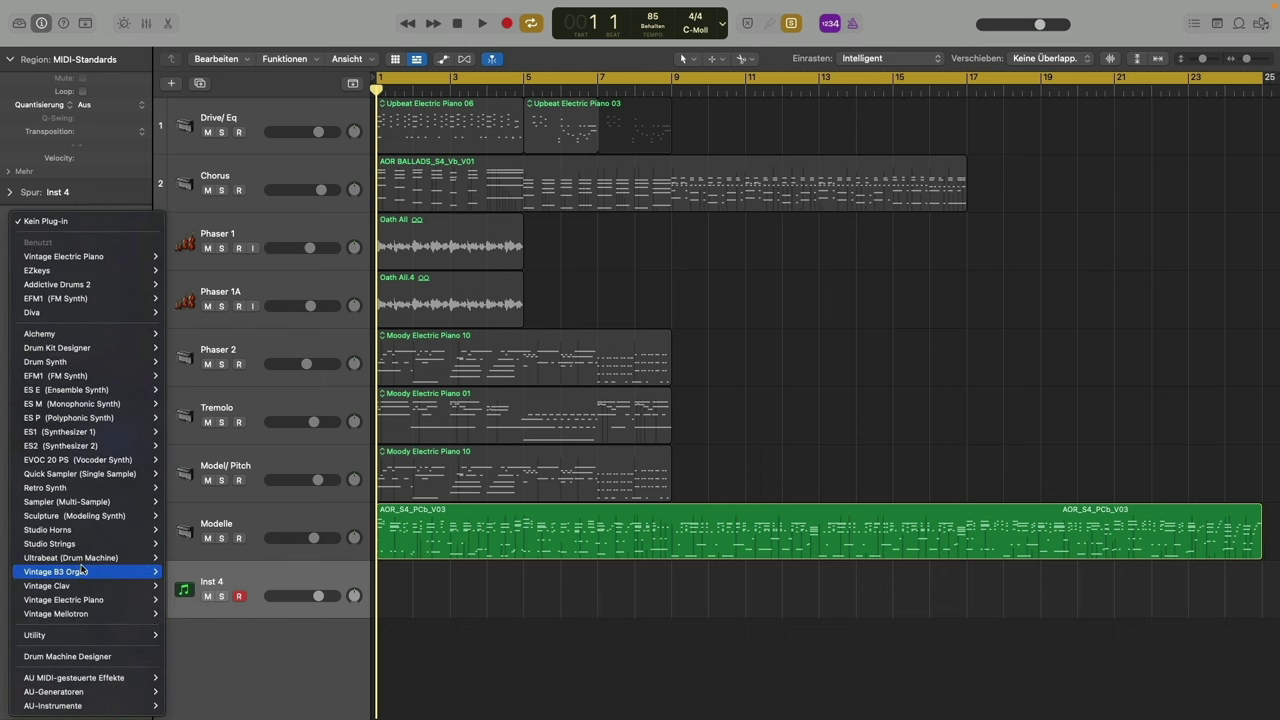
click(180, 599)
drag(943, 194, 940, 134)
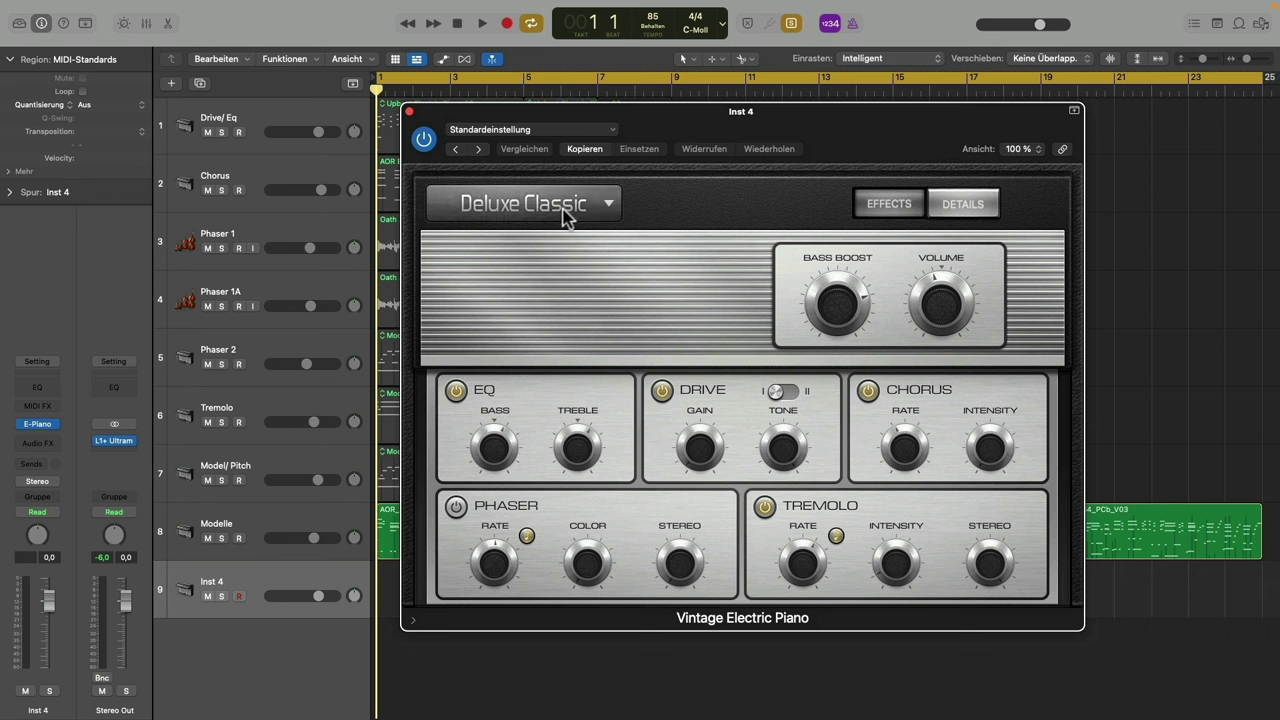
Look through the electric piano model list, keep Deluxe Classic, and locate the Details and Effects views
click(607, 203)
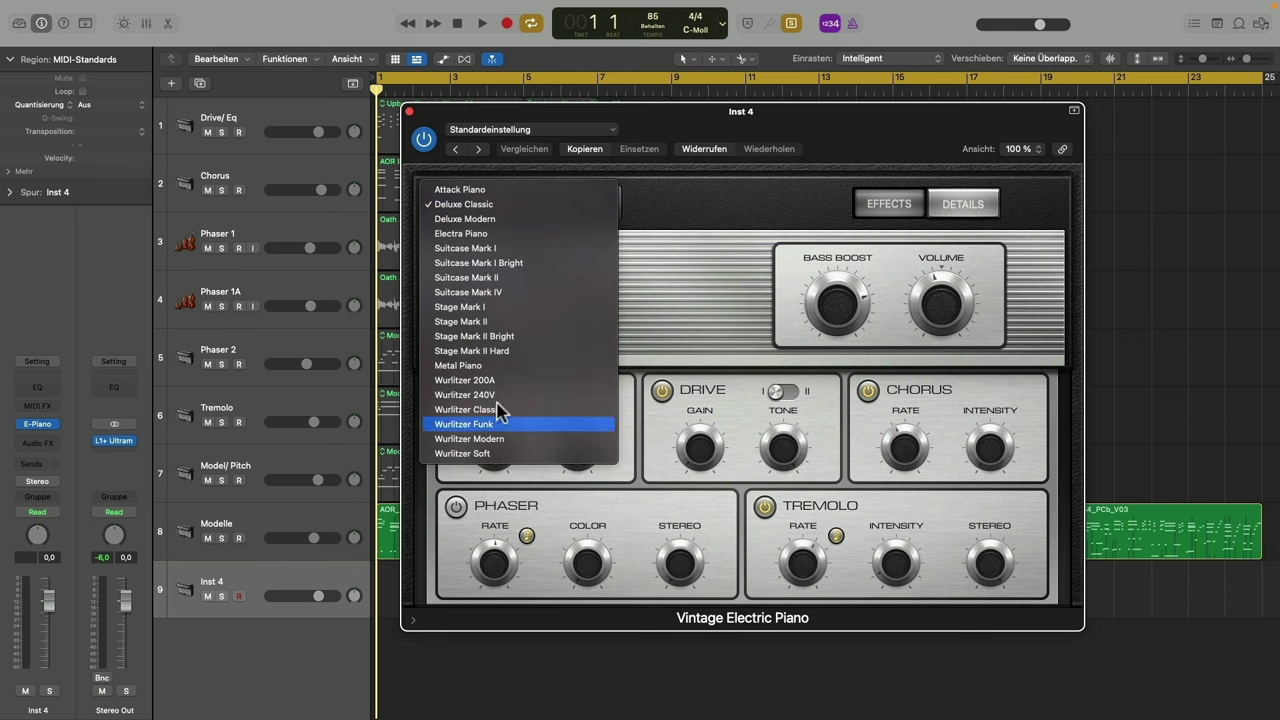
click(743, 206)
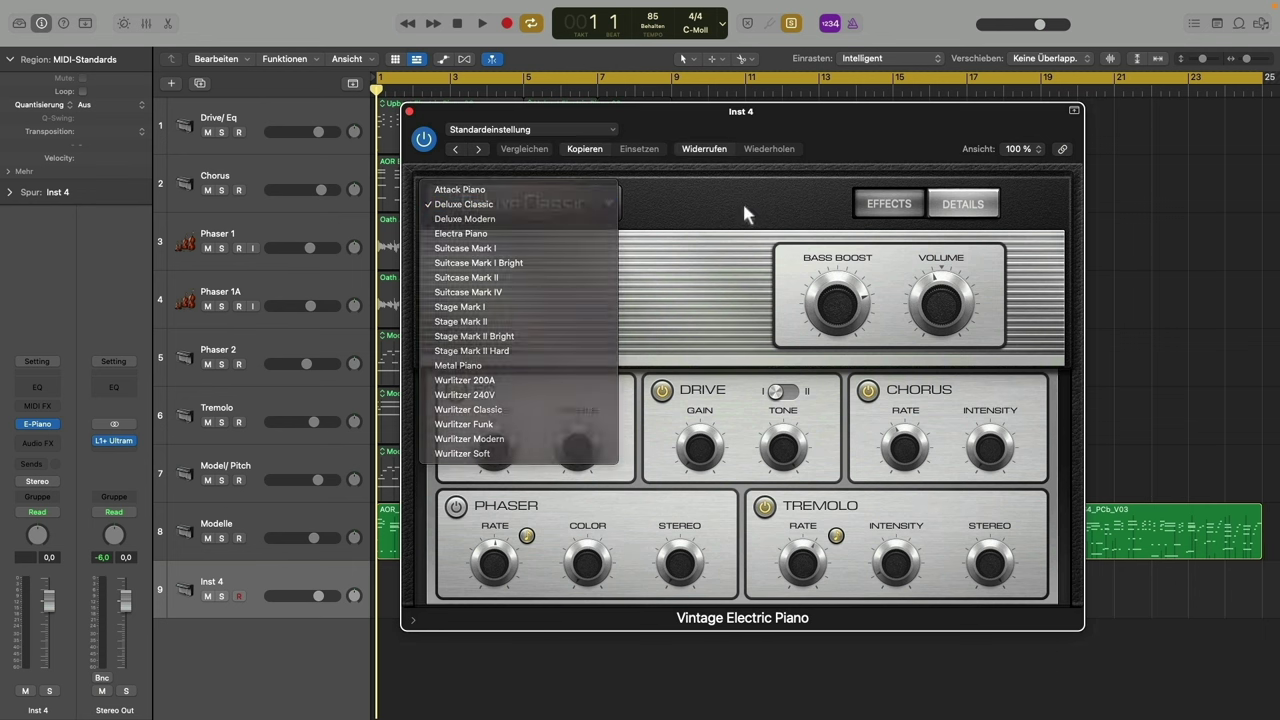
click(968, 206)
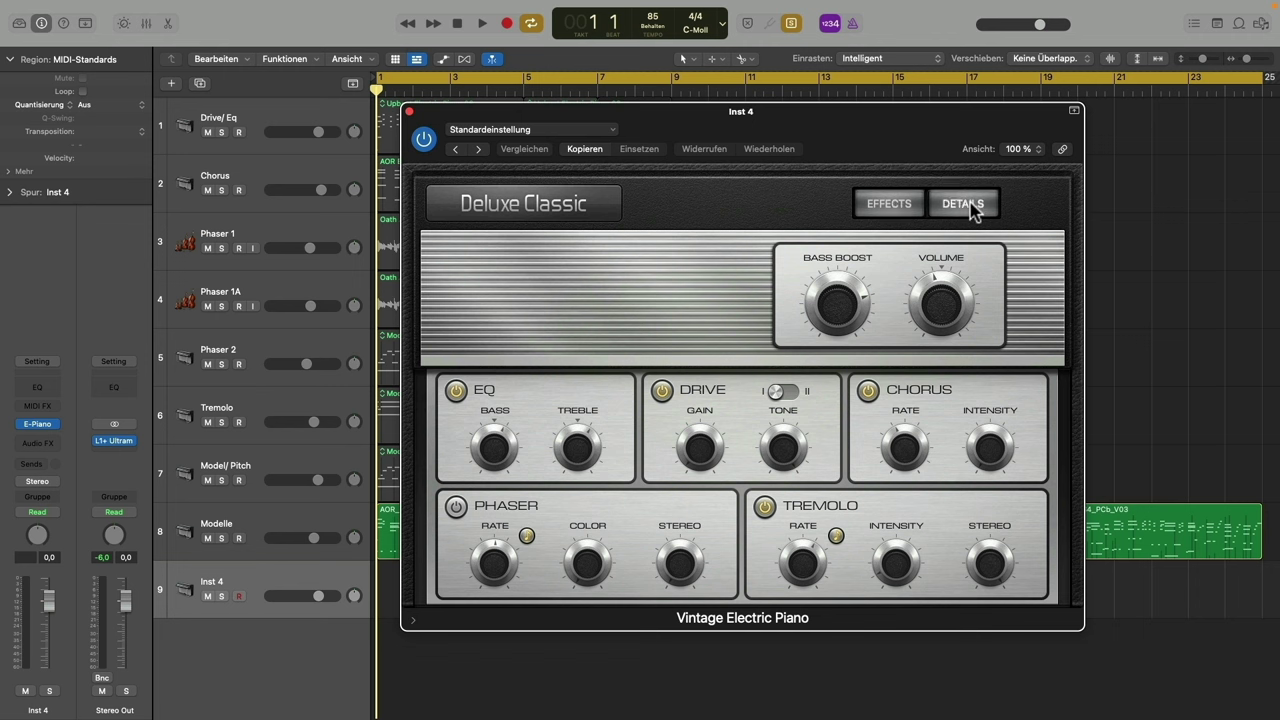
click(900, 205)
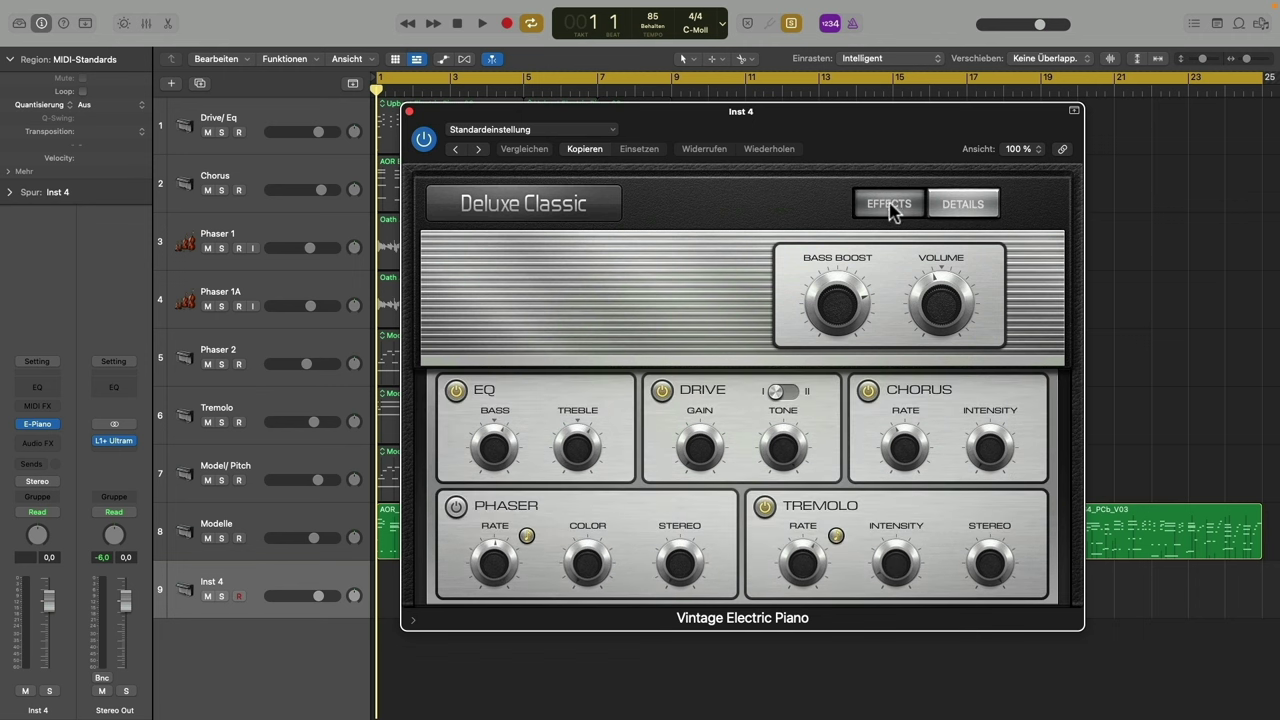
Examine the Bass Boost and Volume controls and the plug-in's extended parameters section
mouse_move(866, 298)
mouse_move(943, 324)
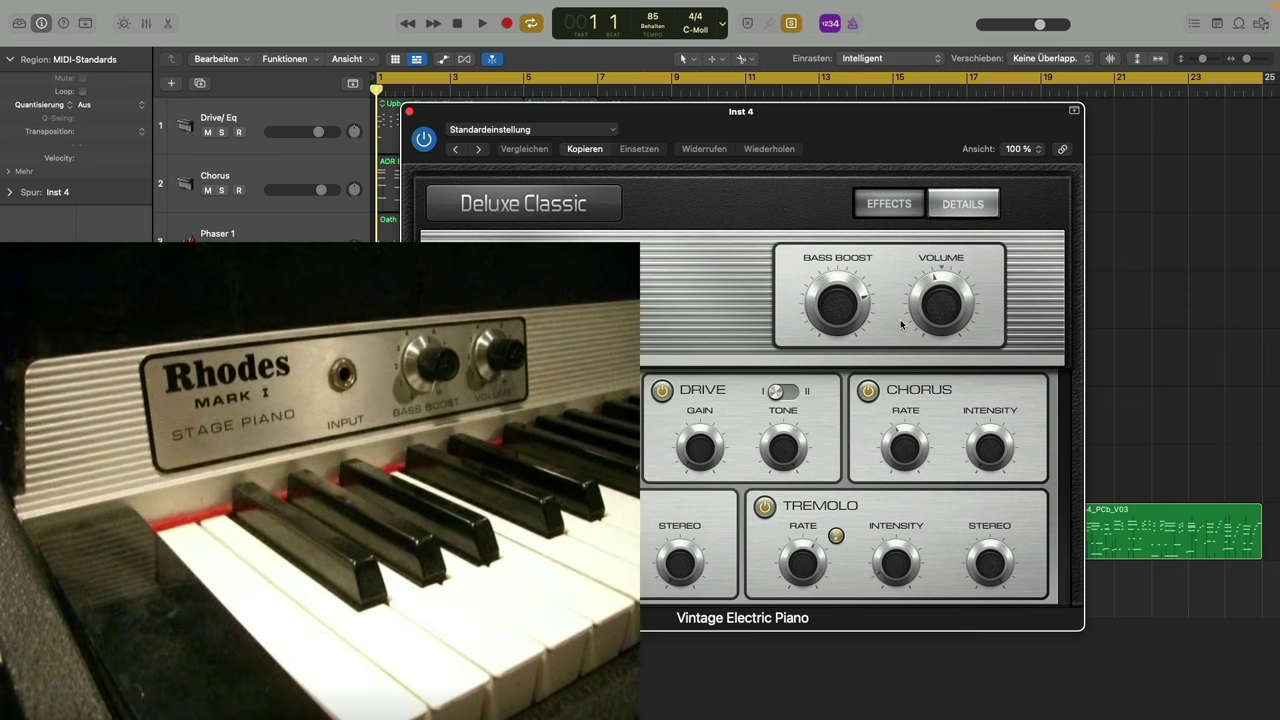
mouse_move(836, 318)
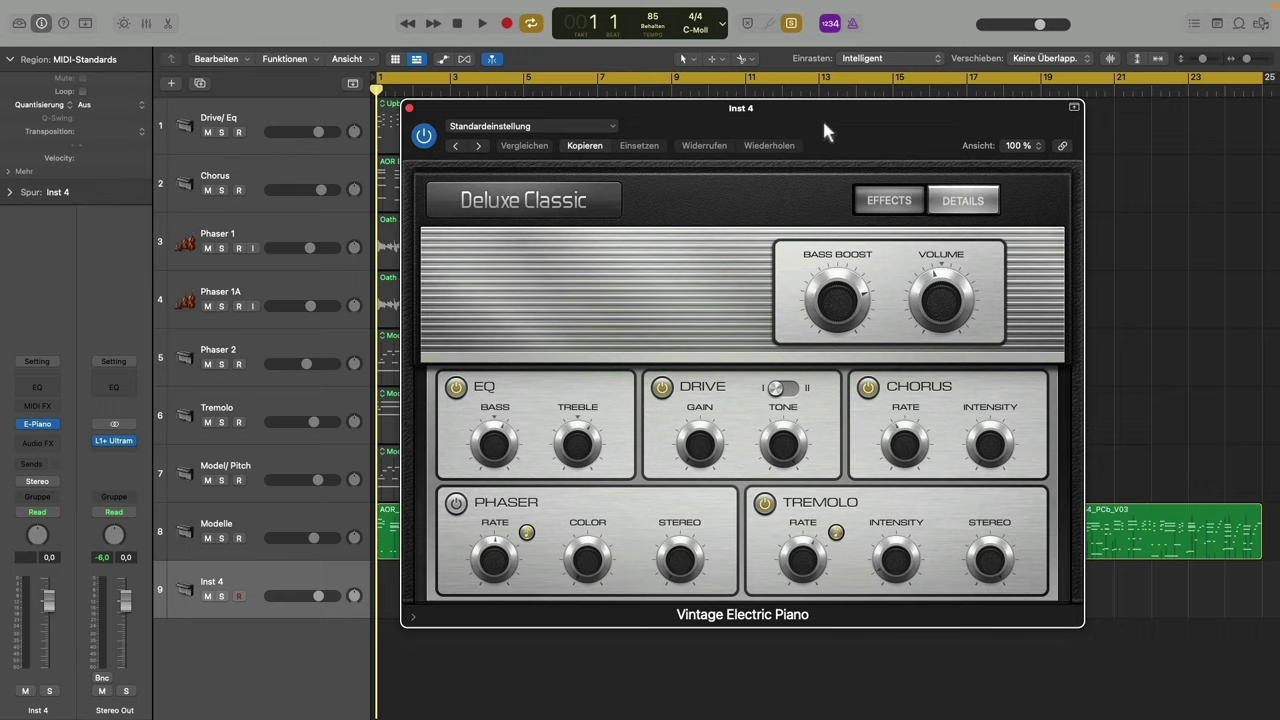
drag(822, 118, 823, 103)
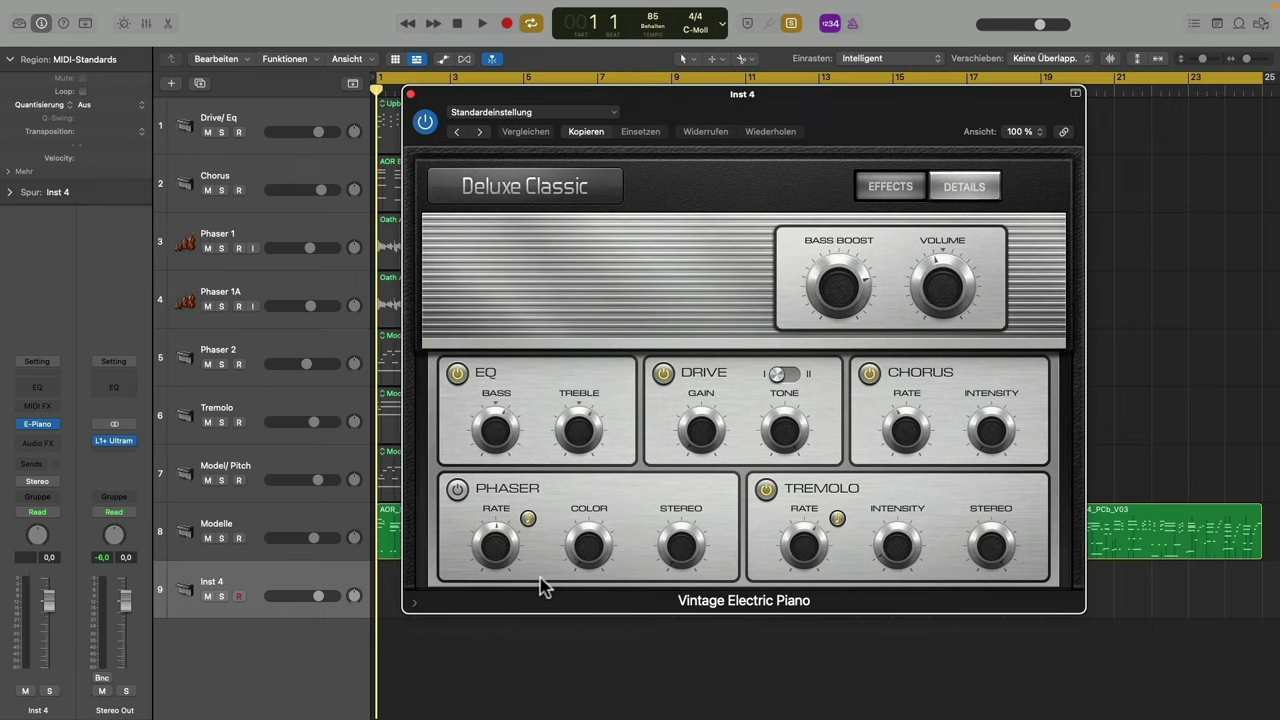
click(414, 605)
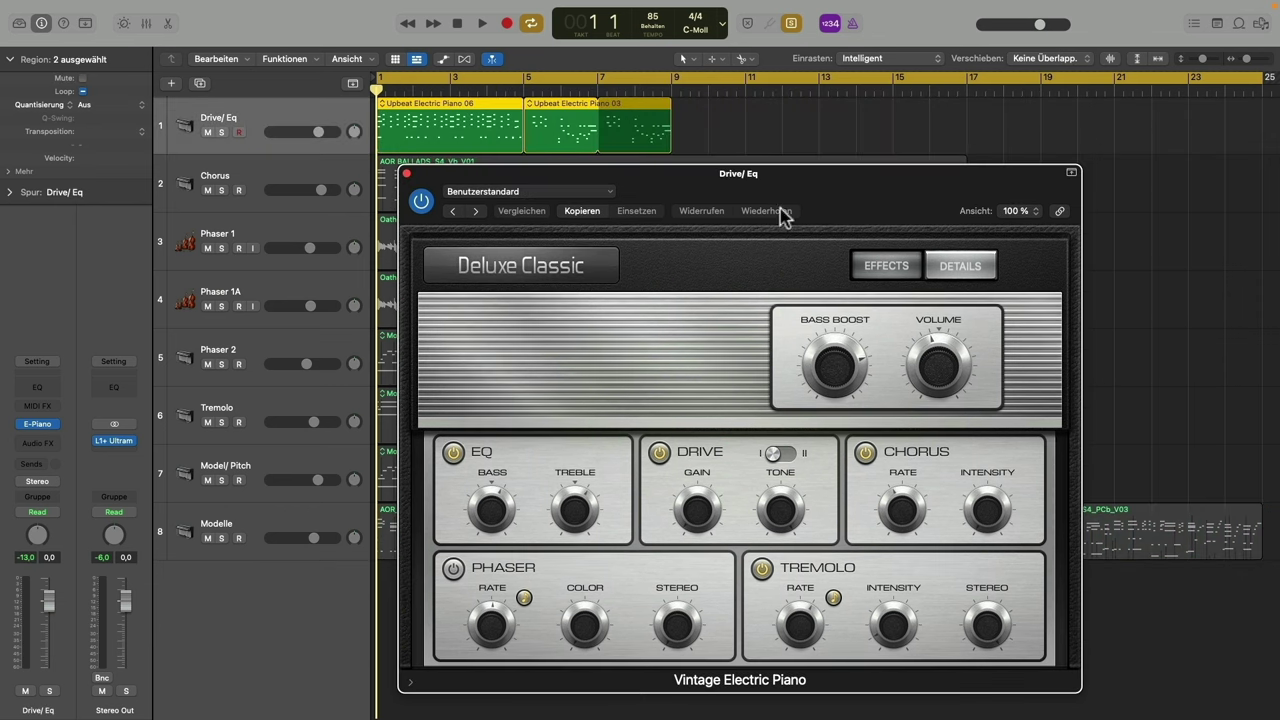
In the Drive/ Eq track's electric piano, turn the Drive gain to Off and set the Drive tone to 100 Hz
drag(855, 188, 848, 126)
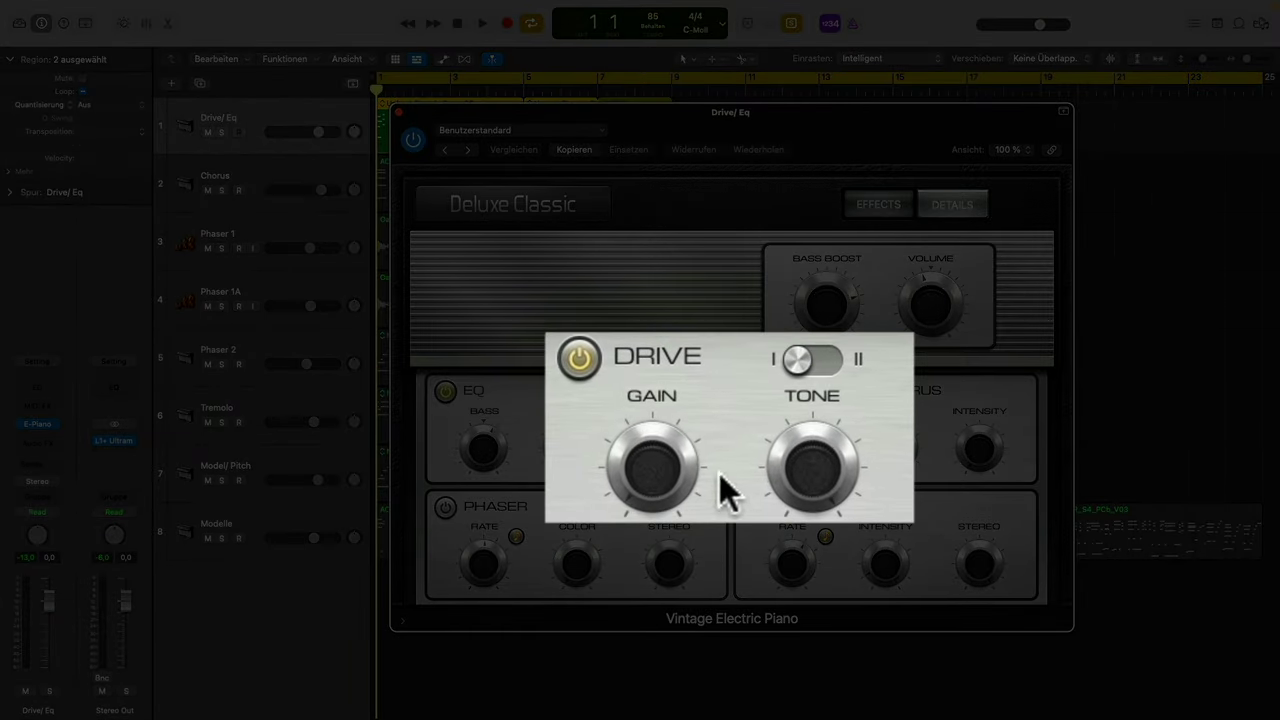
click(649, 485)
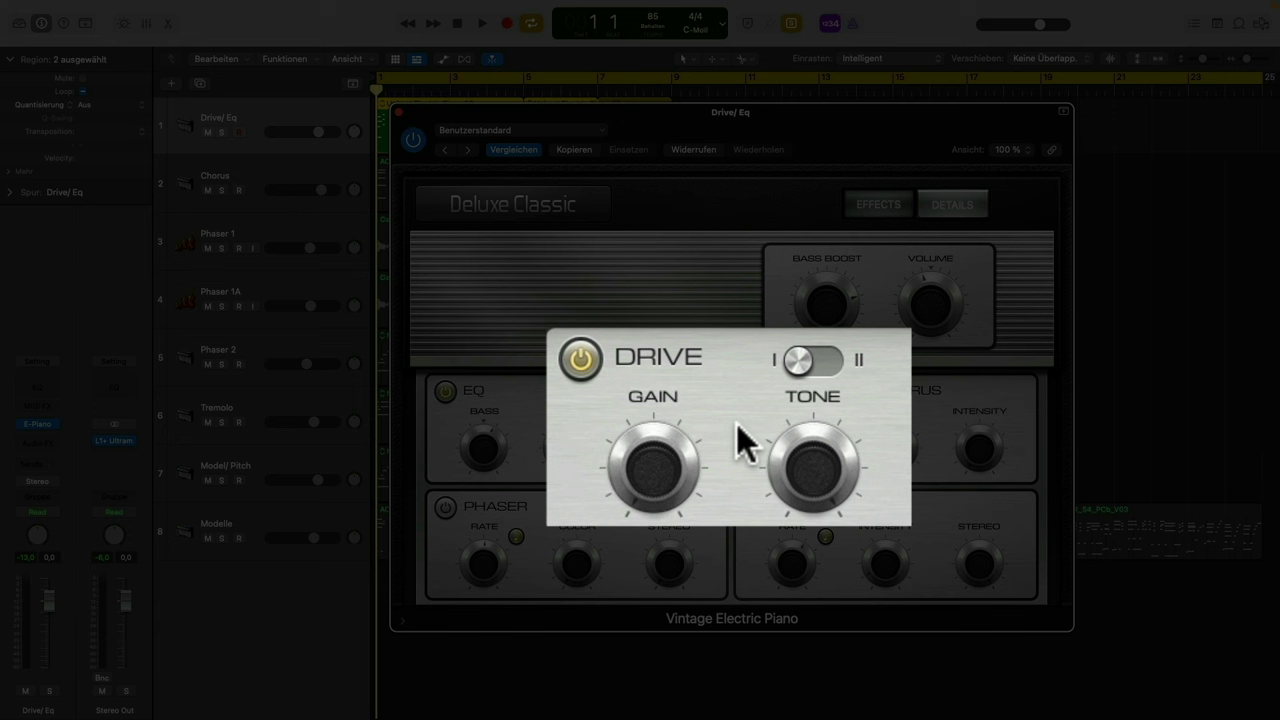
drag(656, 470, 645, 518)
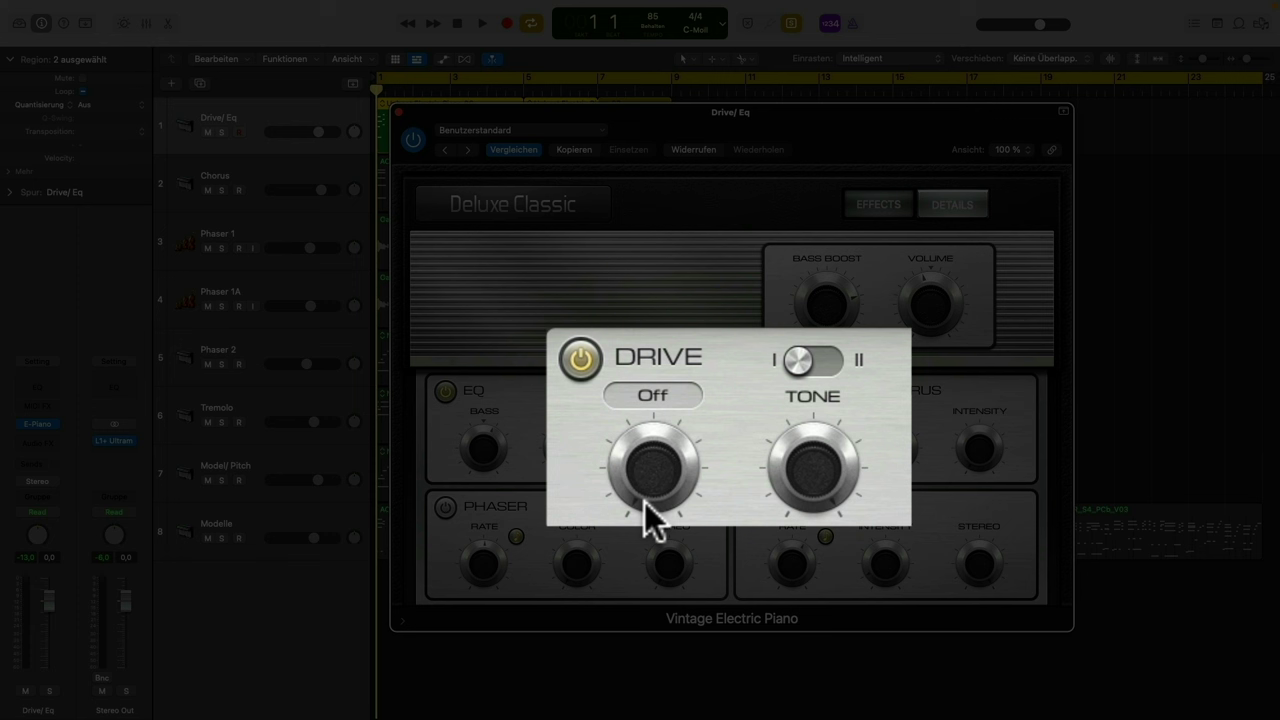
drag(645, 518, 690, 535)
mouse_move(822, 508)
mouse_down()
mouse_move(808, 470)
mouse_move(831, 491)
mouse_move(824, 515)
mouse_move(815, 465)
mouse_move(817, 529)
mouse_move(823, 480)
mouse_move(808, 515)
mouse_move(794, 426)
mouse_move(798, 456)
mouse_move(823, 434)
mouse_move(806, 530)
mouse_move(814, 514)
mouse_up()
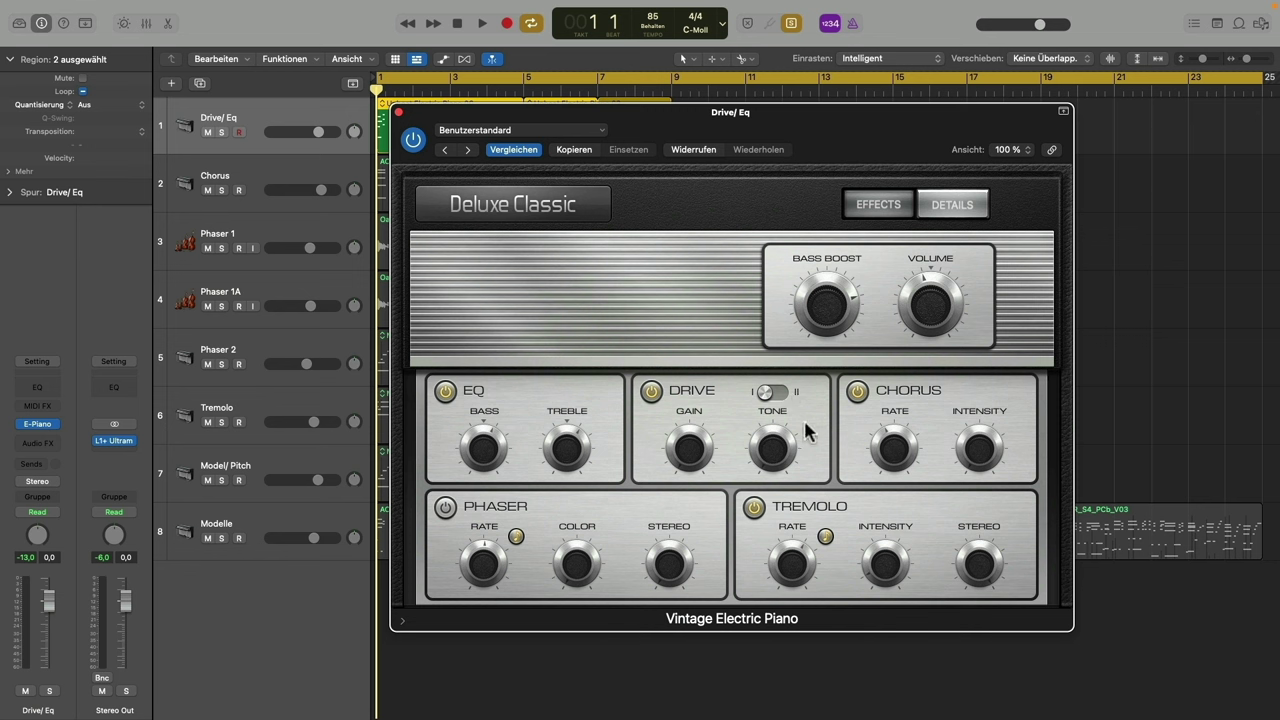
Reposition the plug-in window, start playback and raise the Drive tone to 280 Hz
mouse_move(697, 460)
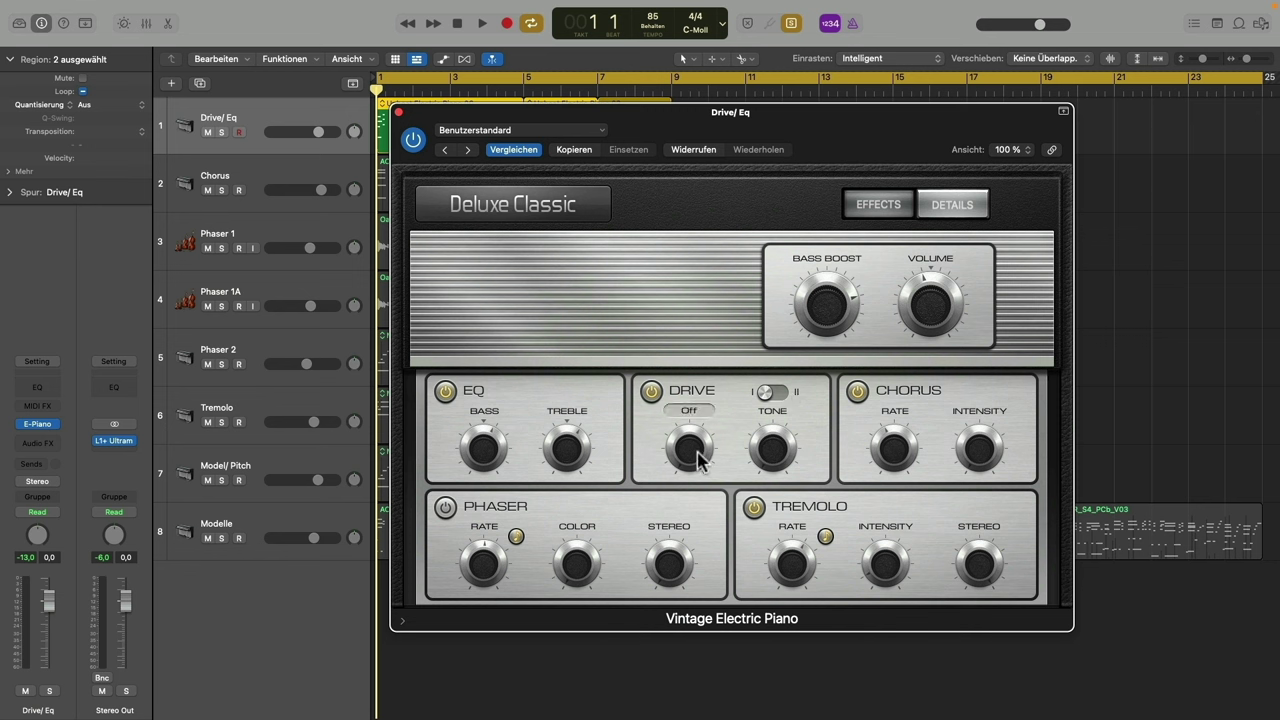
mouse_move(770, 460)
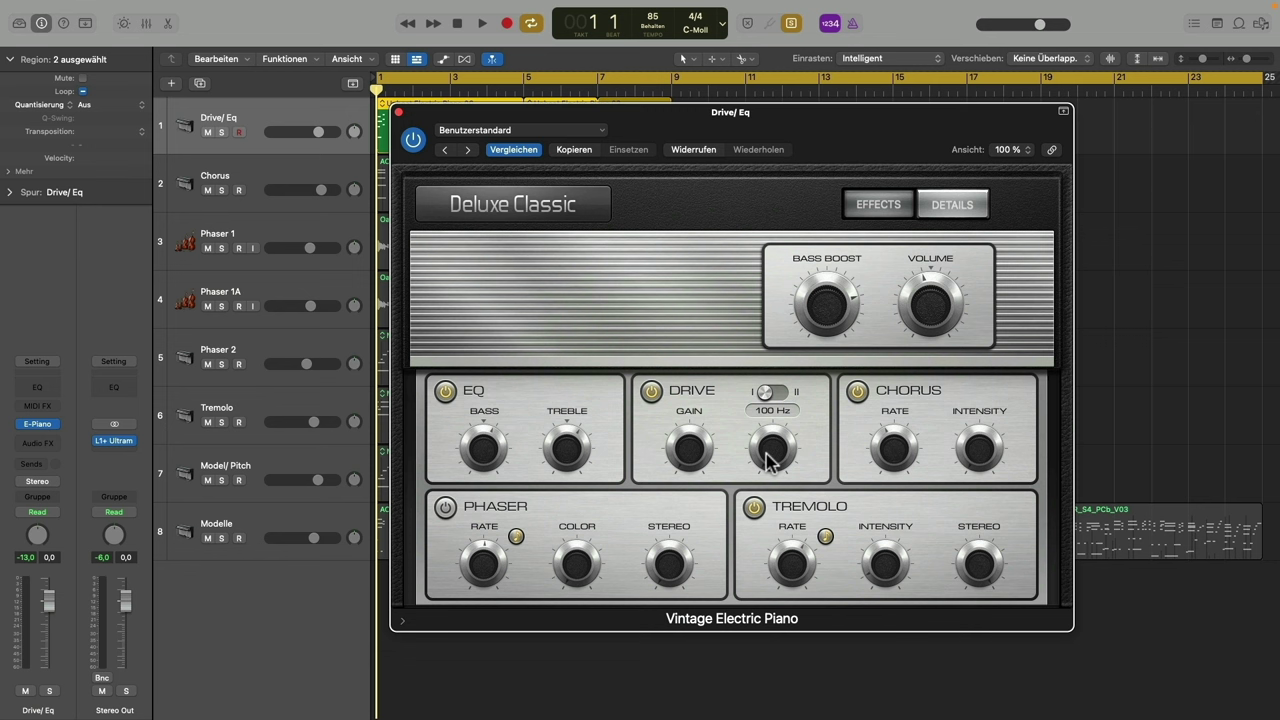
drag(768, 460, 768, 452)
mouse_move(692, 458)
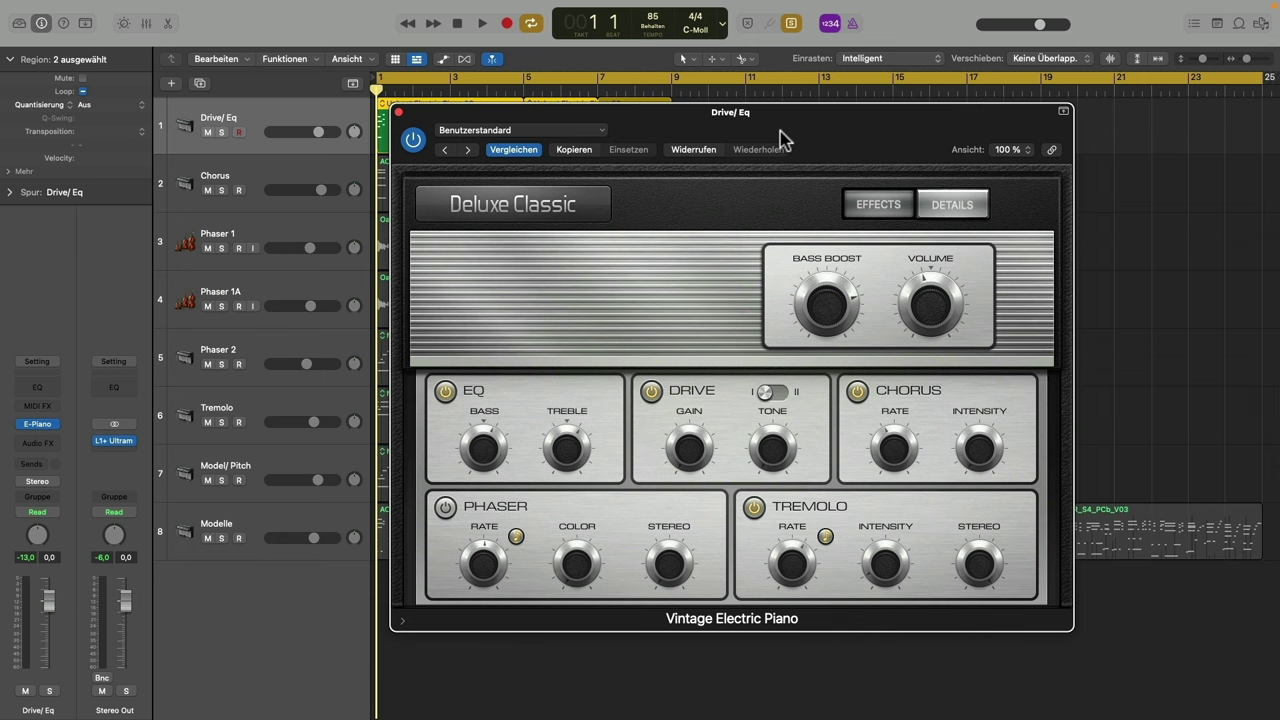
drag(785, 133, 773, 156)
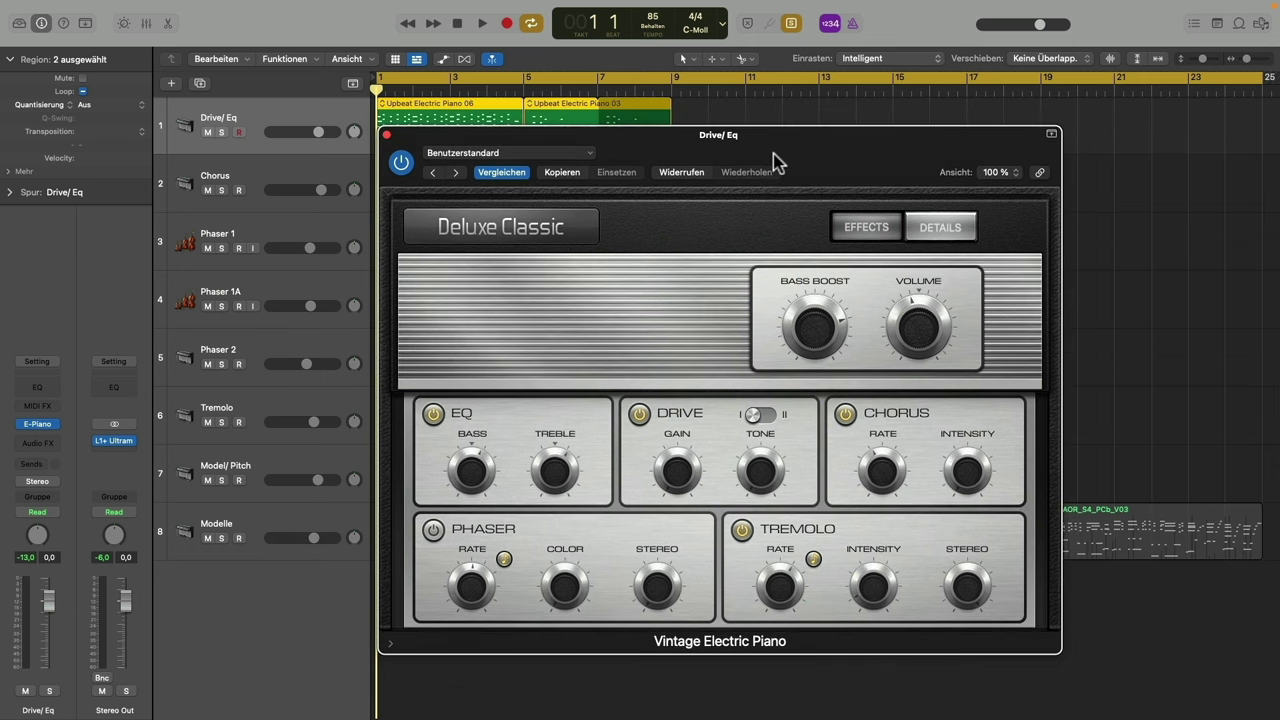
key(space)
mouse_move(760, 468)
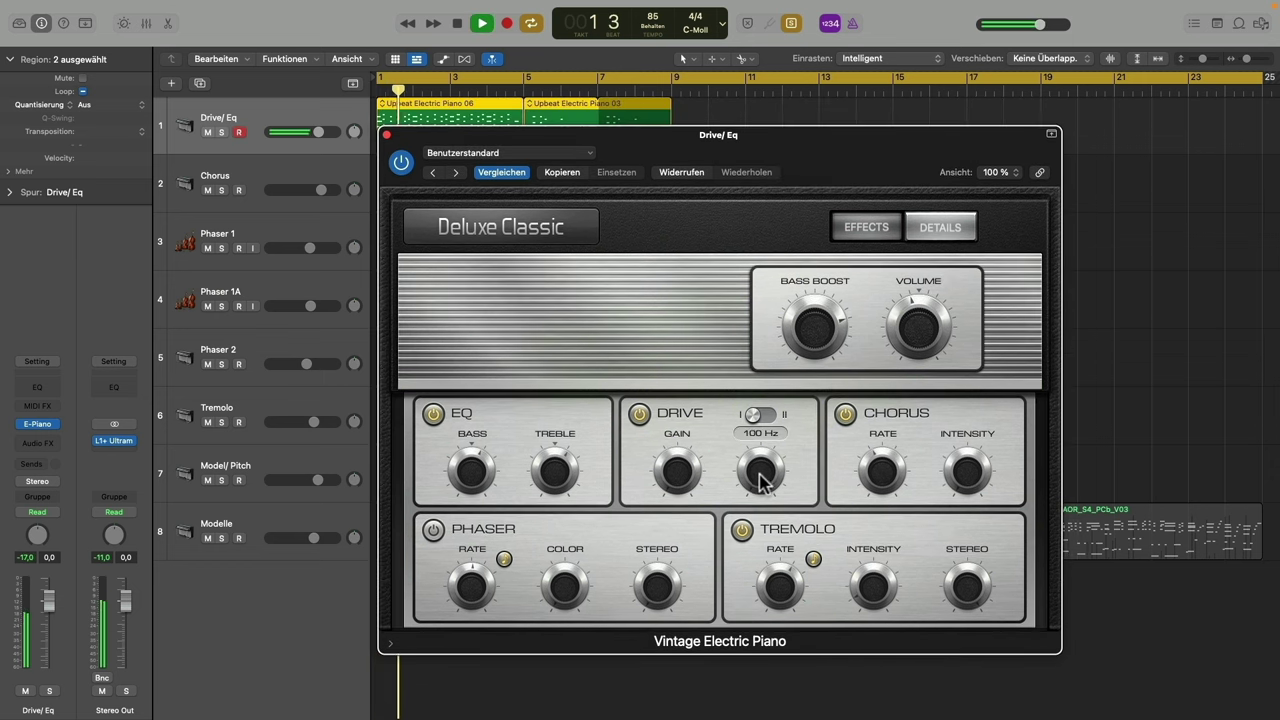
drag(742, 441, 735, 441)
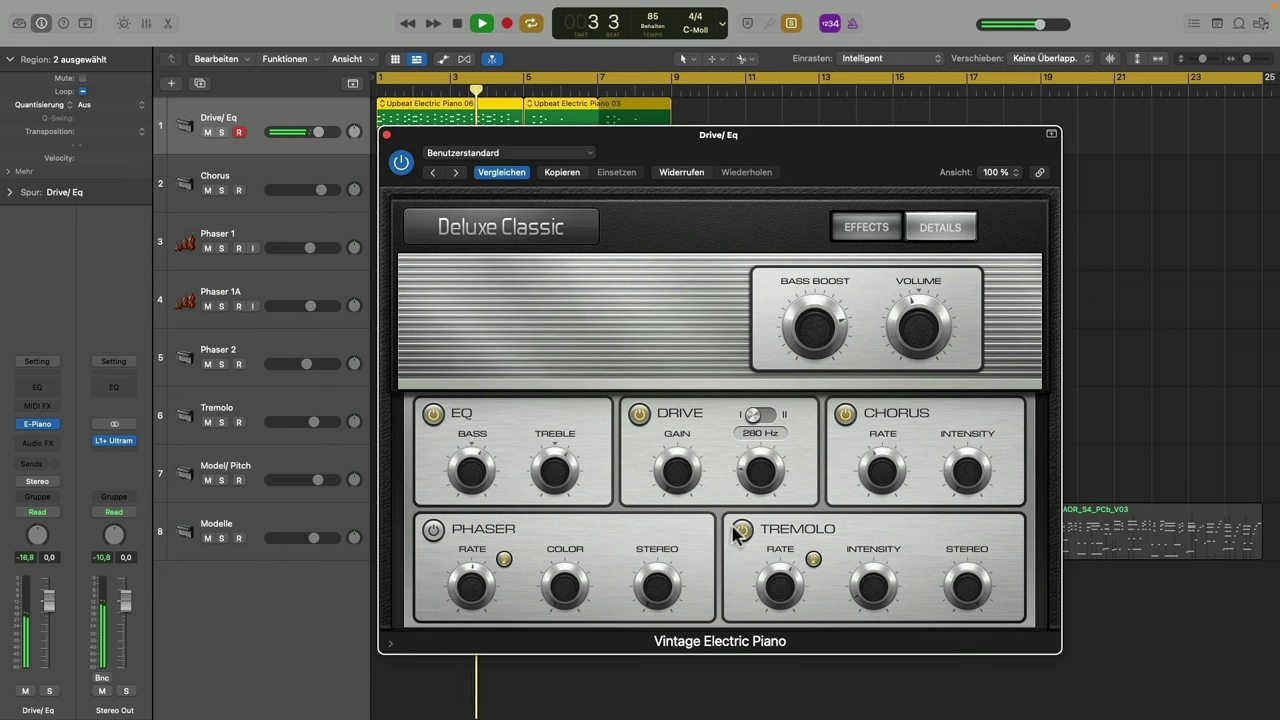
Raise the Drive gain to 27.333 and the Drive tone to 2600 Hz while the track plays
mouse_move(680, 480)
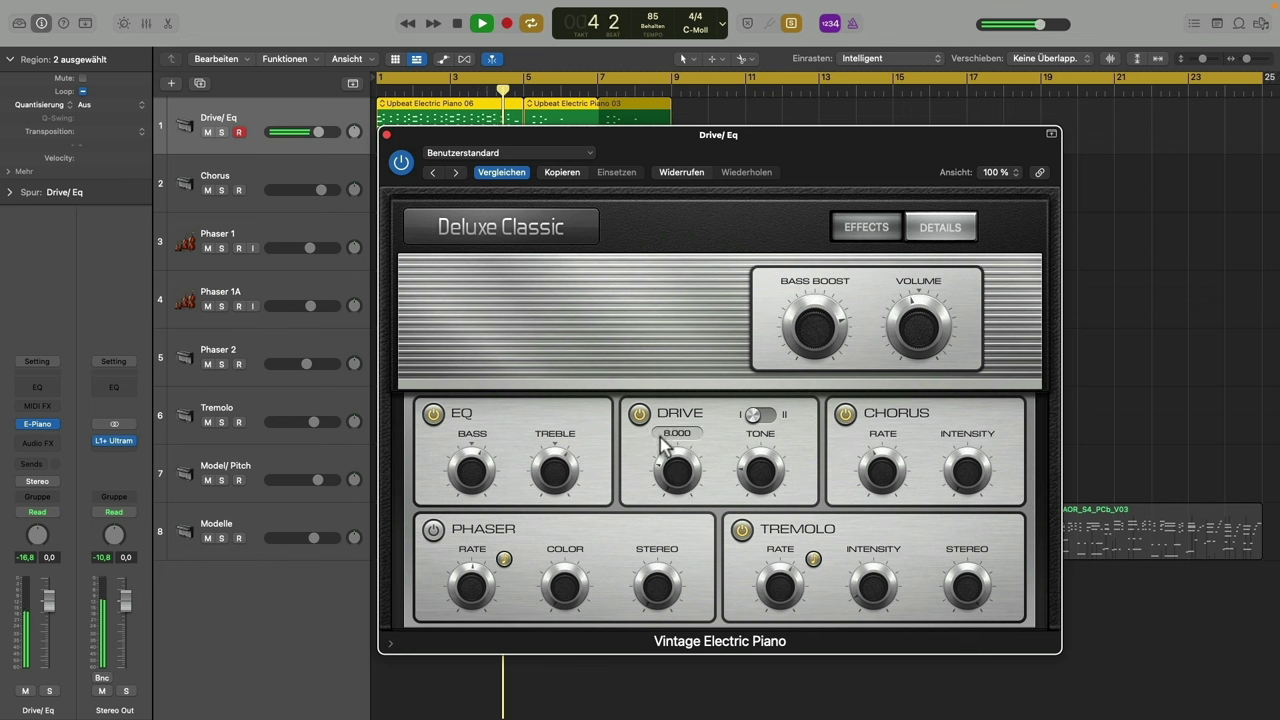
mouse_move(671, 460)
mouse_down()
mouse_move(673, 434)
mouse_move(677, 477)
mouse_up()
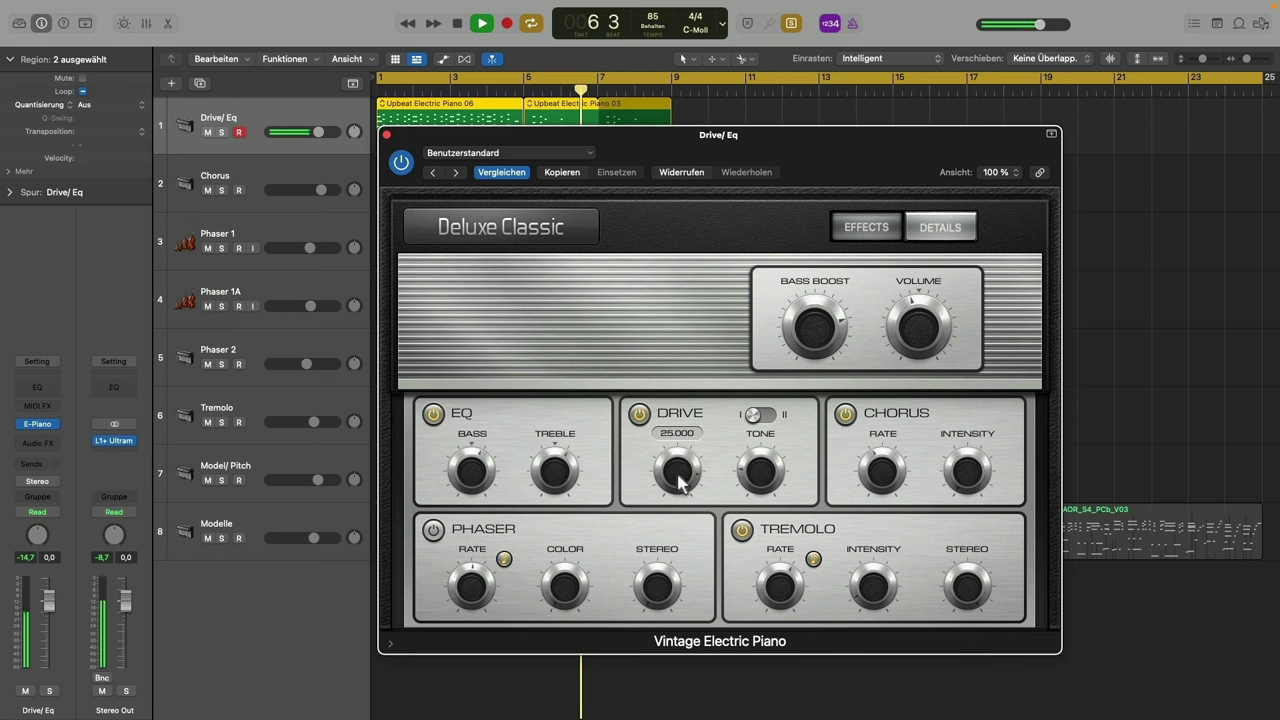
click(755, 485)
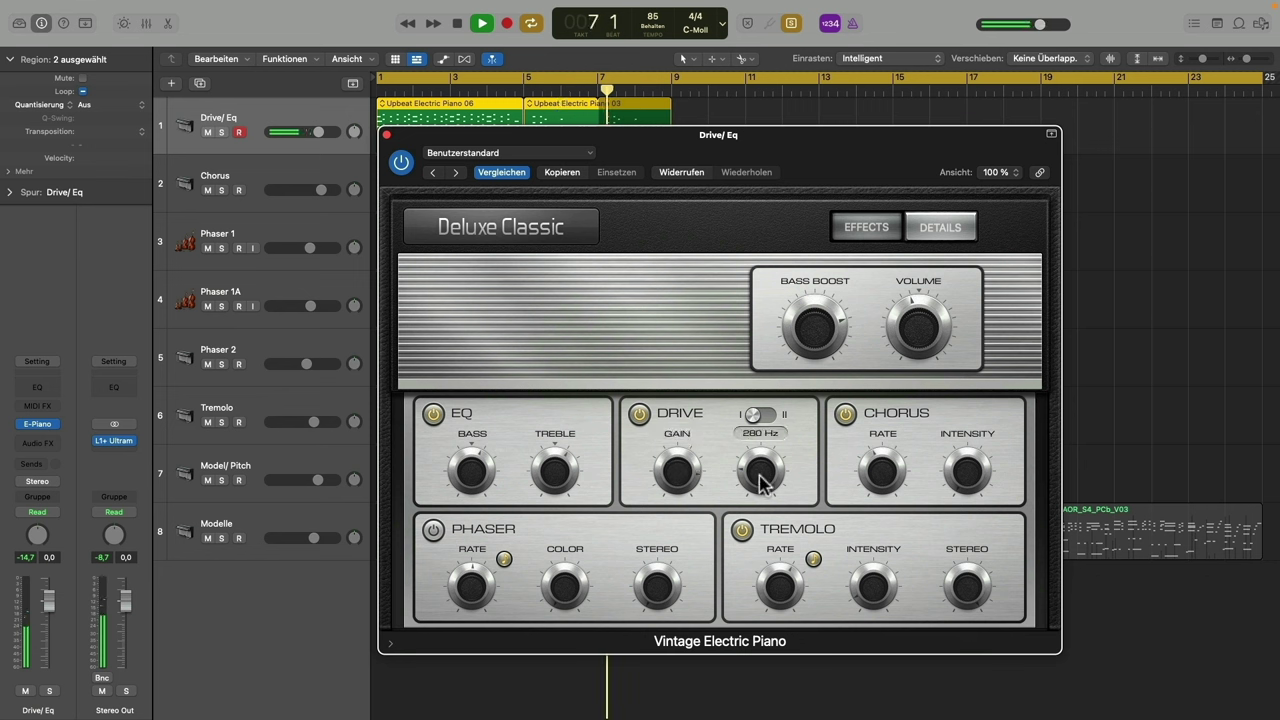
mouse_move(684, 476)
mouse_down()
mouse_move(673, 503)
mouse_move(677, 464)
mouse_move(674, 483)
mouse_up()
drag(766, 482, 744, 452)
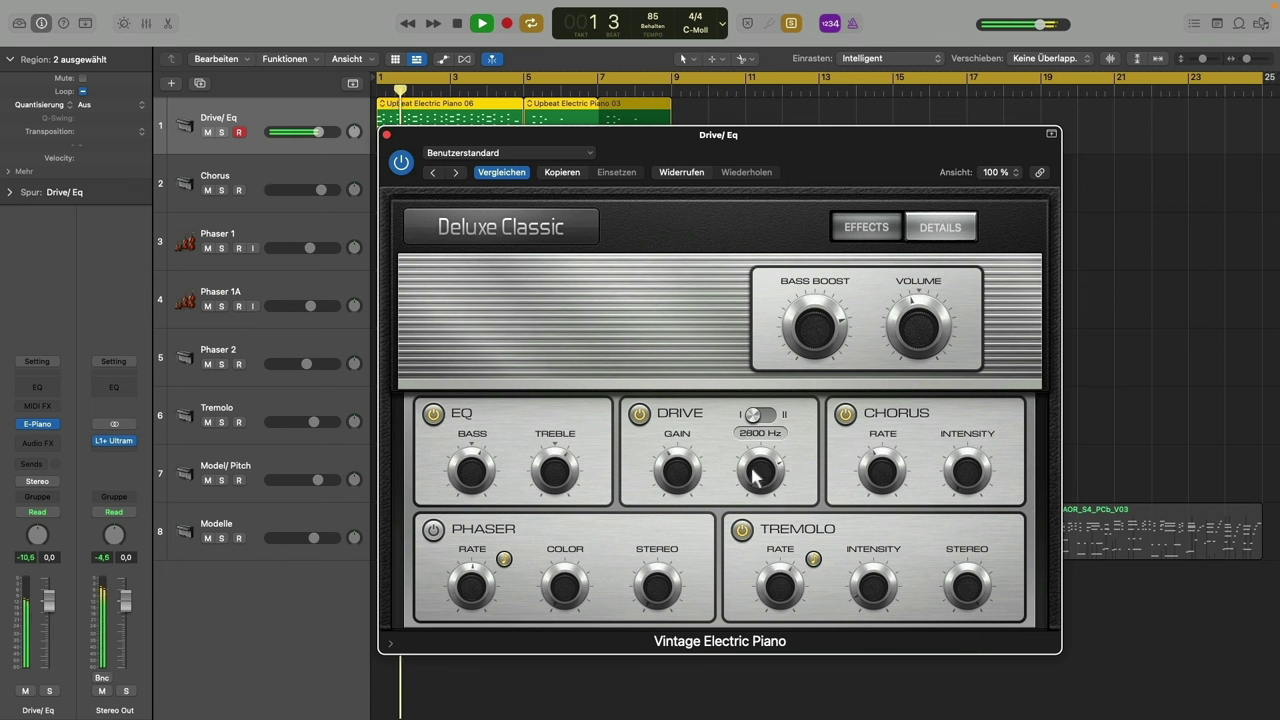
mouse_move(677, 478)
drag(667, 430, 667, 426)
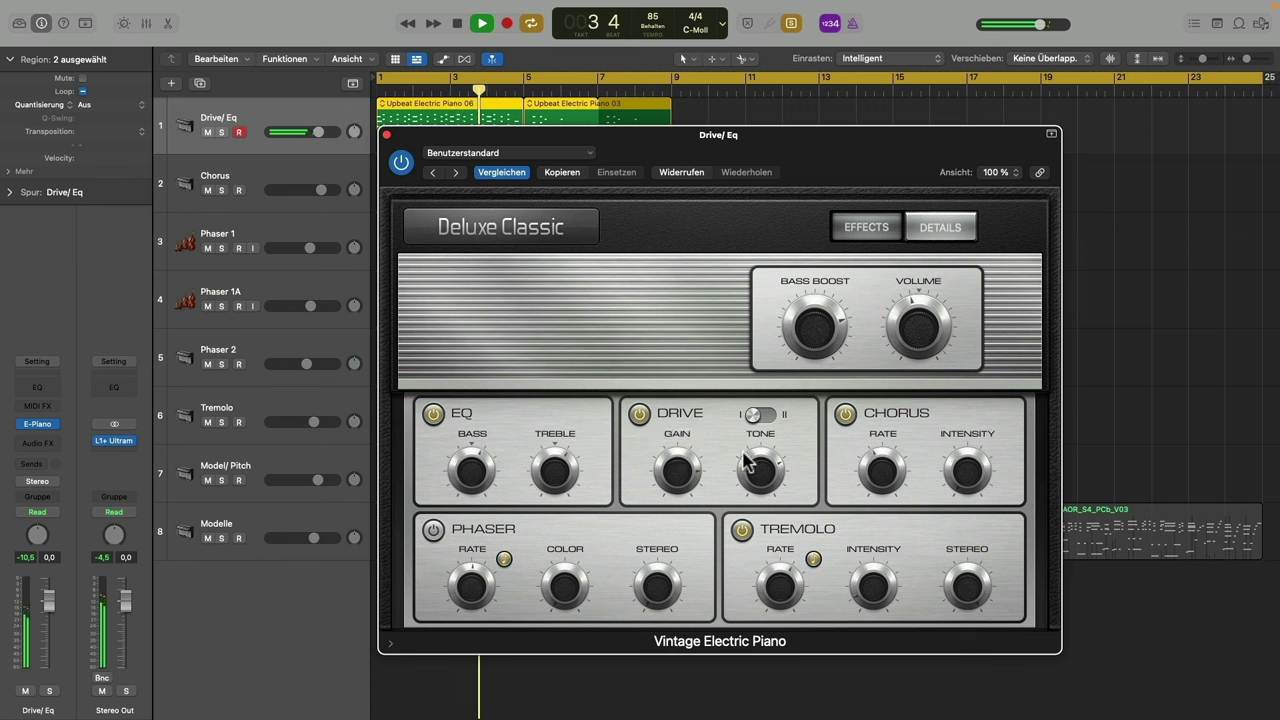
Switch the Drive to type II and lower its gain to 16.333
mouse_move(678, 455)
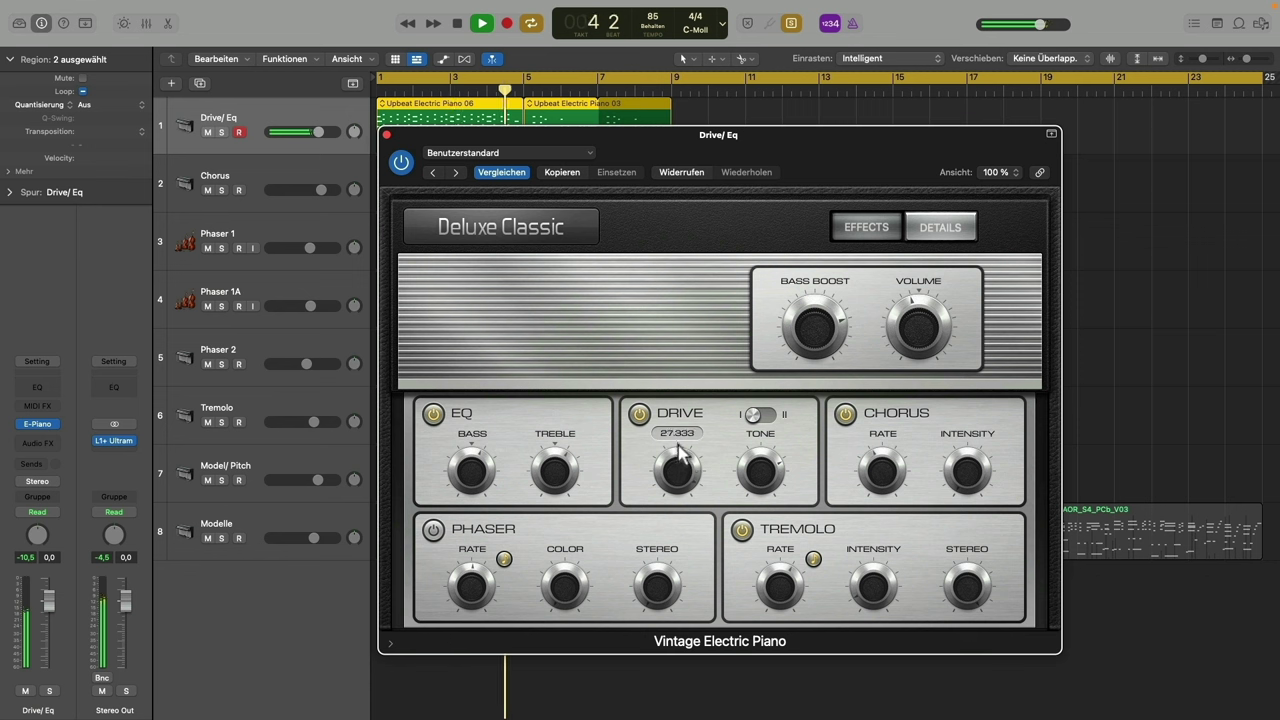
drag(678, 452, 680, 478)
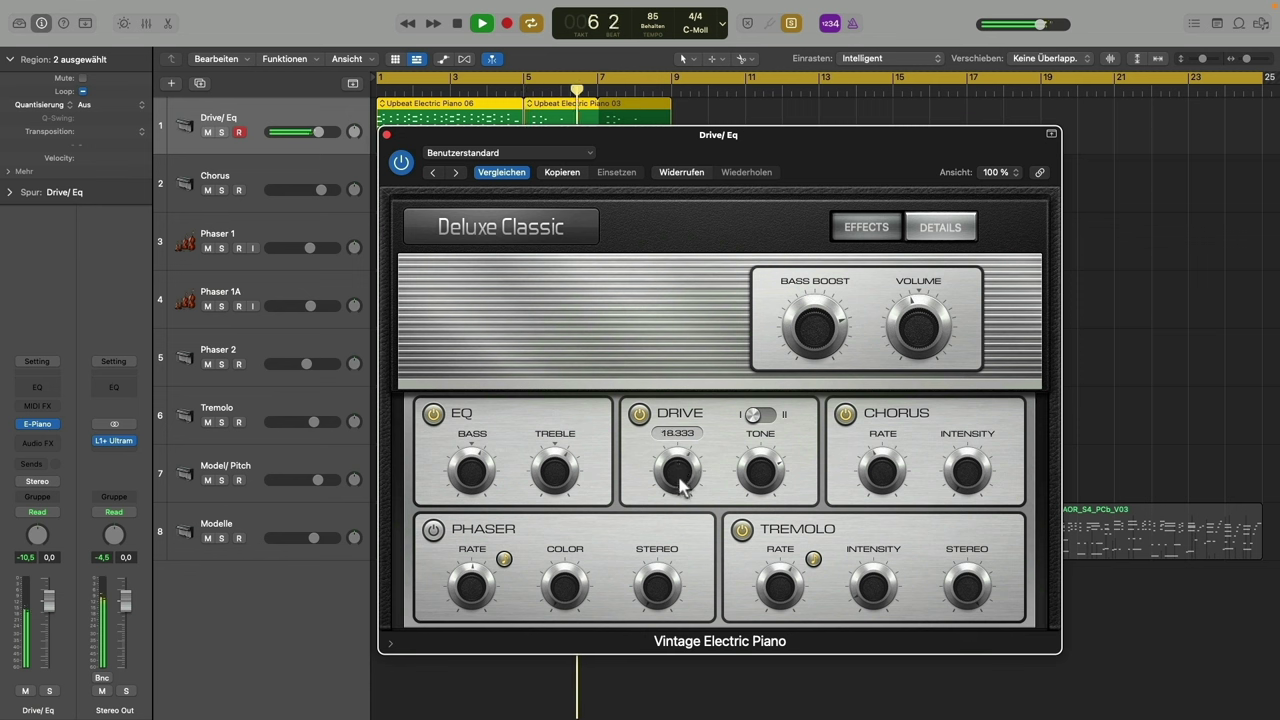
click(771, 415)
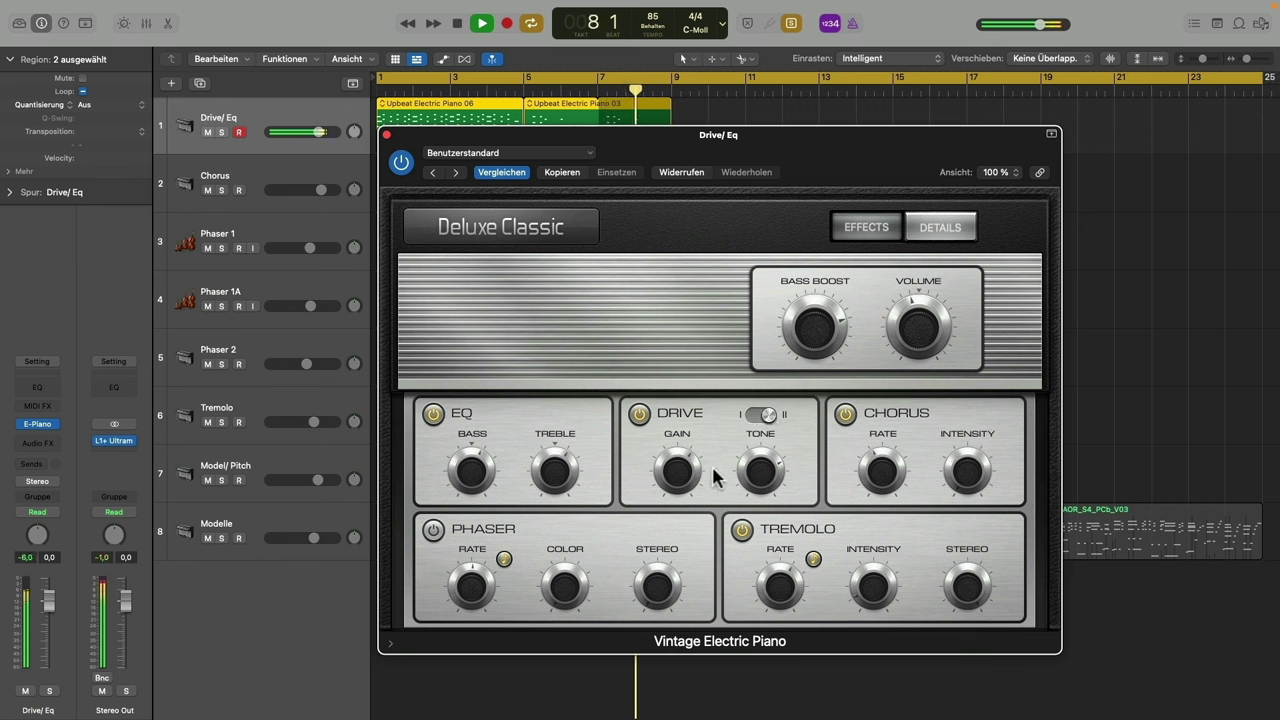
drag(676, 467, 673, 479)
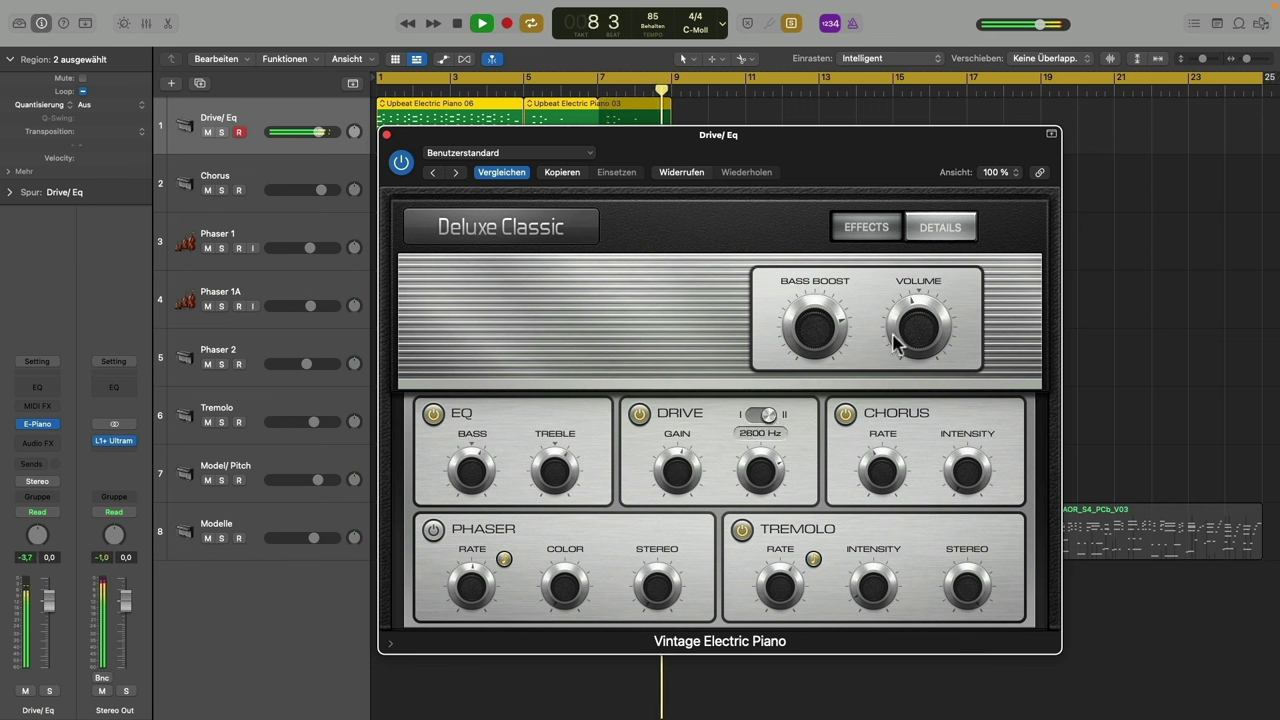
Lower the piano's Volume, set the Drive tone to 2500 Hz and stop playback
drag(914, 323, 905, 365)
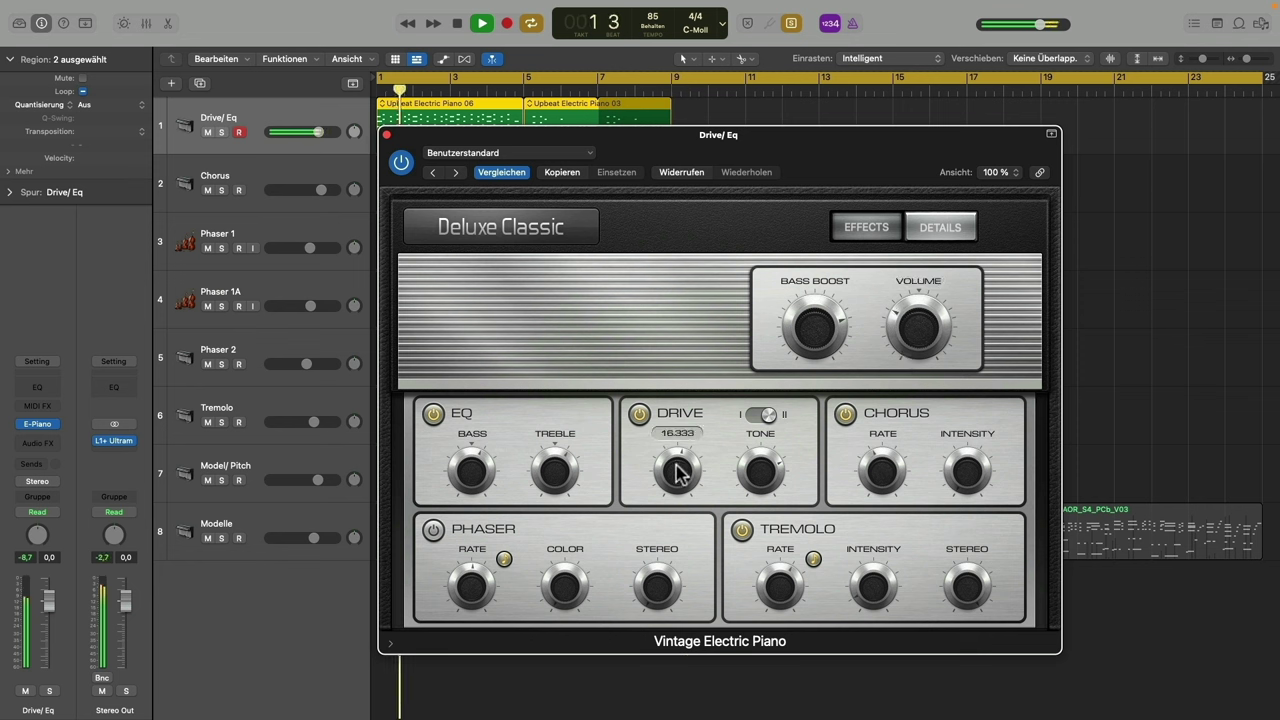
mouse_move(757, 478)
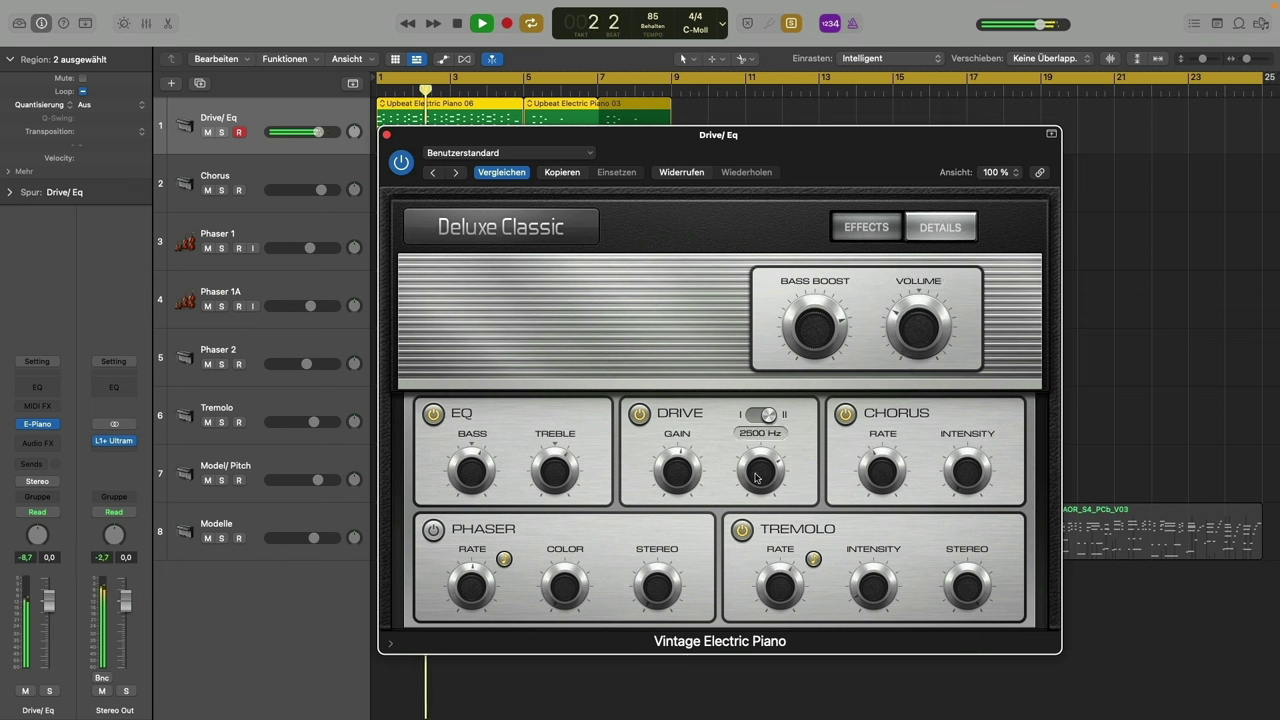
key(space)
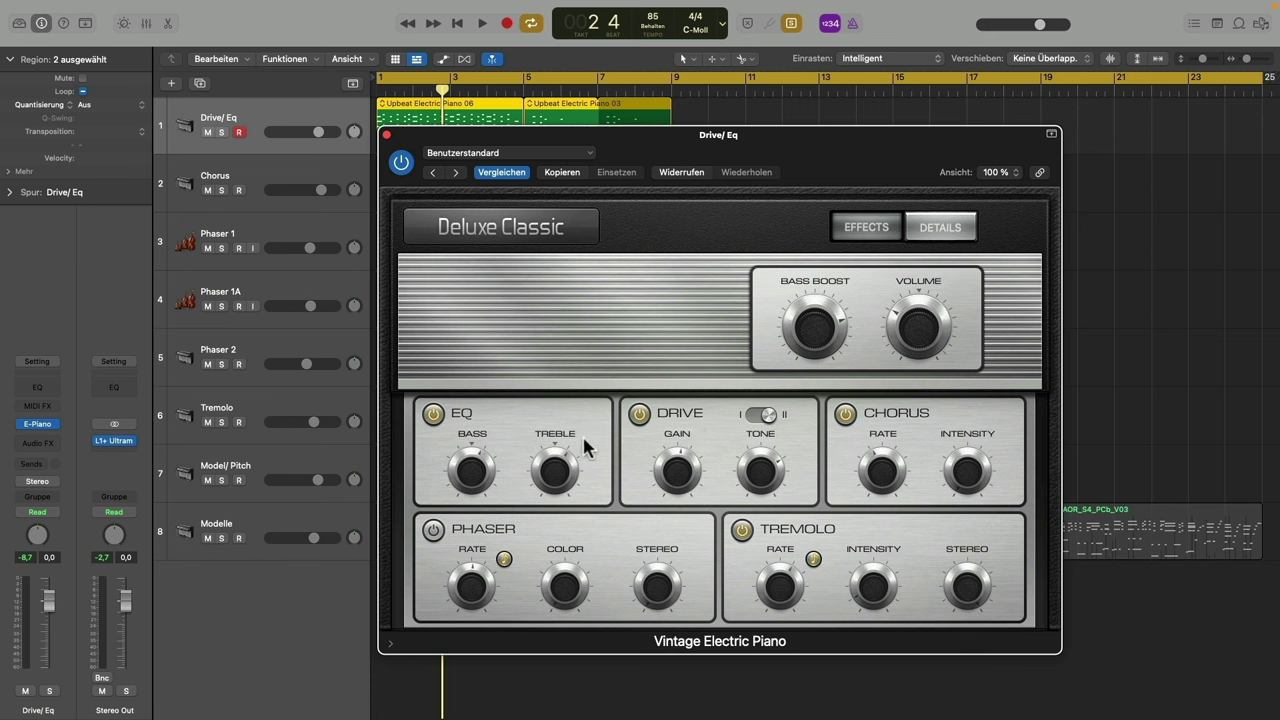
Resume playback and raise the EQ treble to 17.5 dB
mouse_move(550, 457)
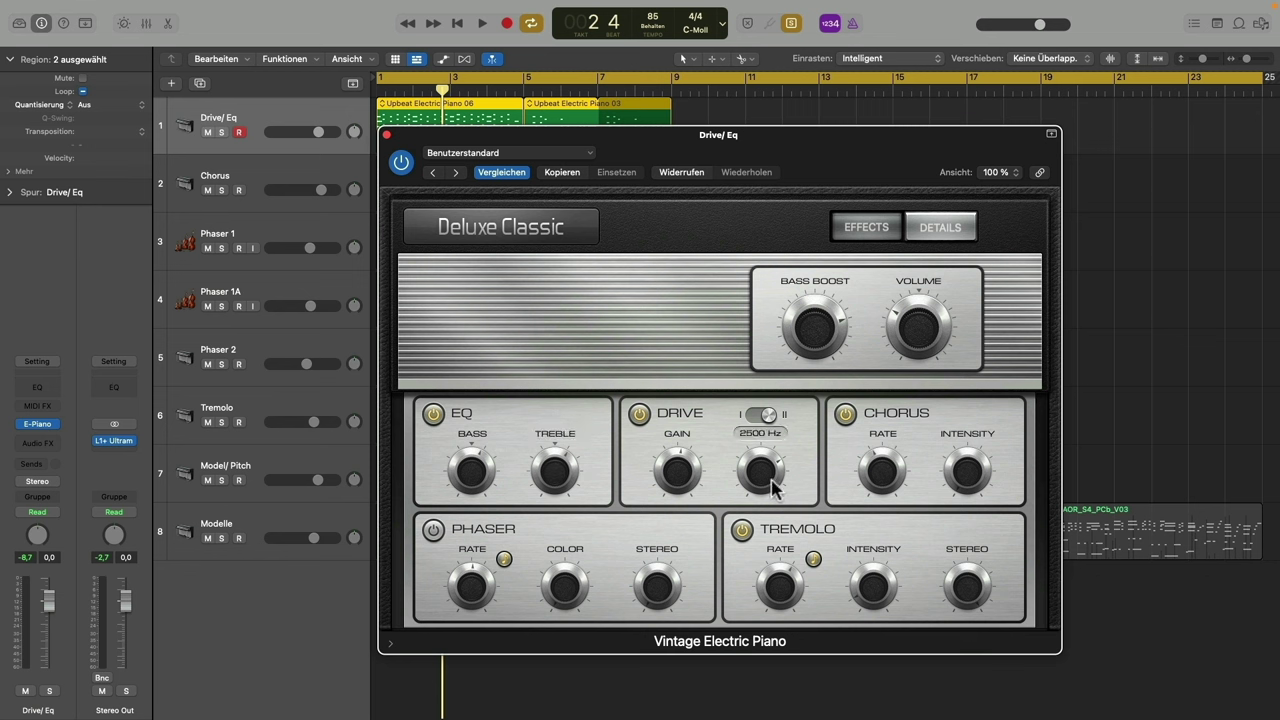
mouse_move(910, 325)
mouse_move(548, 482)
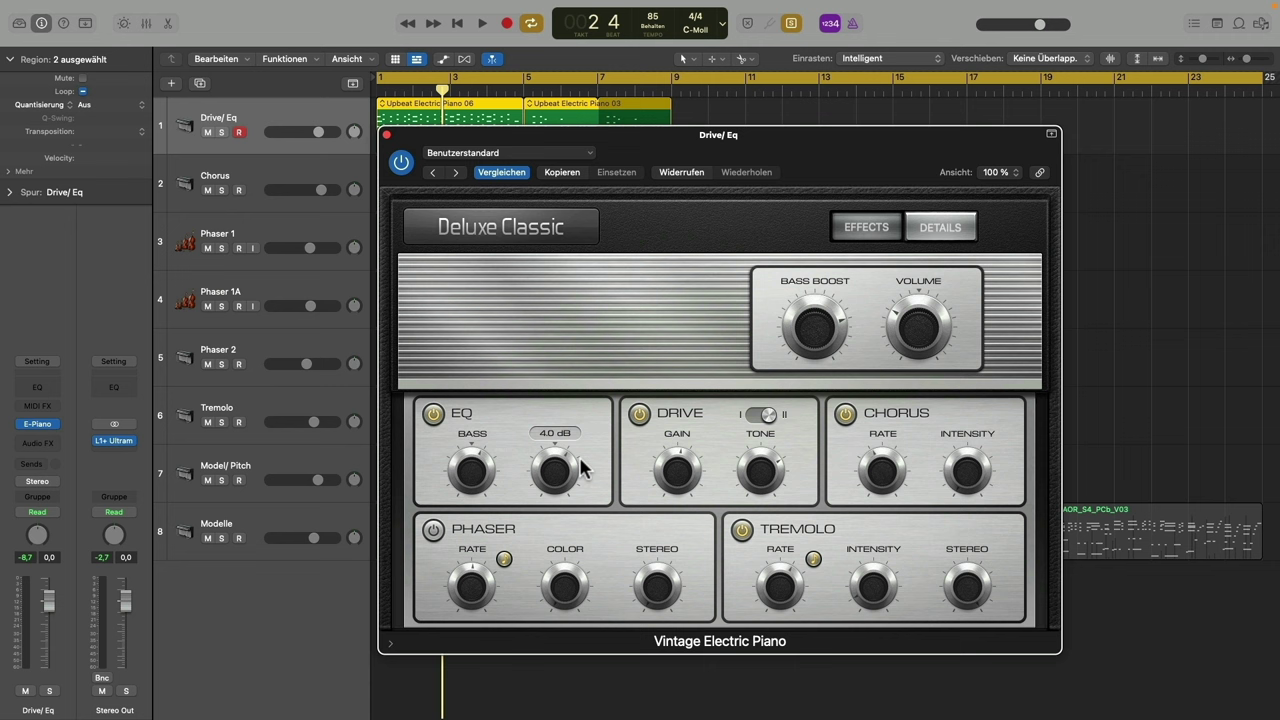
key(space)
drag(552, 461, 554, 500)
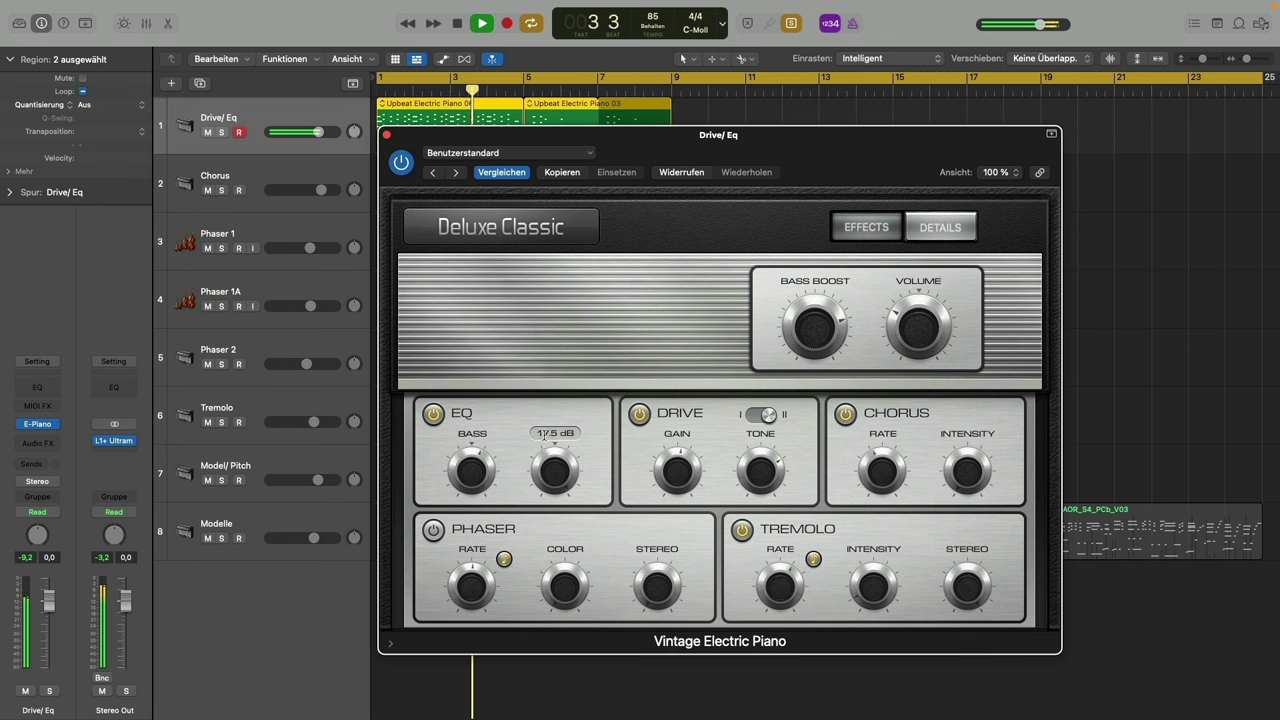
Lower the EQ treble to -10.5 dB and compare the playing sound with the EQ switched off and on
drag(544, 436, 545, 488)
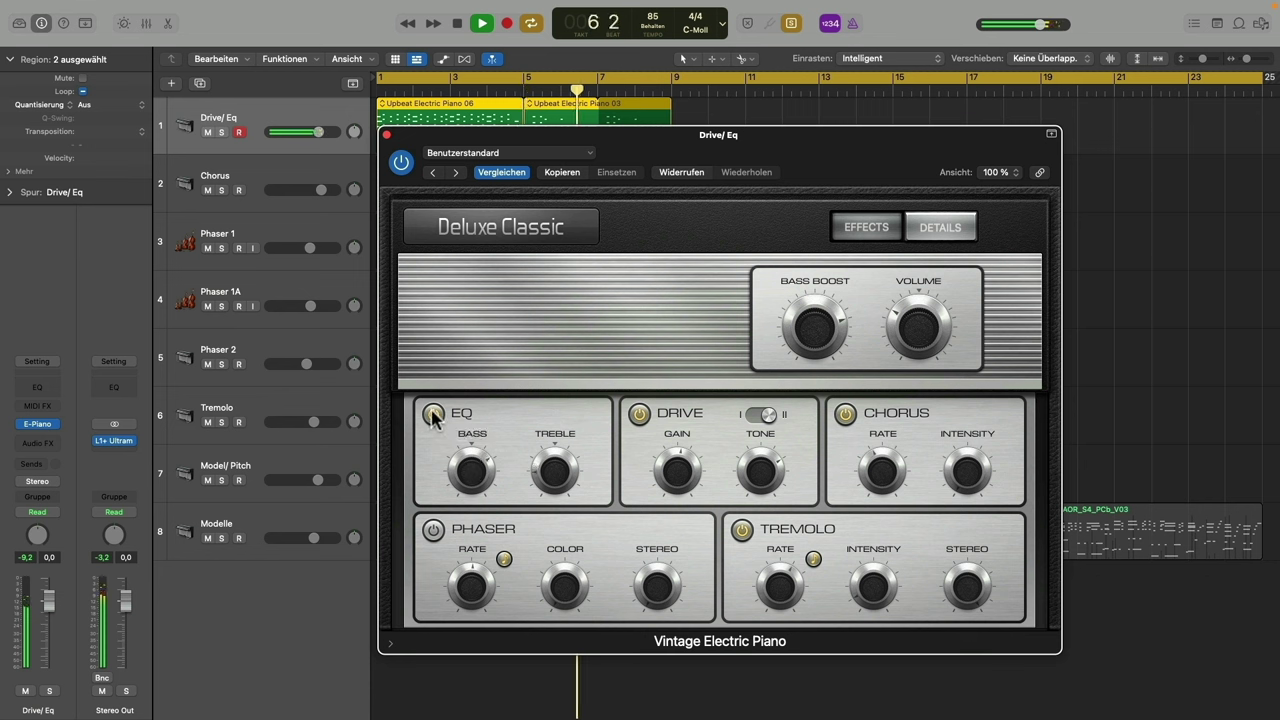
click(433, 414)
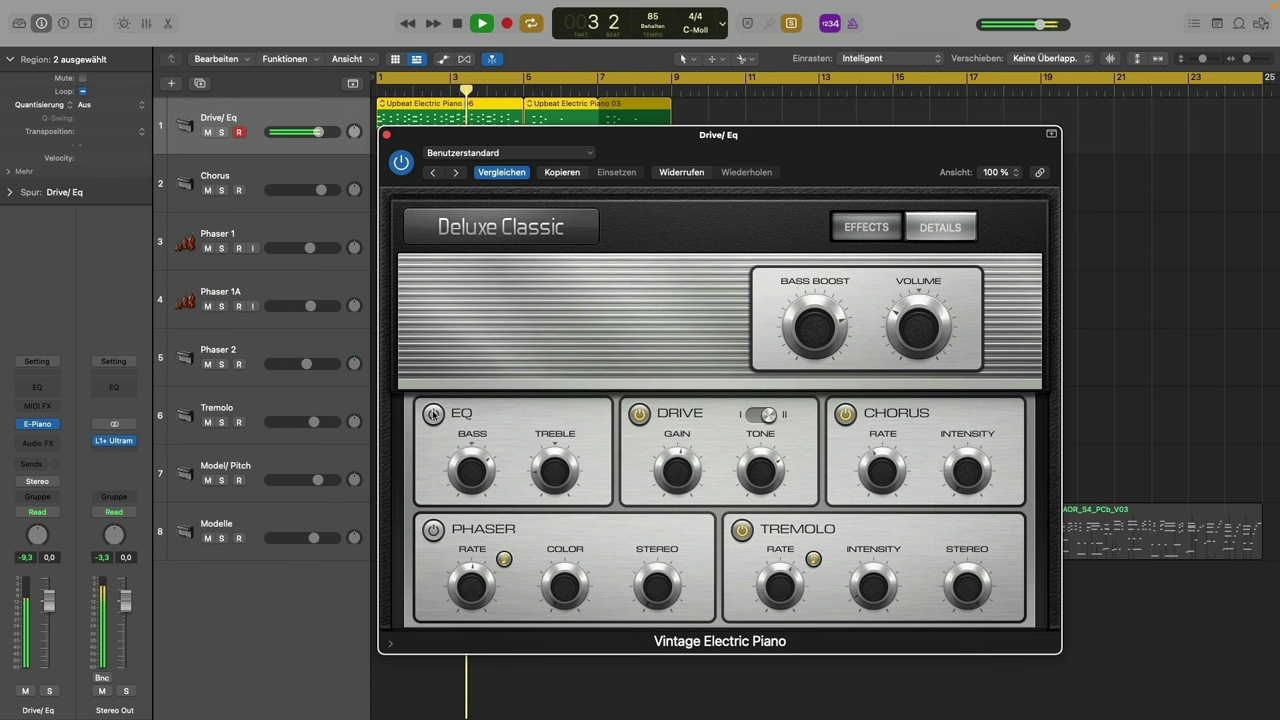
click(433, 413)
mouse_move(557, 477)
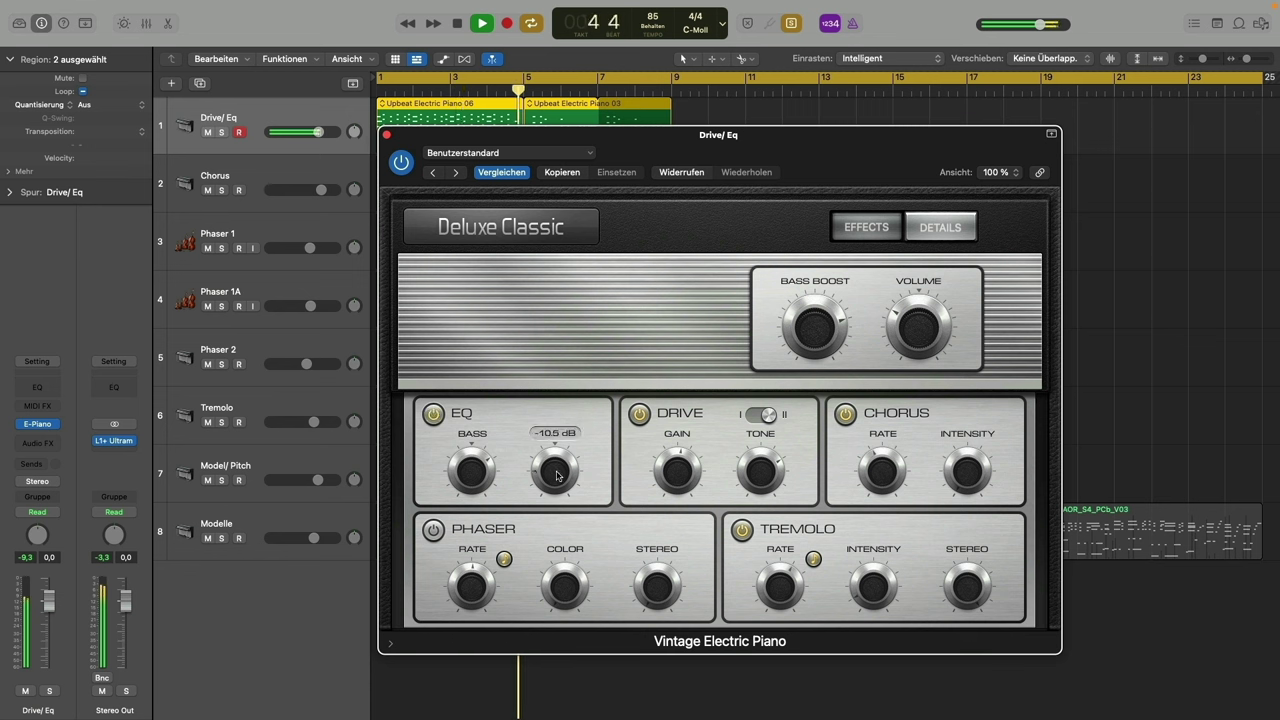
key(space)
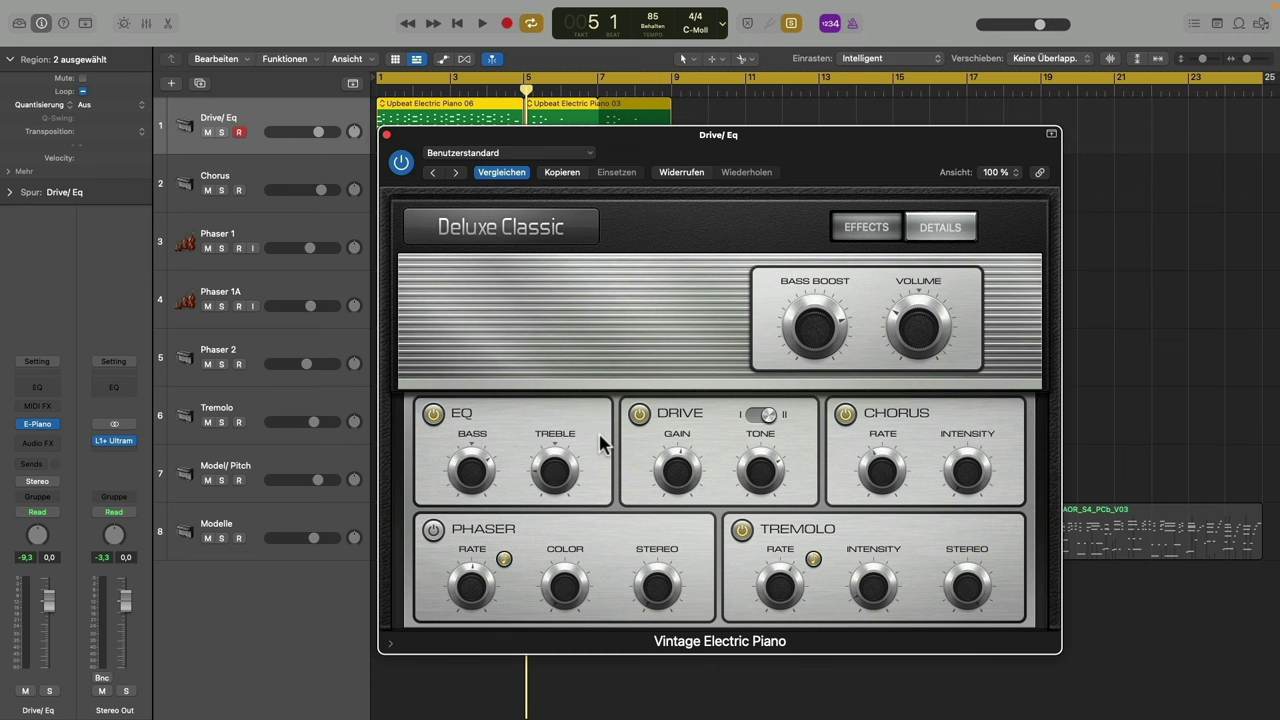
Switch to the Chorus track's electric piano and disable its Tremolo, Phaser, EQ and Drive effects, leaving only Chorus enabled
key(Down)
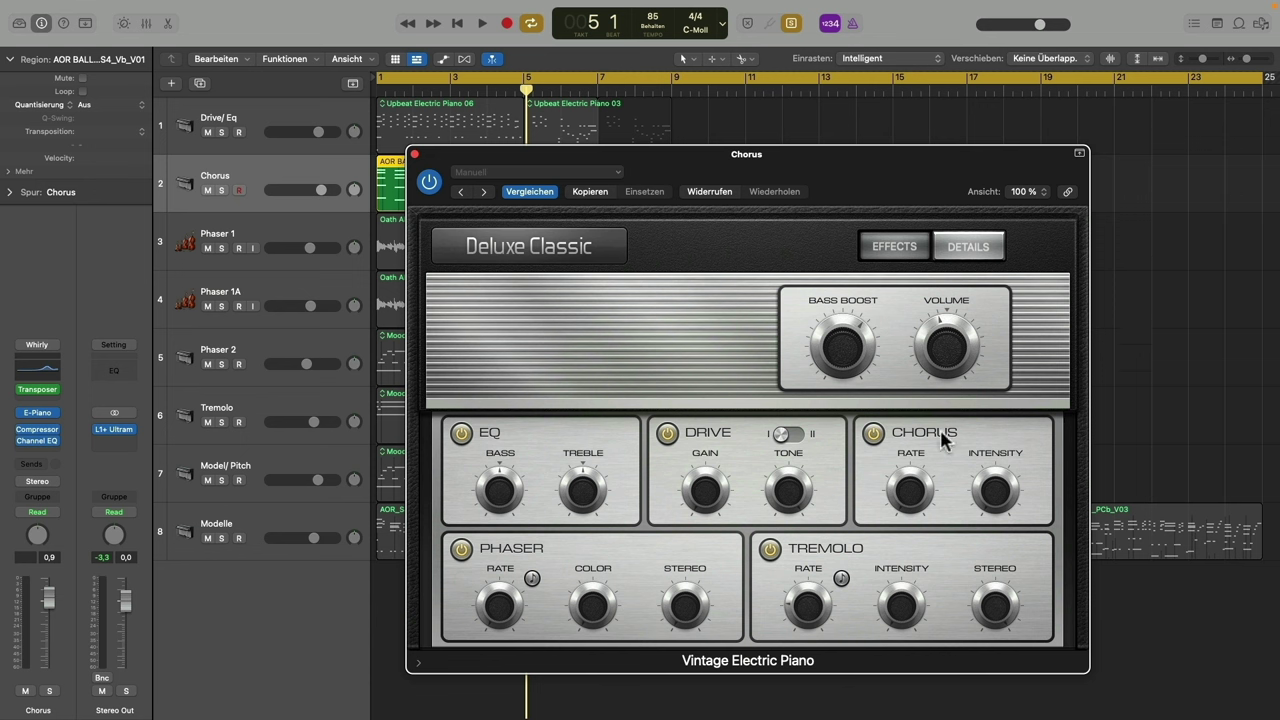
click(769, 551)
click(461, 549)
click(461, 433)
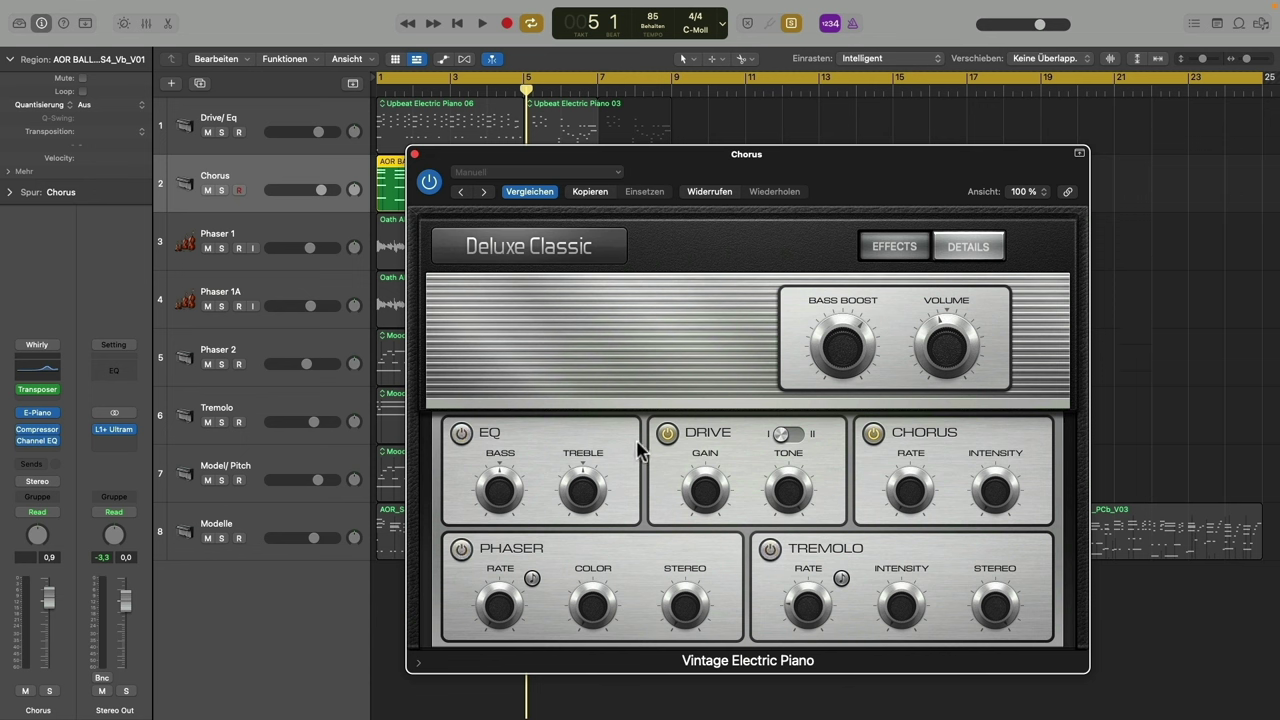
click(667, 433)
click(873, 433)
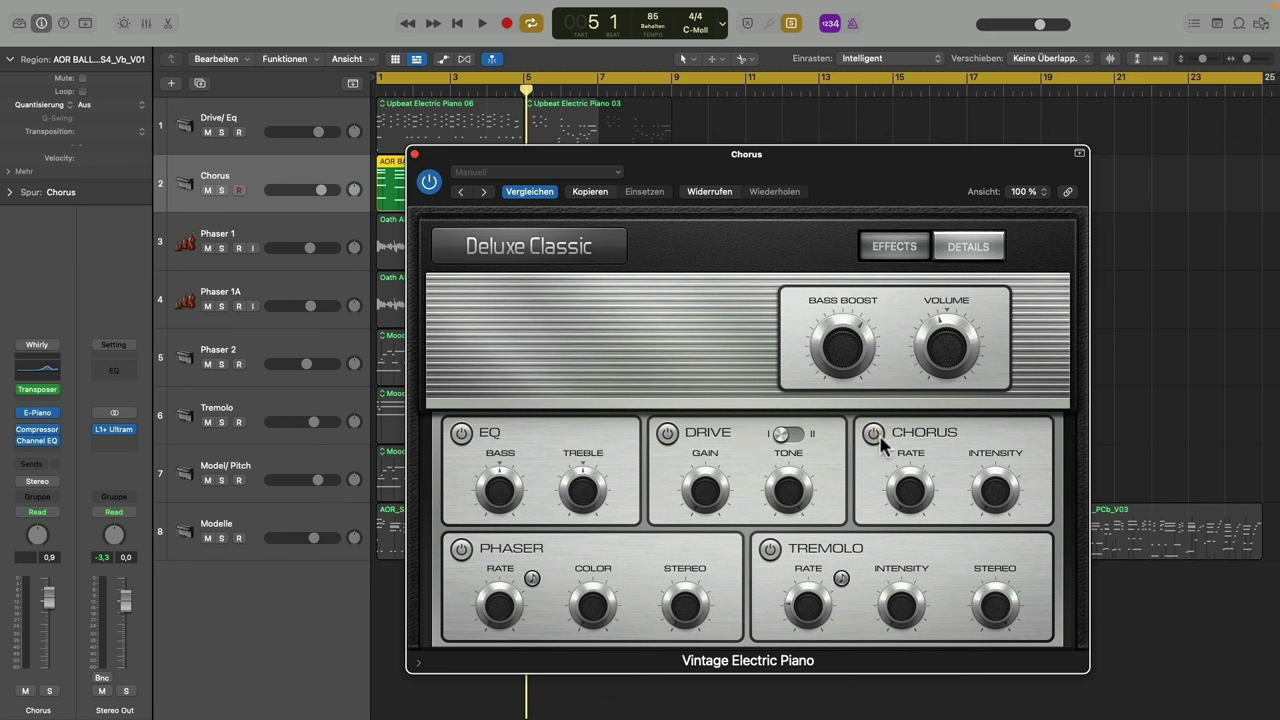
click(876, 436)
Try out the Chorus controls with playback stopped, returning the rate to 0.10 Hz and the intensity to Off
mouse_move(906, 485)
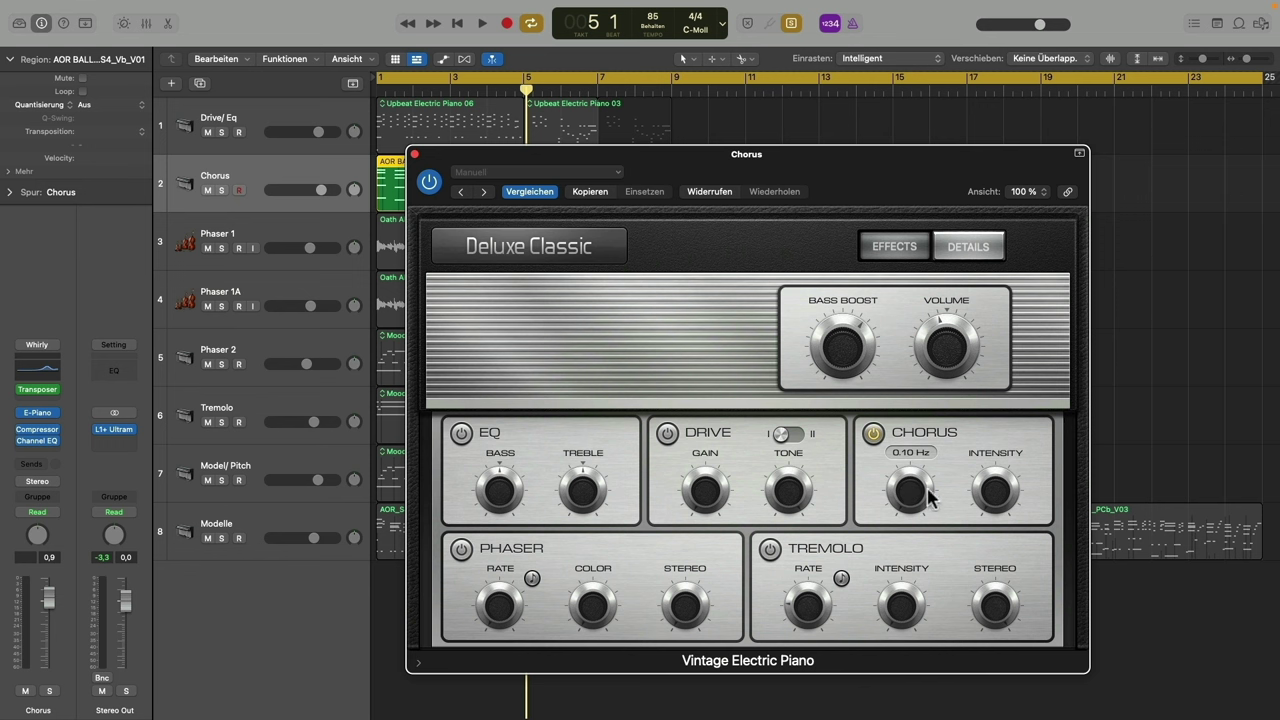
mouse_move(910, 505)
mouse_down()
mouse_move(884, 410)
mouse_move(911, 549)
mouse_move(893, 455)
mouse_move(921, 503)
mouse_up()
mouse_move(995, 498)
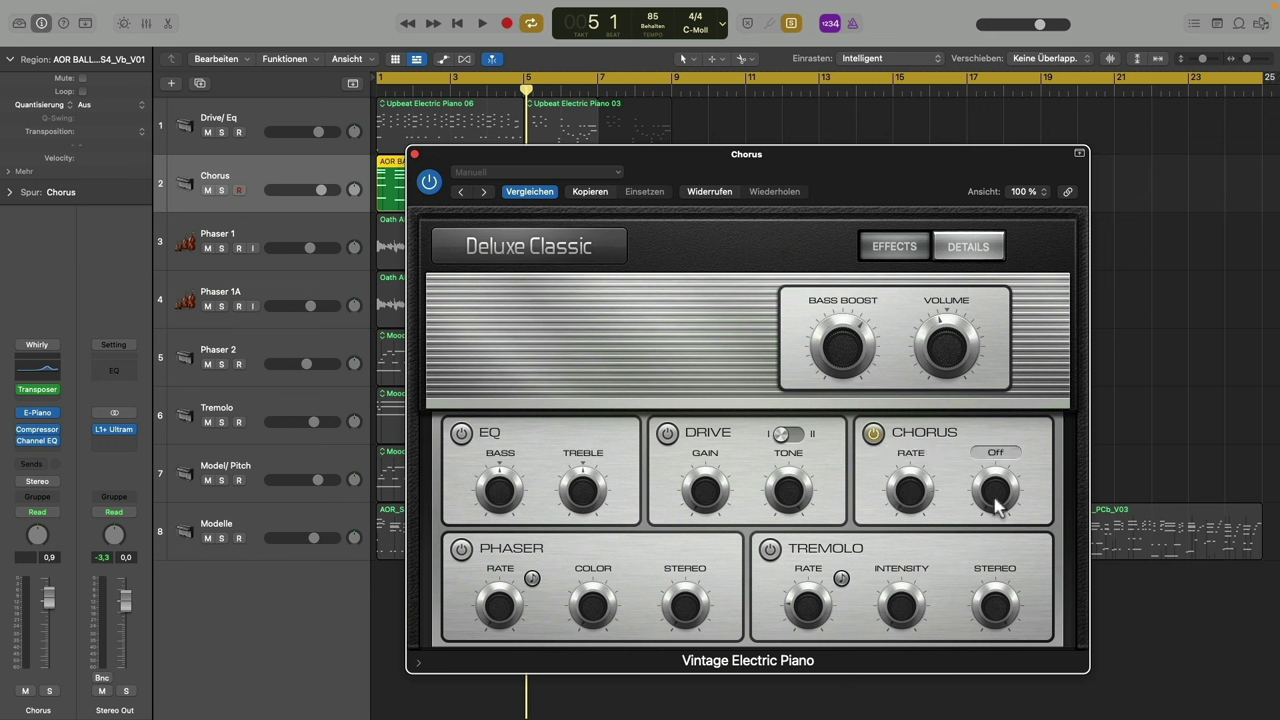
drag(1000, 498, 996, 484)
drag(990, 478, 988, 603)
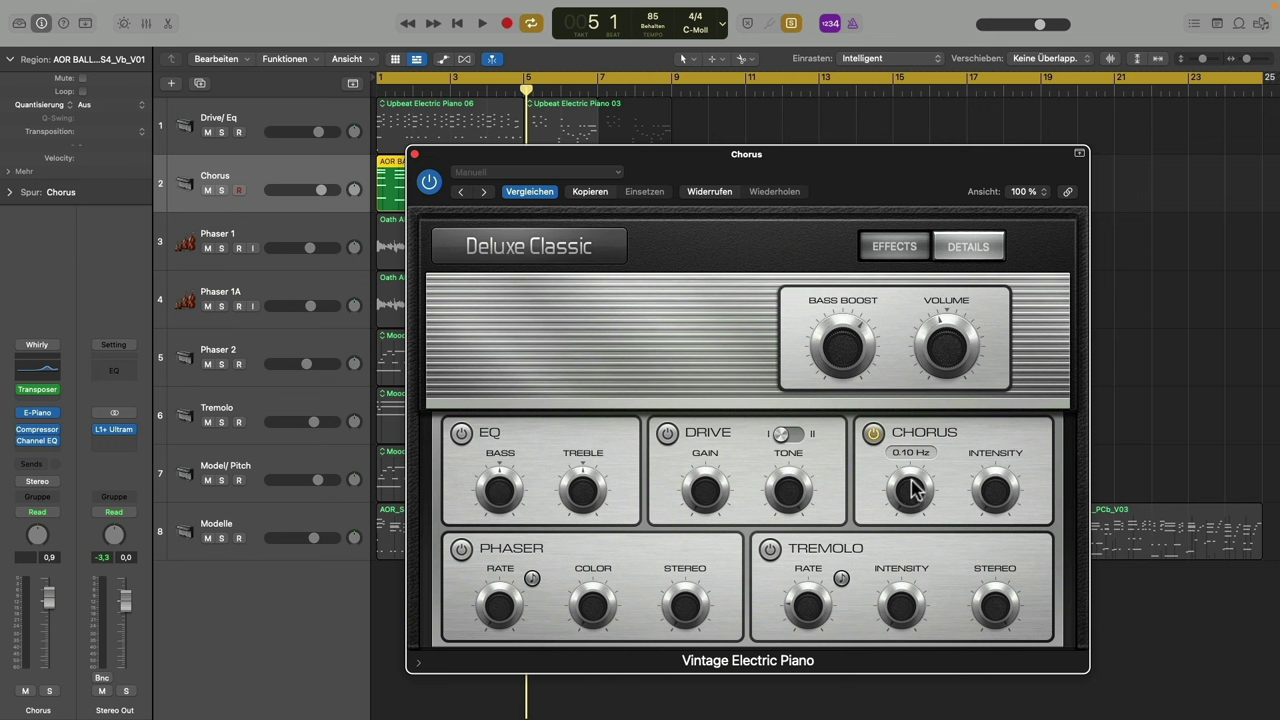
mouse_move(912, 494)
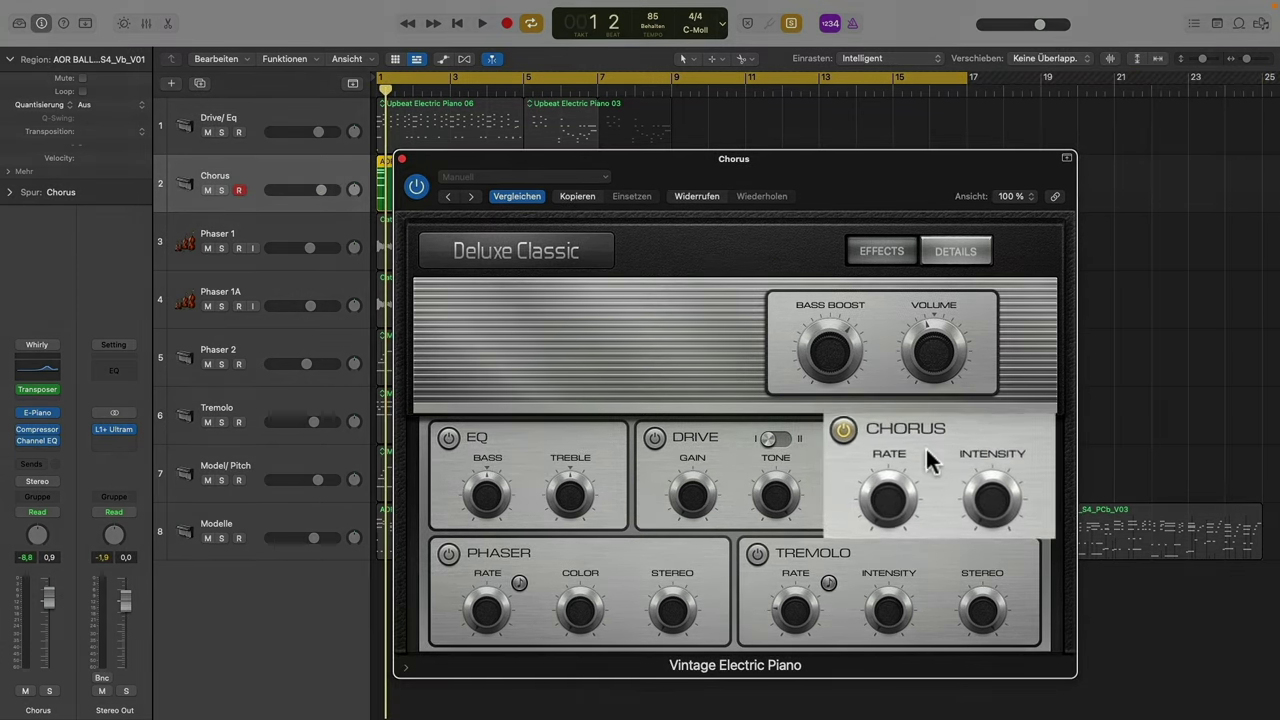
Start playback, increase the Chorus intensity and raise the Chorus rate to 2.30 Hz
key(space)
mouse_move(884, 524)
drag(883, 523, 838, 448)
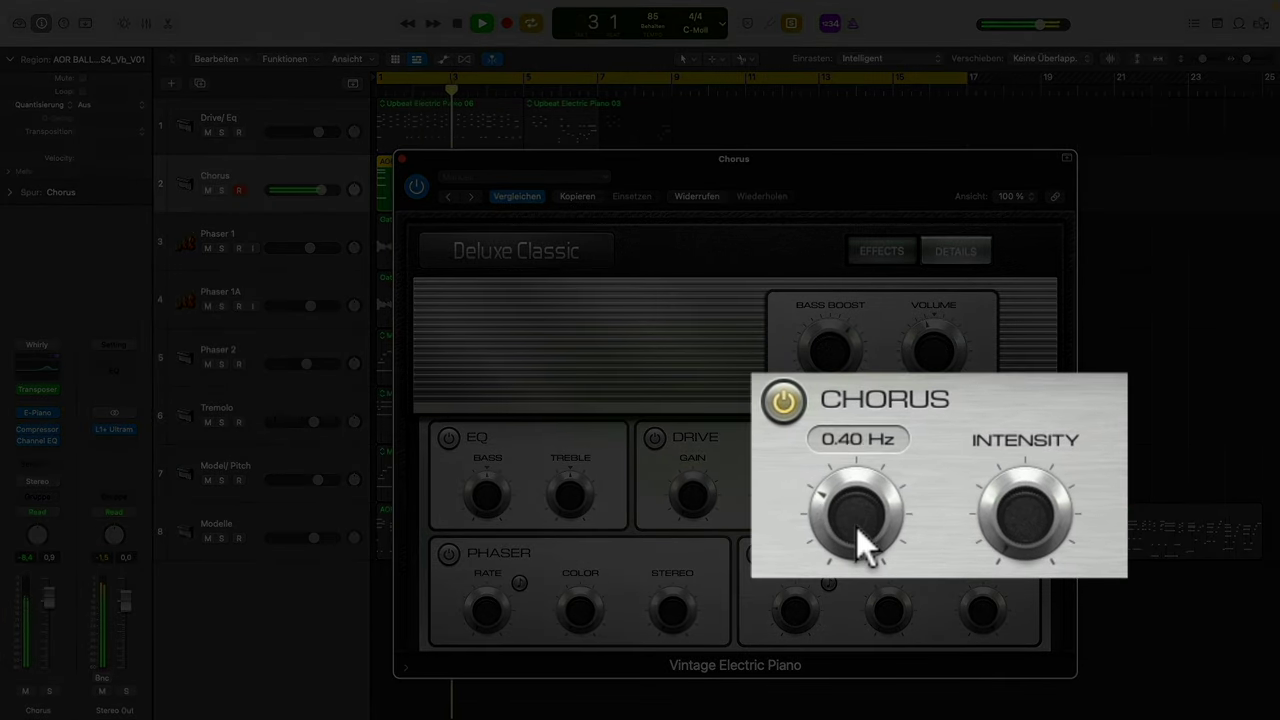
drag(1016, 536, 1012, 482)
mouse_move(1028, 529)
mouse_down()
mouse_move(994, 400)
mouse_move(1012, 522)
mouse_move(1000, 506)
mouse_move(1020, 515)
mouse_up()
drag(860, 526, 848, 441)
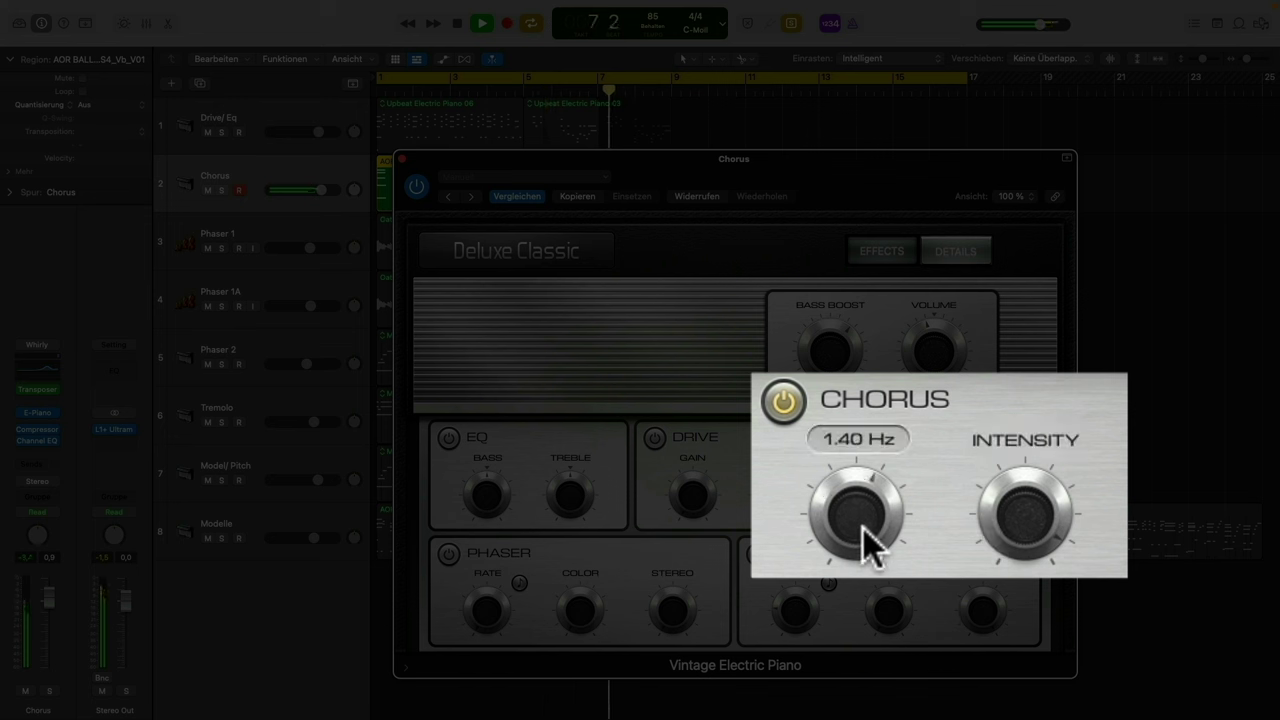
drag(863, 525, 865, 510)
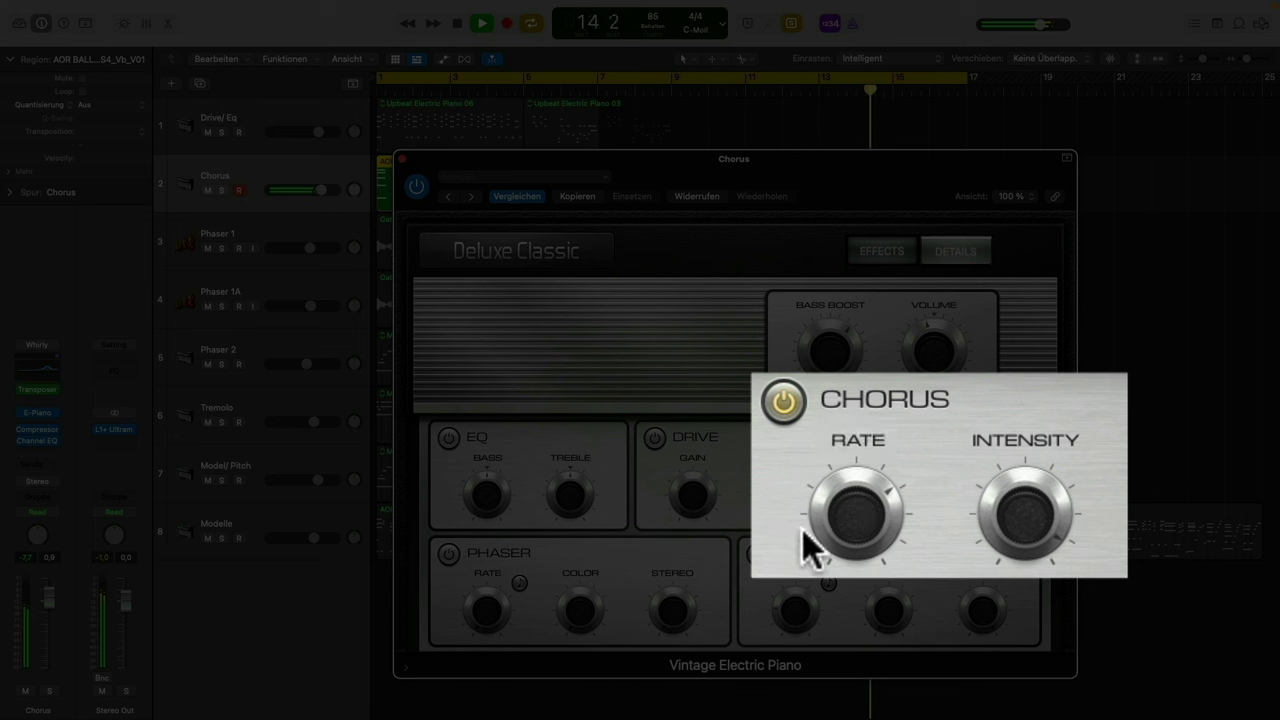
Raise the Chorus rate to 10.00 Hz and its intensity to 100 % while the track plays
mouse_move(800, 527)
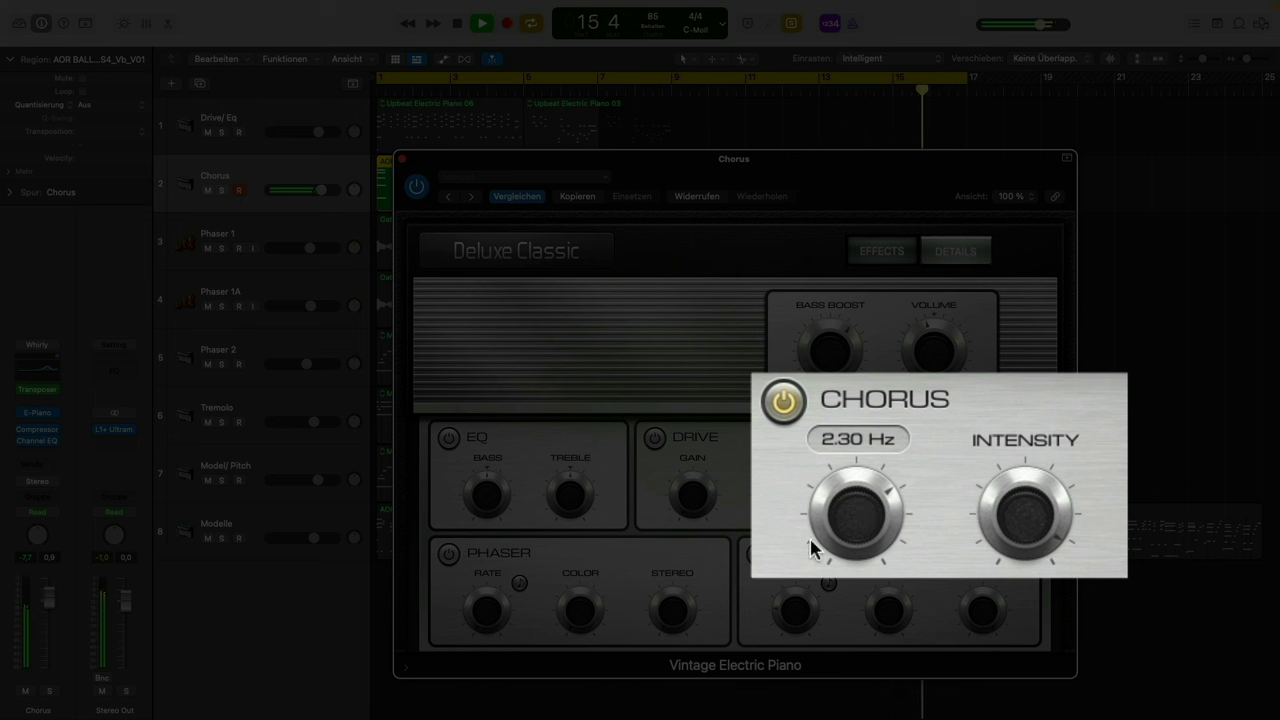
drag(838, 543, 842, 416)
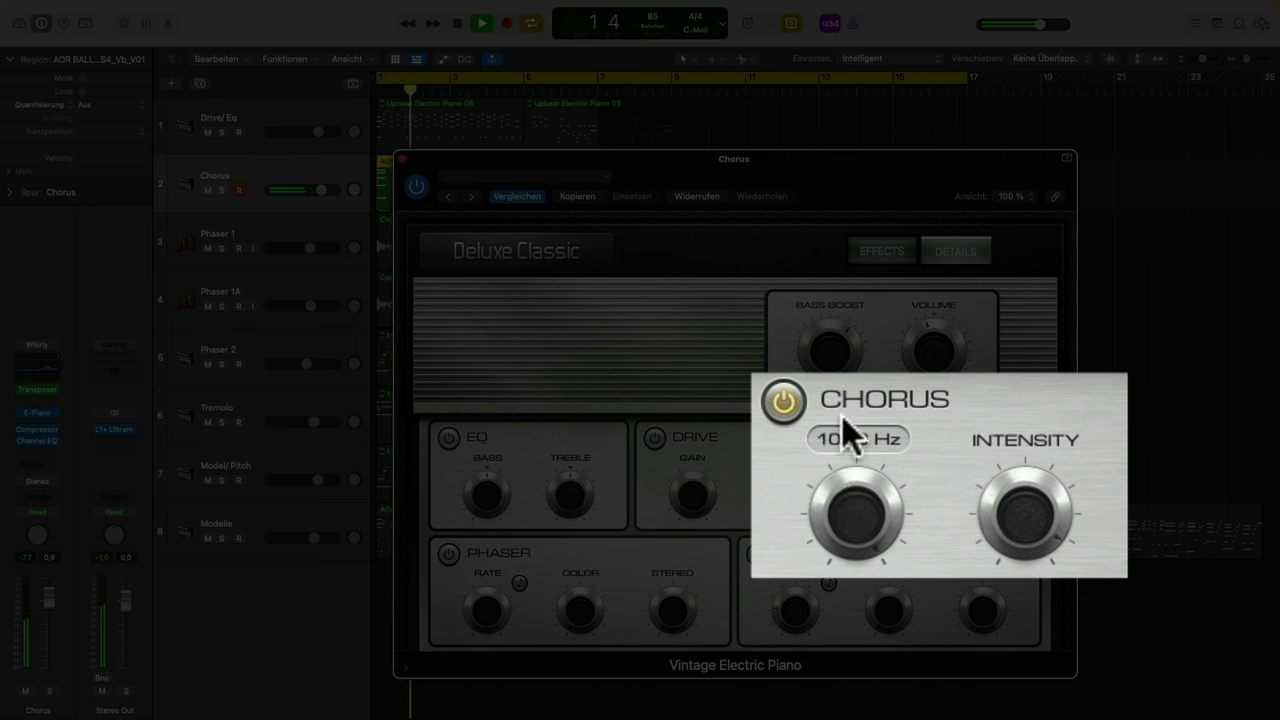
drag(1035, 520, 986, 471)
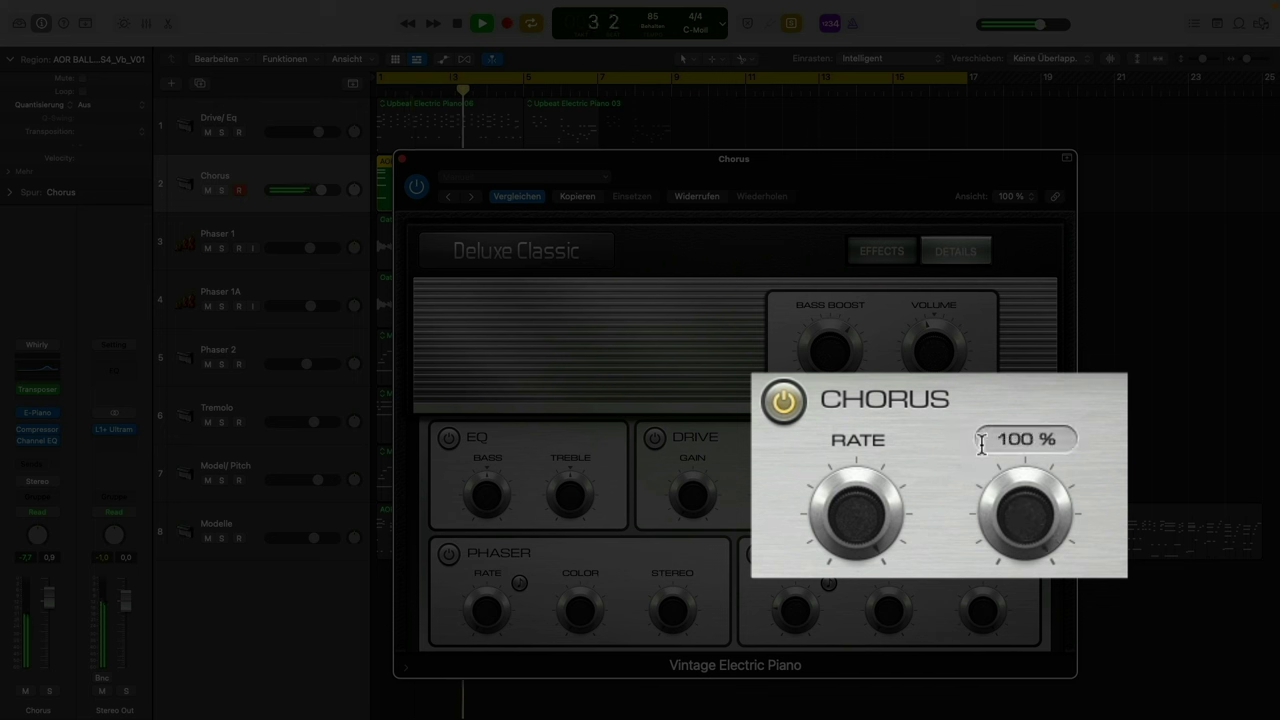
Lower the Chorus rate to 2.20 Hz and reduce the Chorus intensity below its maximum
mouse_move(872, 490)
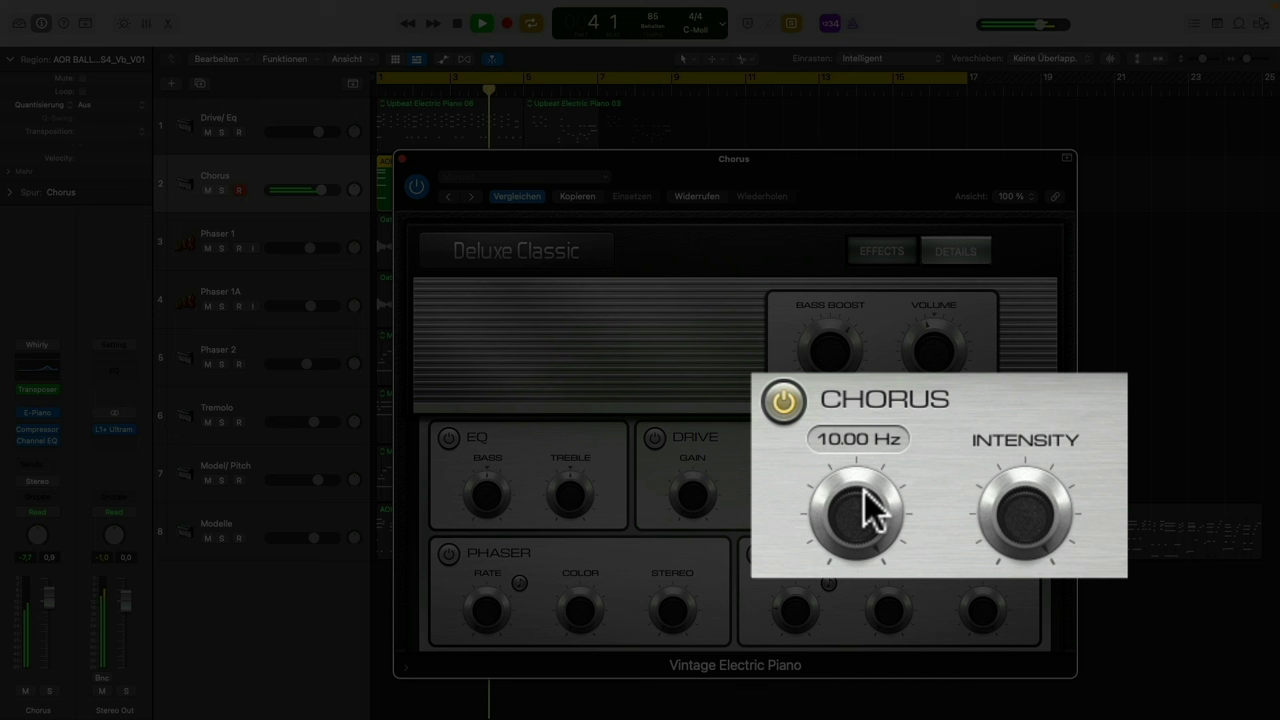
drag(864, 490, 856, 595)
drag(1008, 505, 1016, 522)
drag(881, 527, 834, 518)
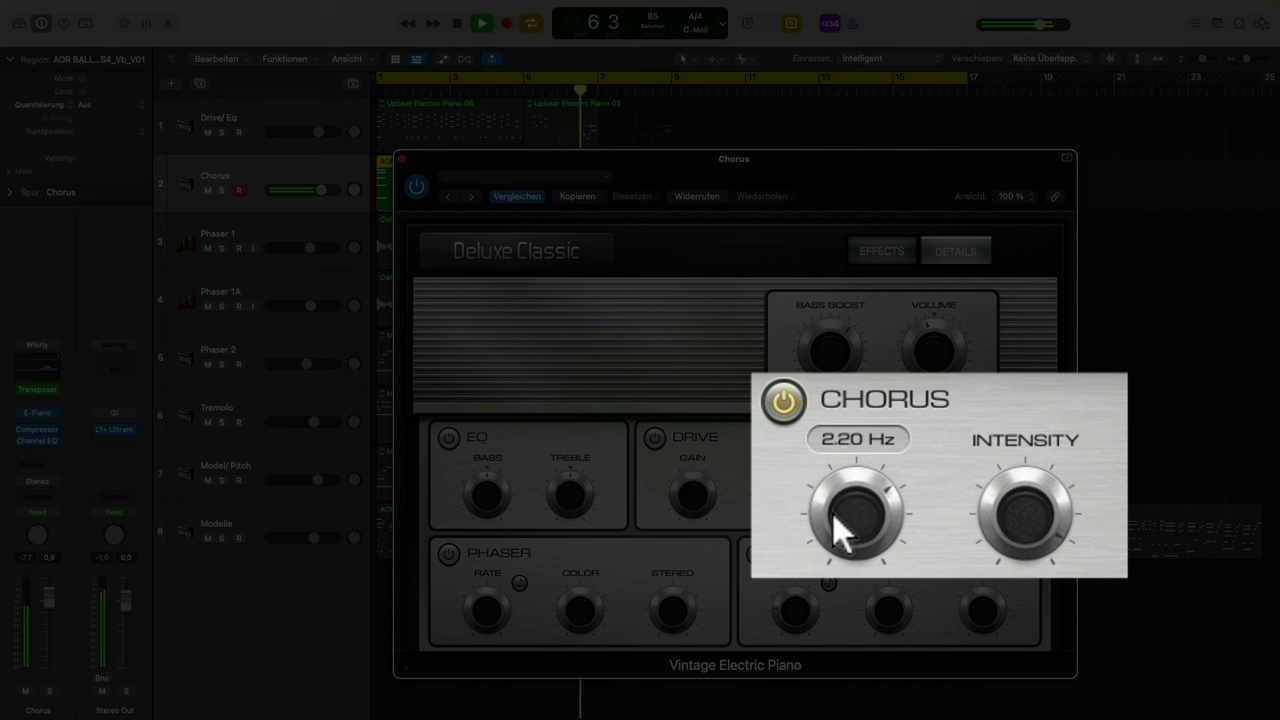
Compare the sound with the Chorus switched off and on, slightly raise its rate and stop playback
click(790, 404)
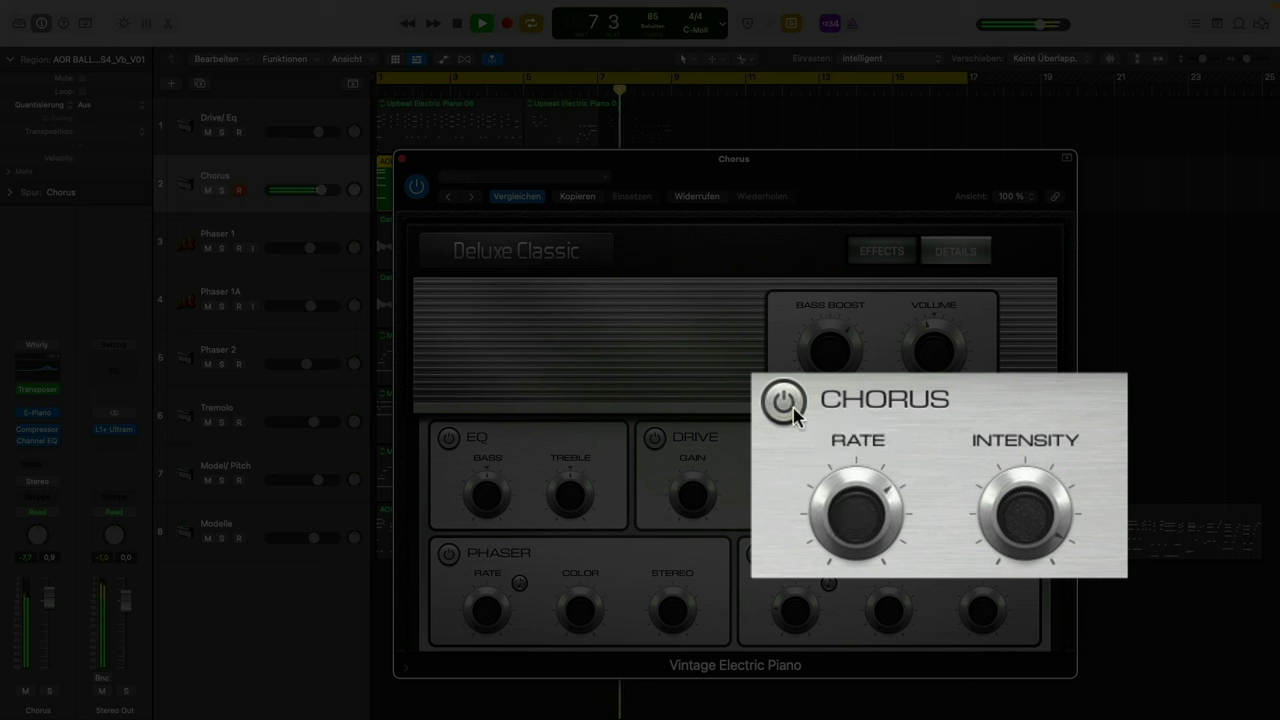
click(794, 408)
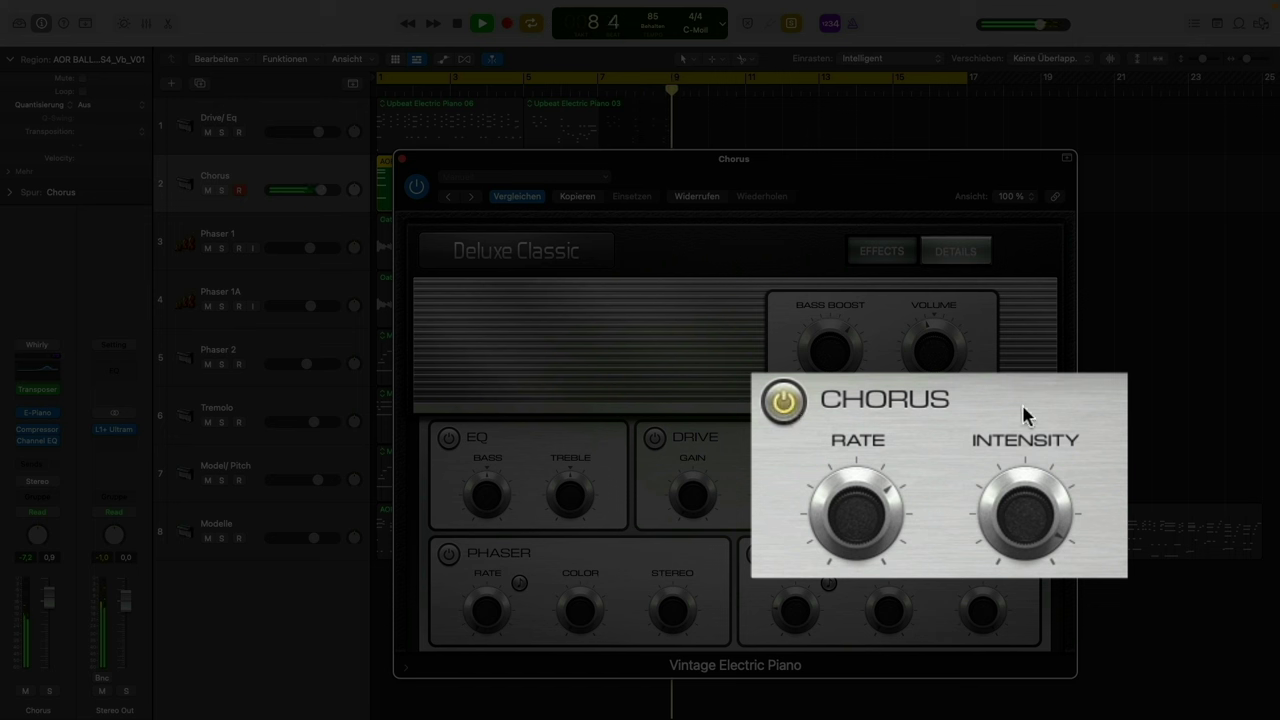
drag(836, 512, 831, 500)
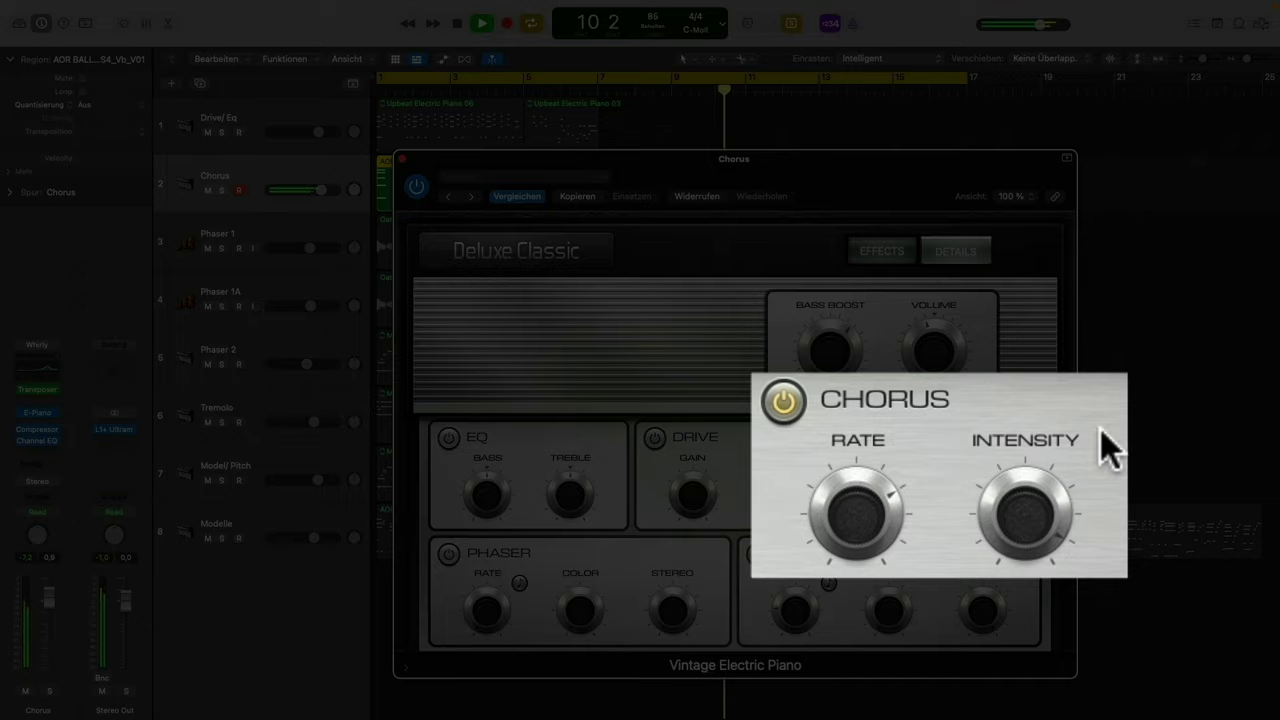
key(space)
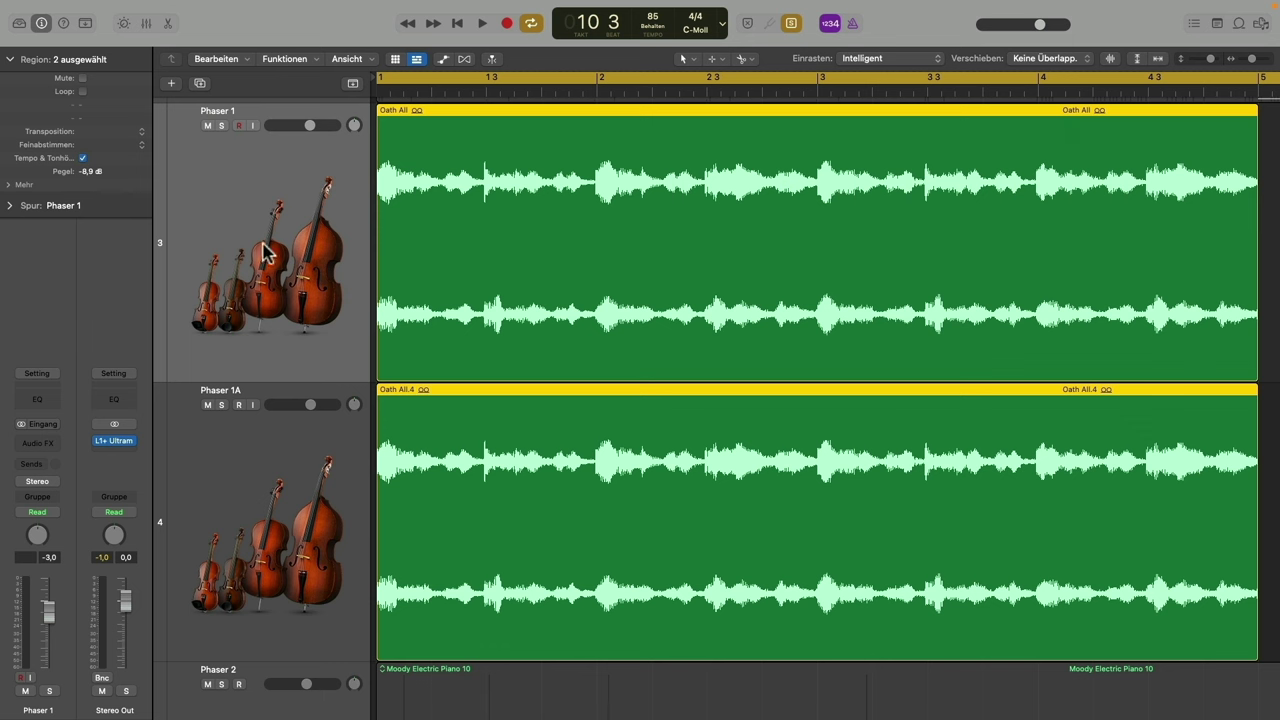
Turn off the global solo mode and solo the Phaser 1 and Phaser 1A tracks instead
click(305, 248)
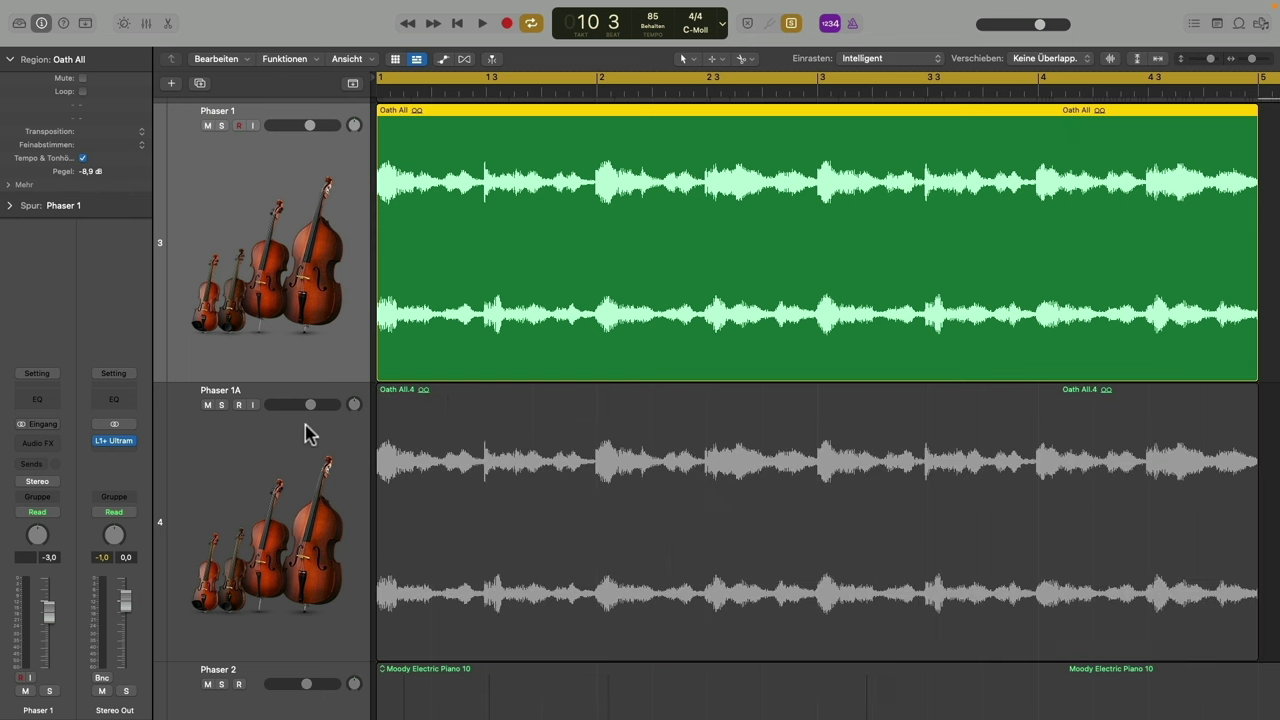
click(271, 436)
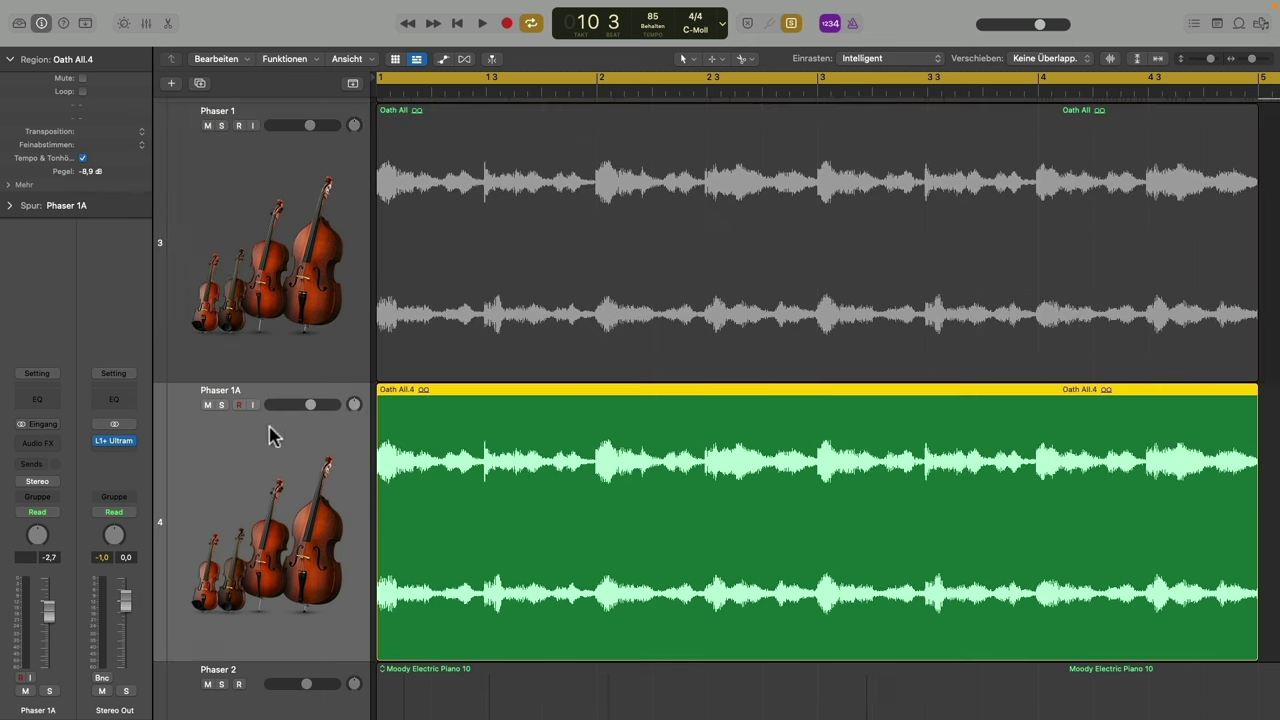
click(792, 24)
click(222, 125)
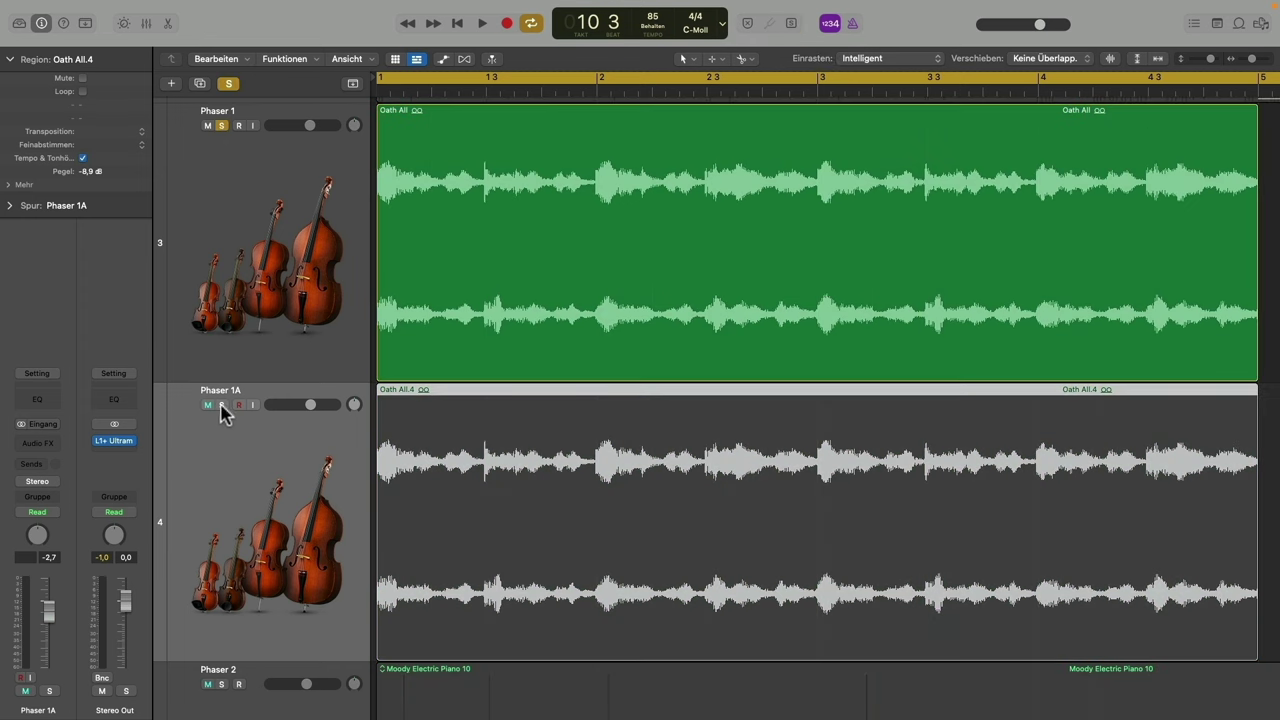
click(221, 404)
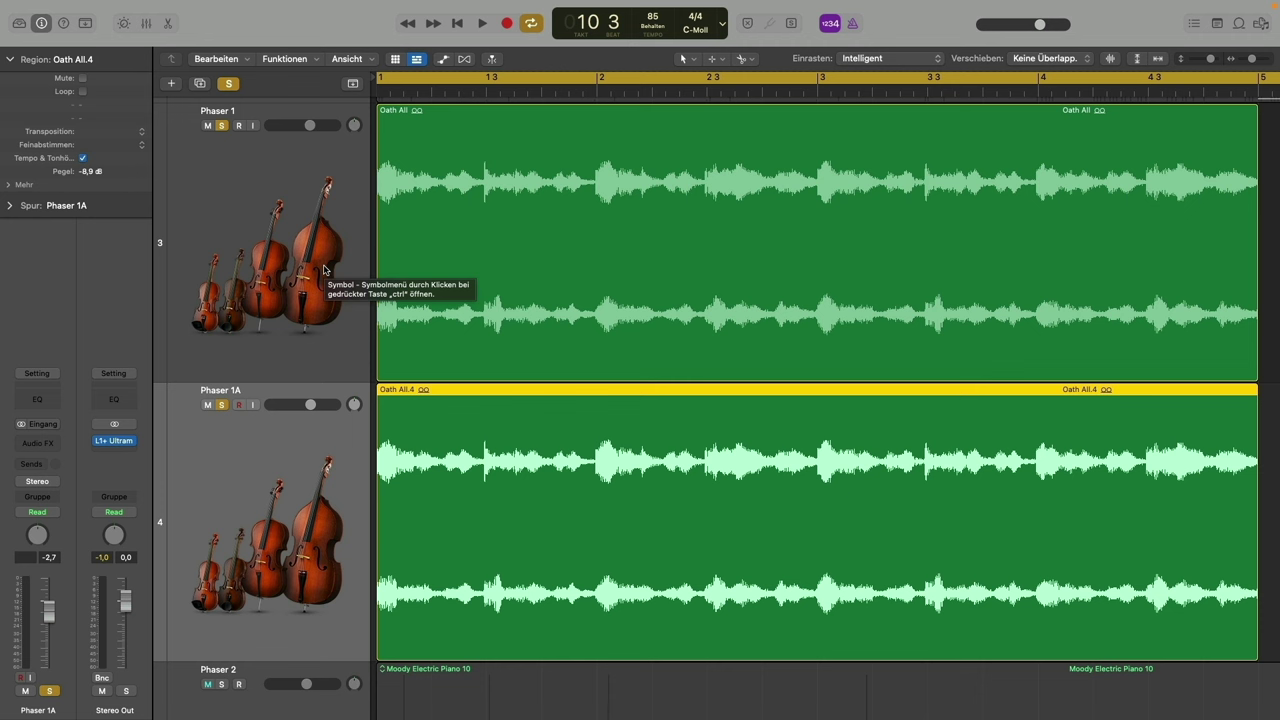
Select the Oath All region on the Phaser 1 track and display the toolbar that holds the nudge controls
click(583, 124)
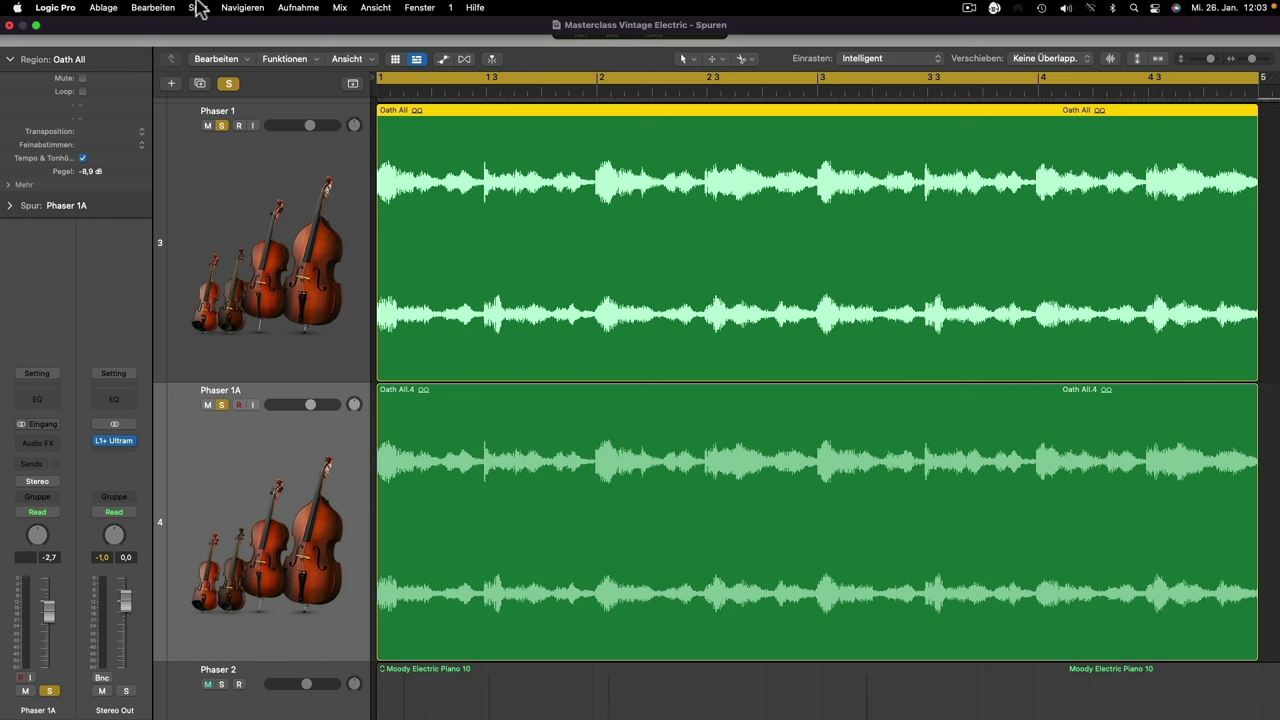
click(85, 24)
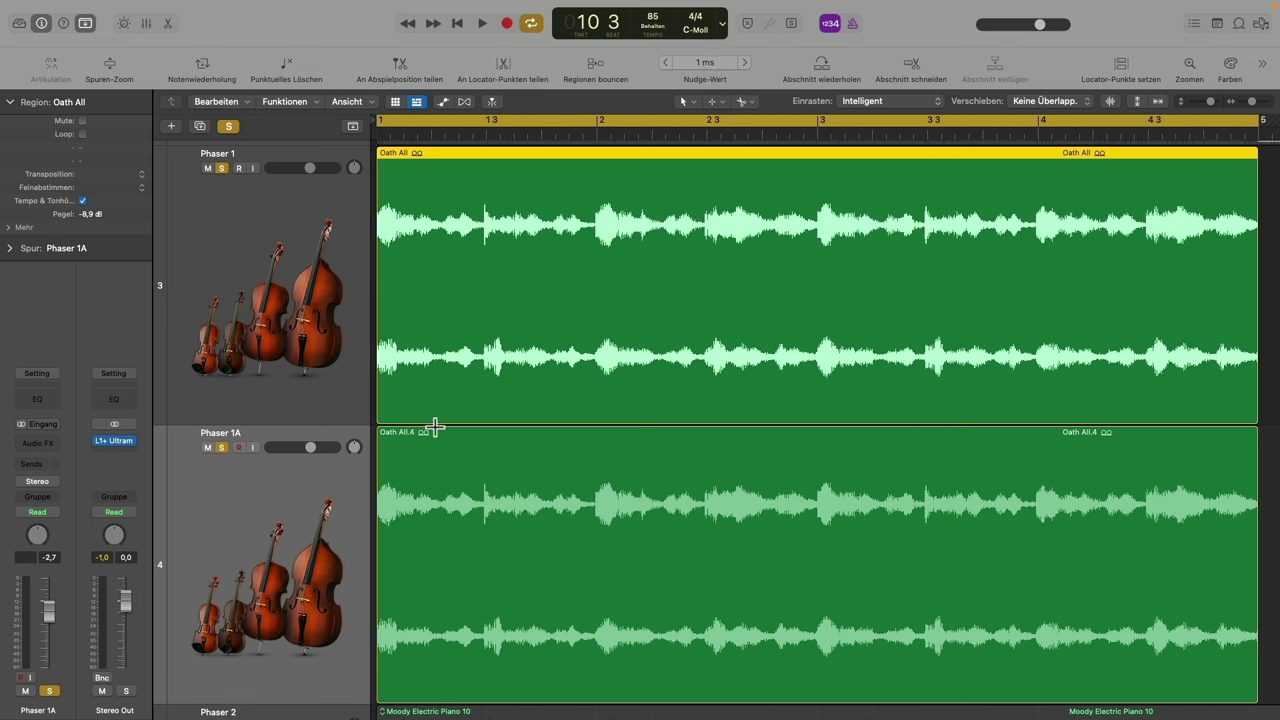
scroll(403, 447, down, 2)
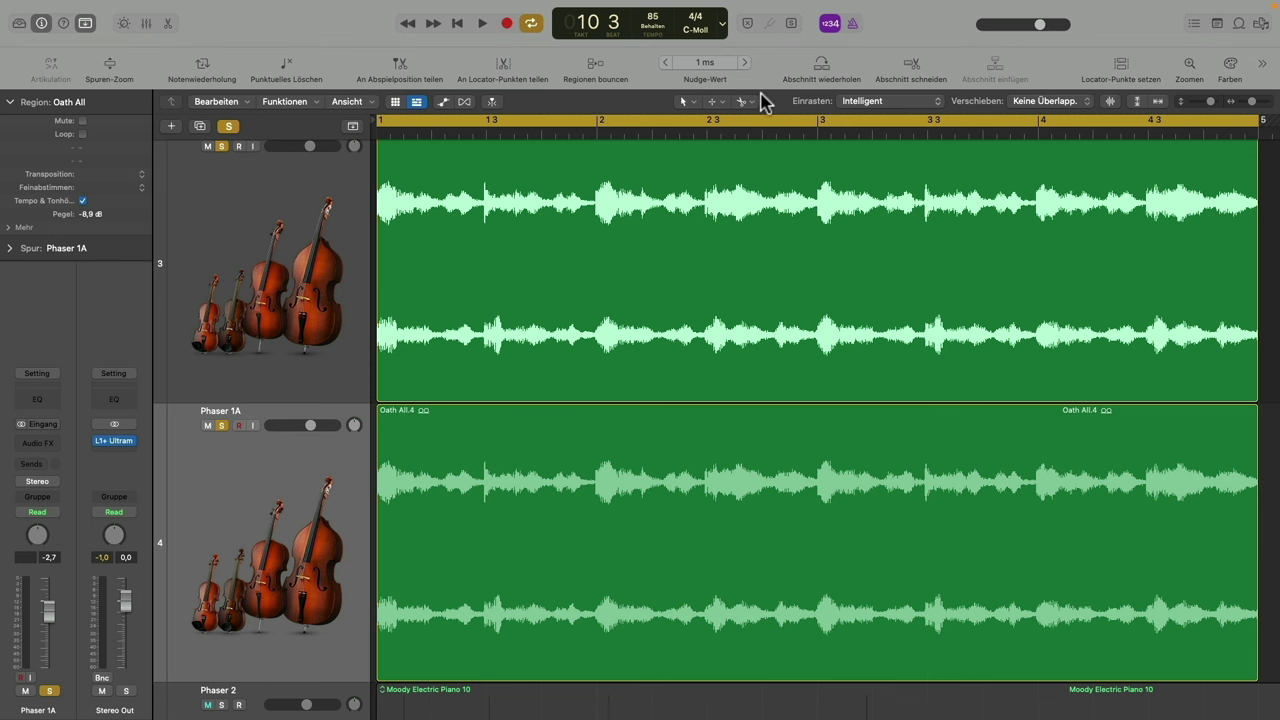
Play the soloed Phaser 1 and Phaser 1A tracks while nudging the selected Oath All region in successive 1 ms steps, and stop playback
key(space)
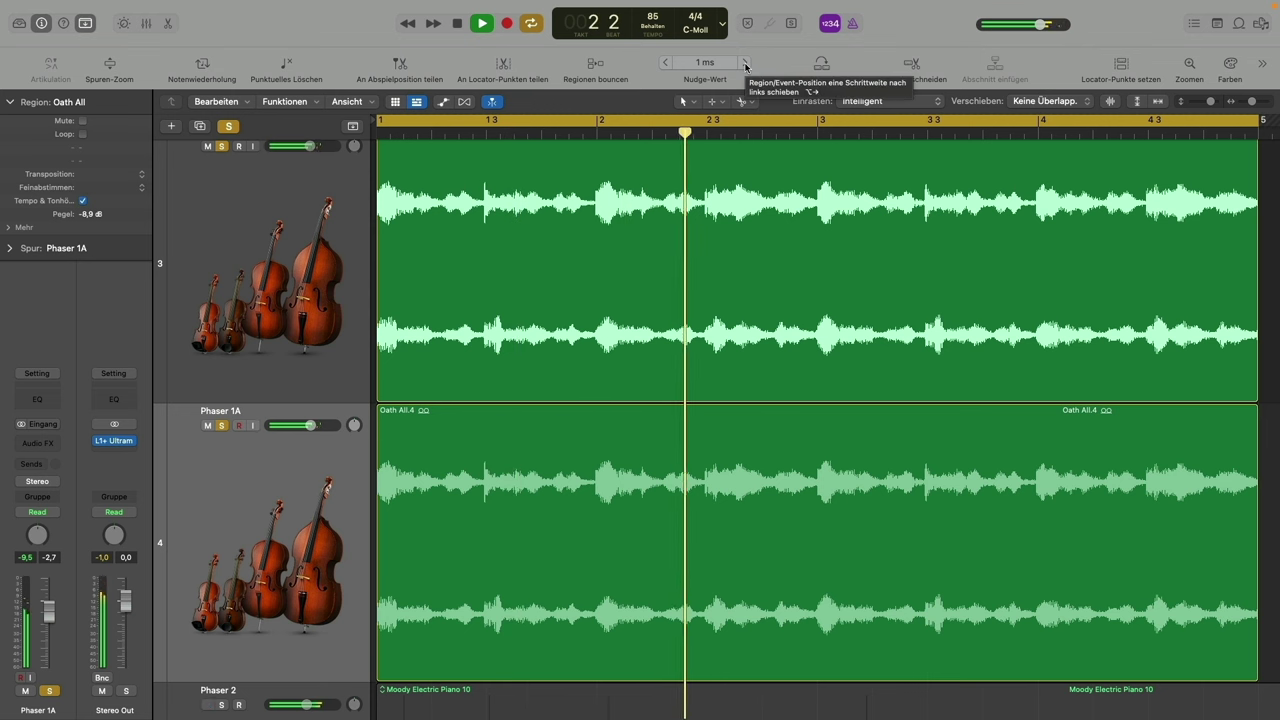
key(space)
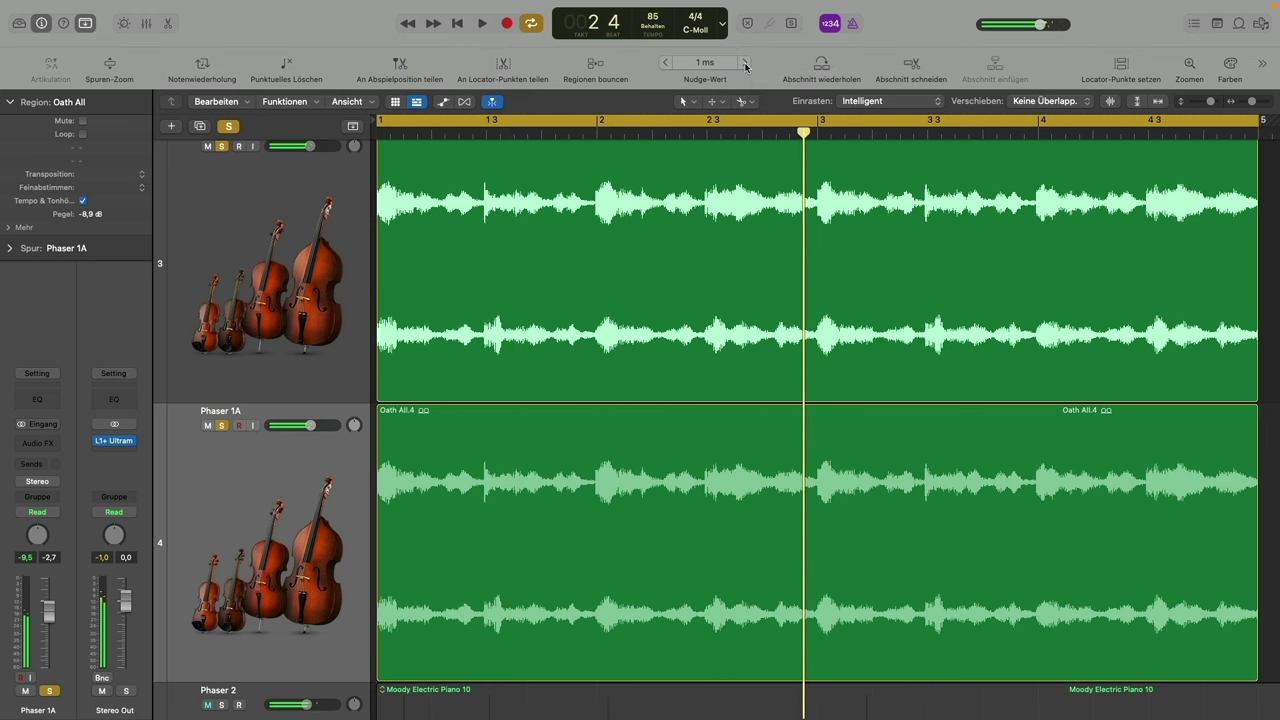
key(space)
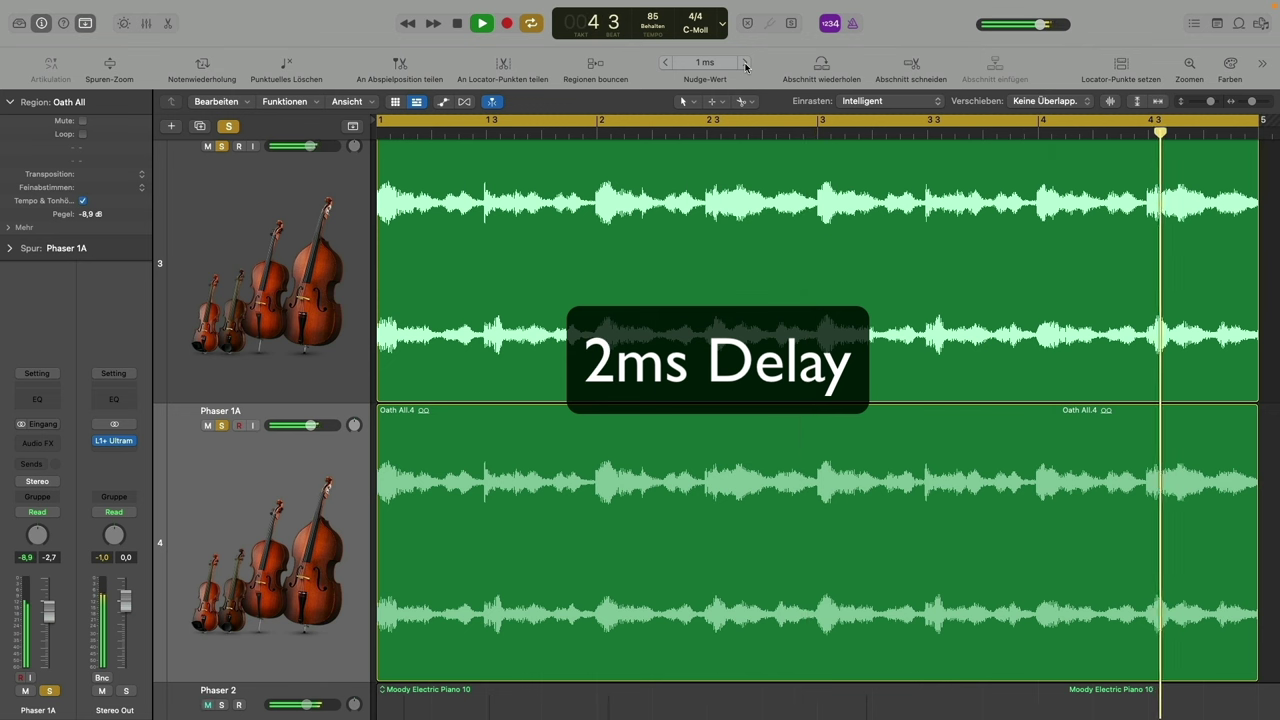
click(745, 64)
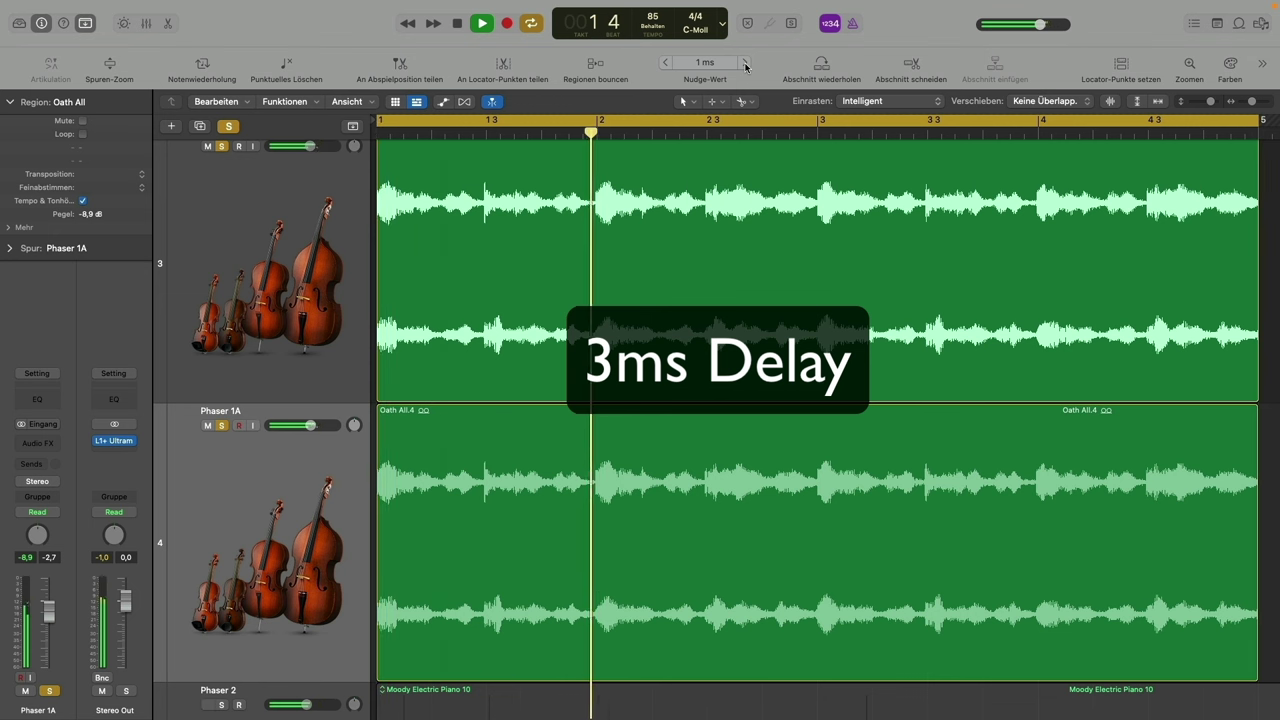
click(745, 64)
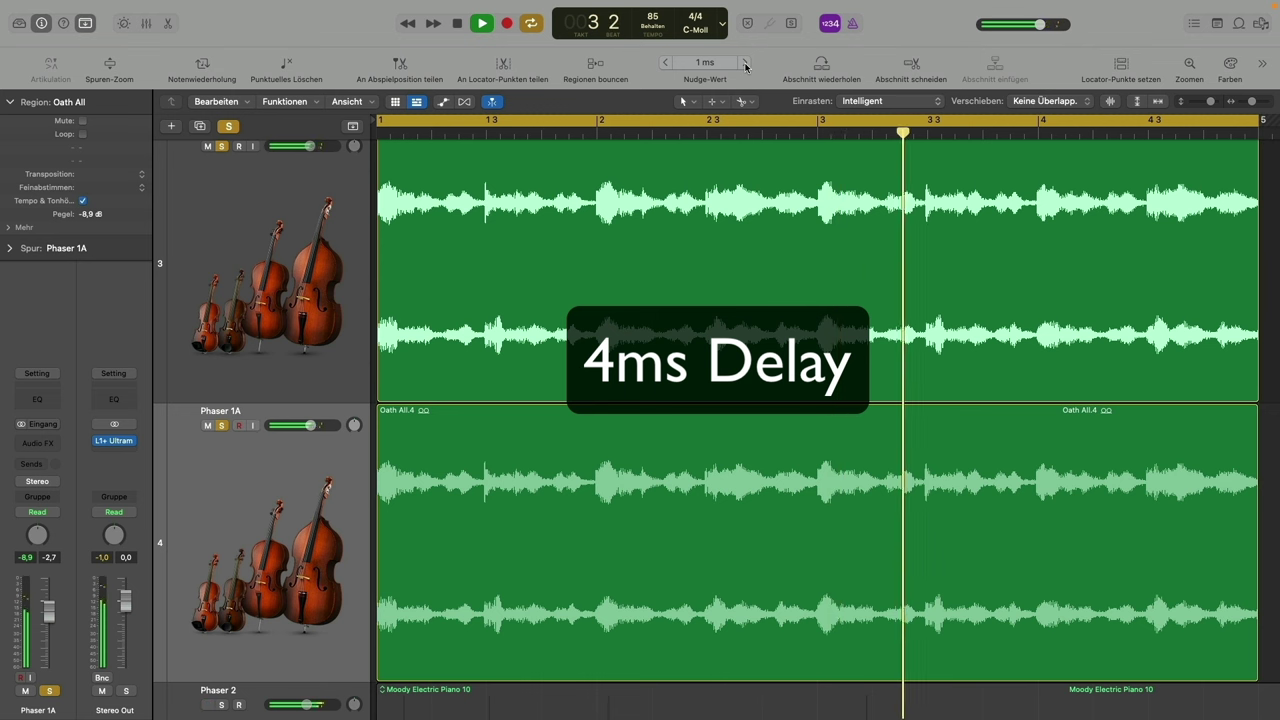
click(745, 64)
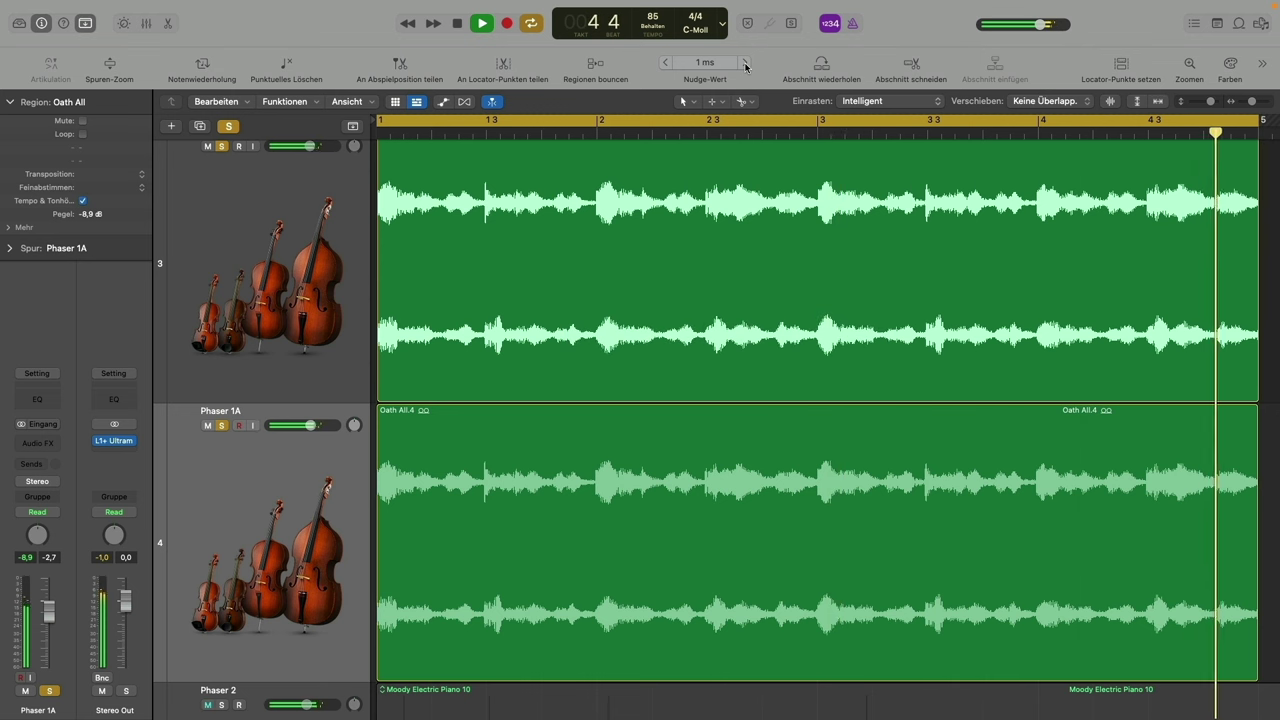
key(space)
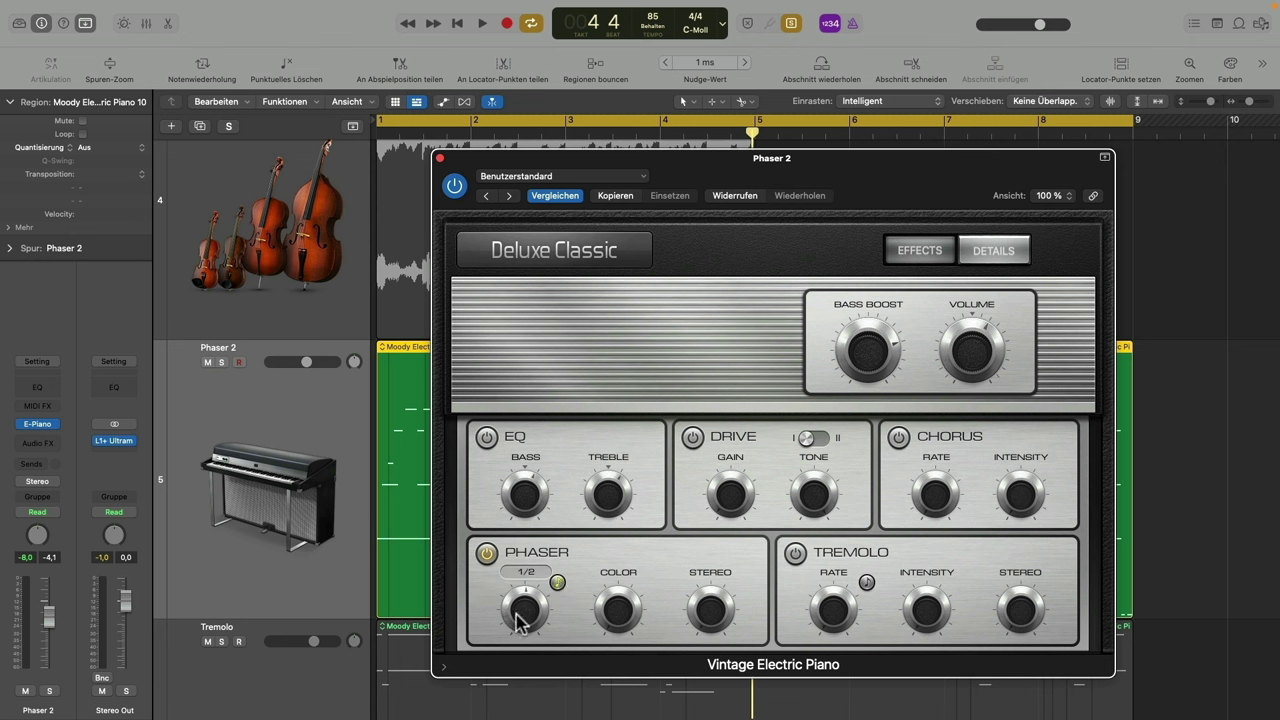
Play the Phaser 2 track and raise the Phaser's Color to 35 %
mouse_move(624, 612)
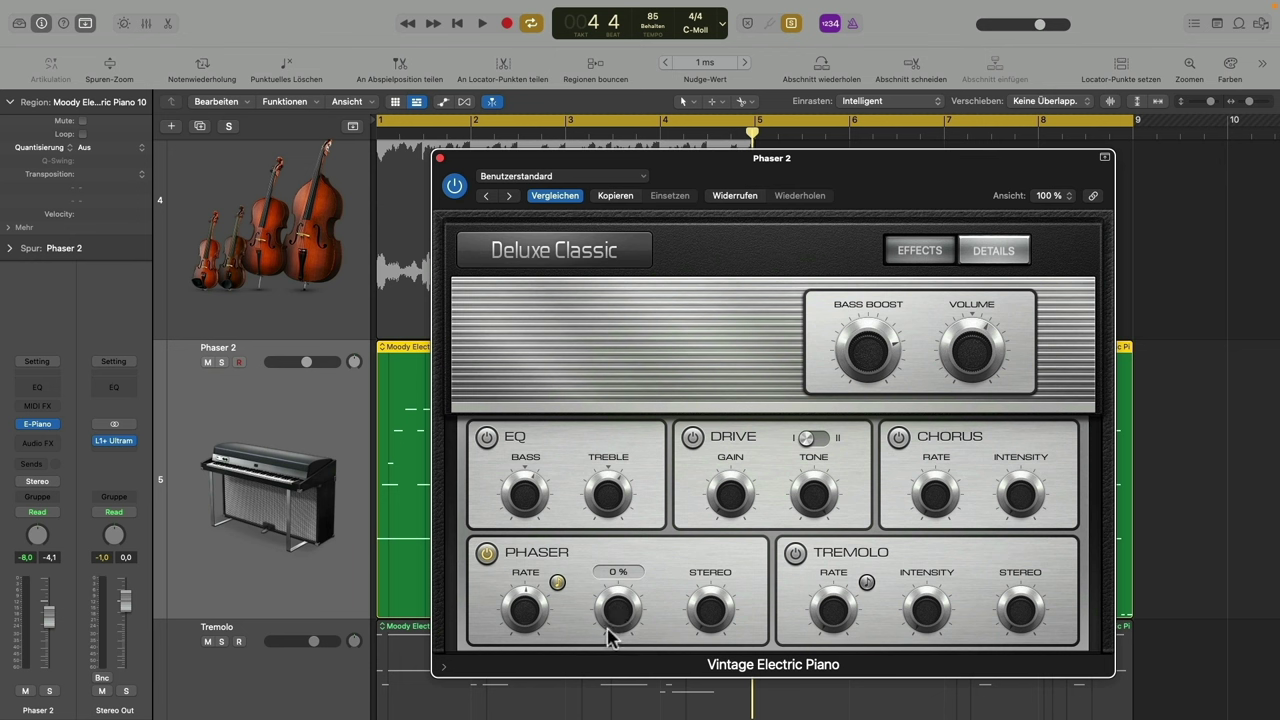
drag(612, 622, 578, 628)
mouse_move(733, 618)
mouse_move(530, 608)
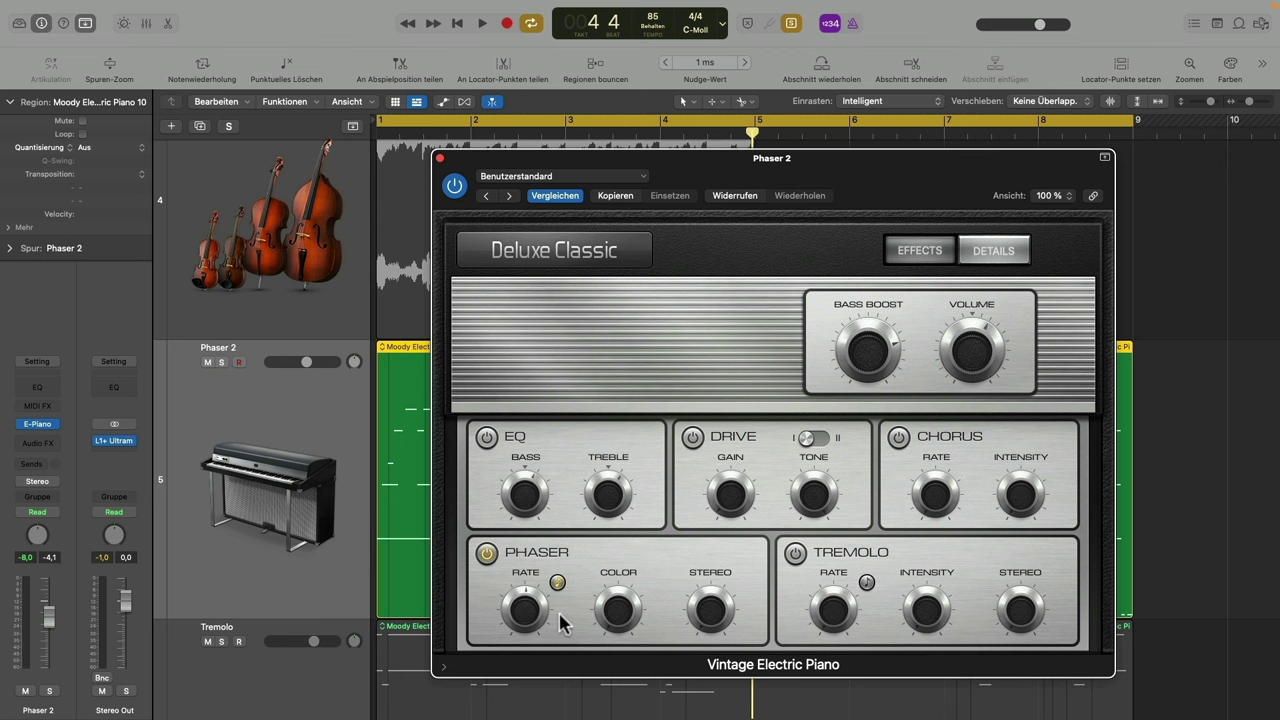
mouse_move(632, 610)
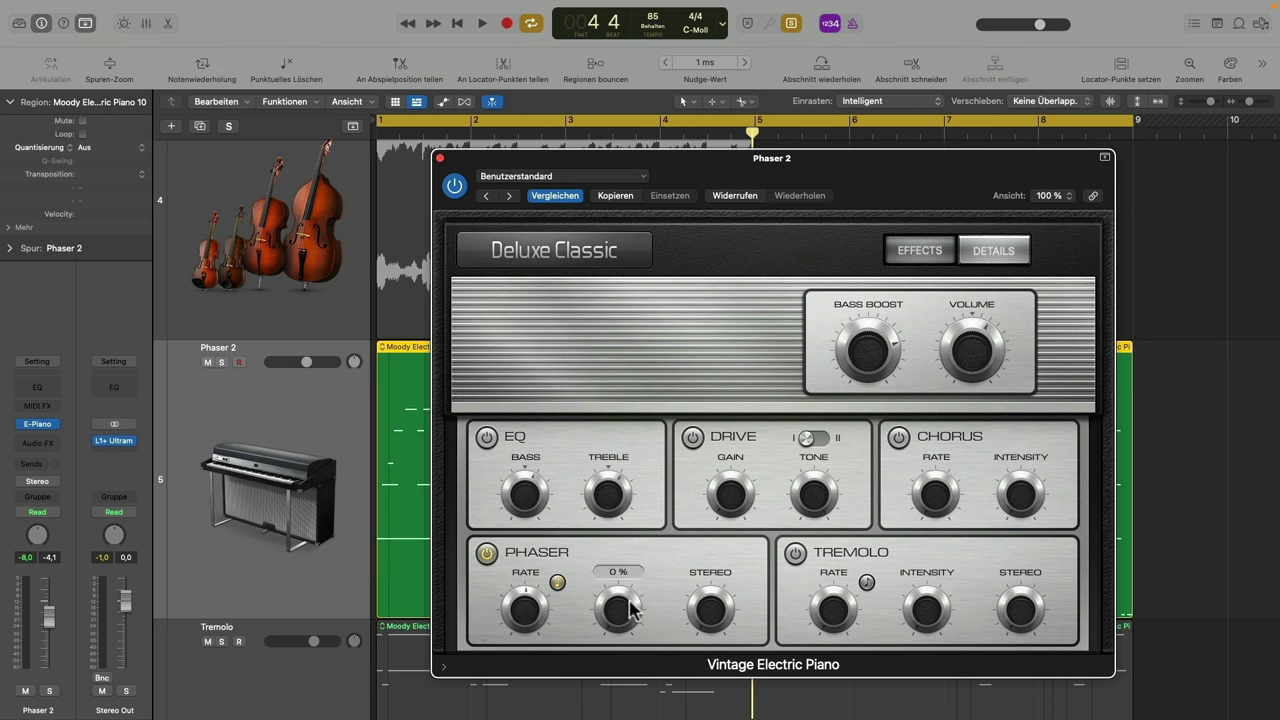
key(space)
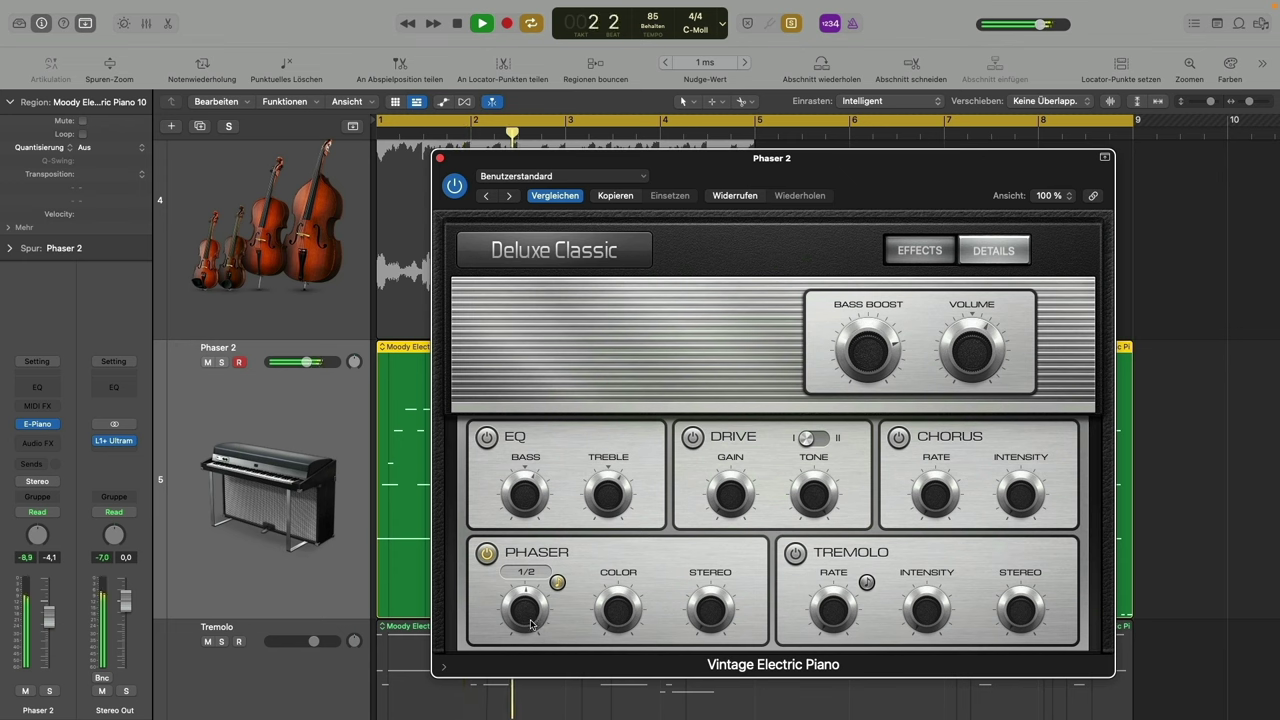
drag(620, 622, 595, 567)
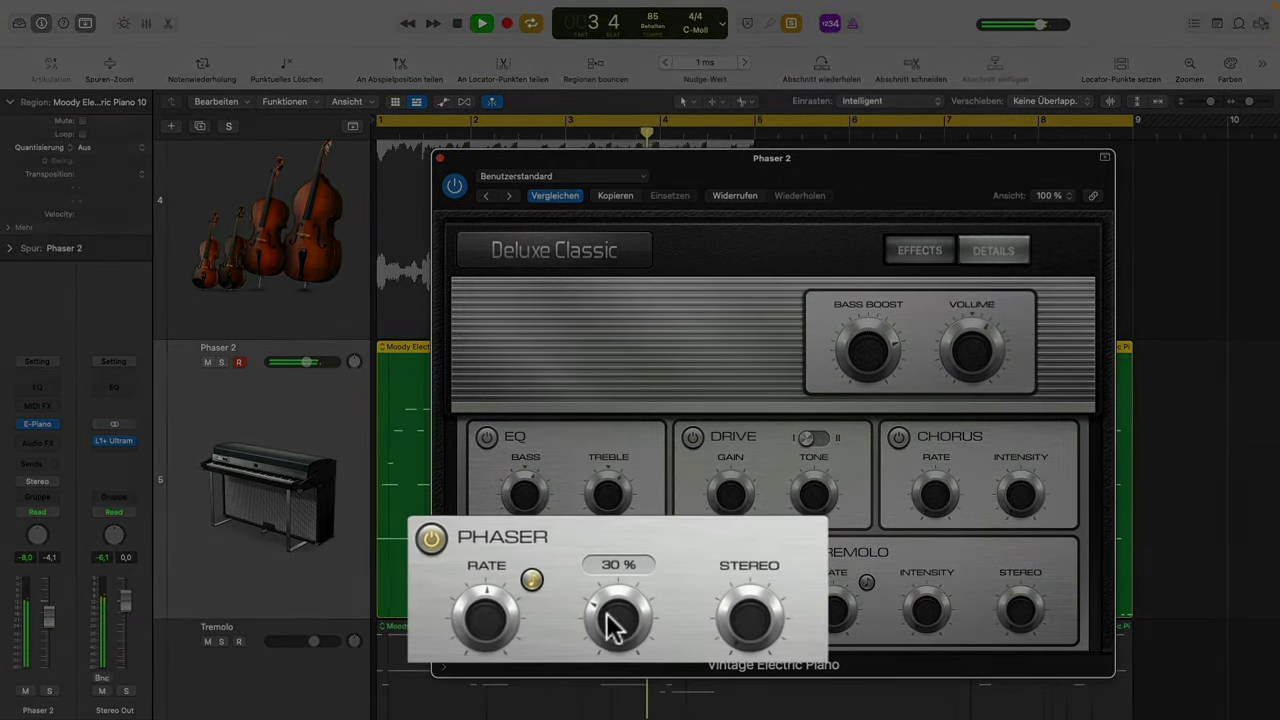
drag(607, 616, 604, 609)
Speed up the Phaser rate through 1/4 to 1/8d and raise its Color slightly above 35 %
mouse_move(458, 637)
mouse_down()
mouse_move(444, 615)
mouse_move(462, 620)
mouse_up()
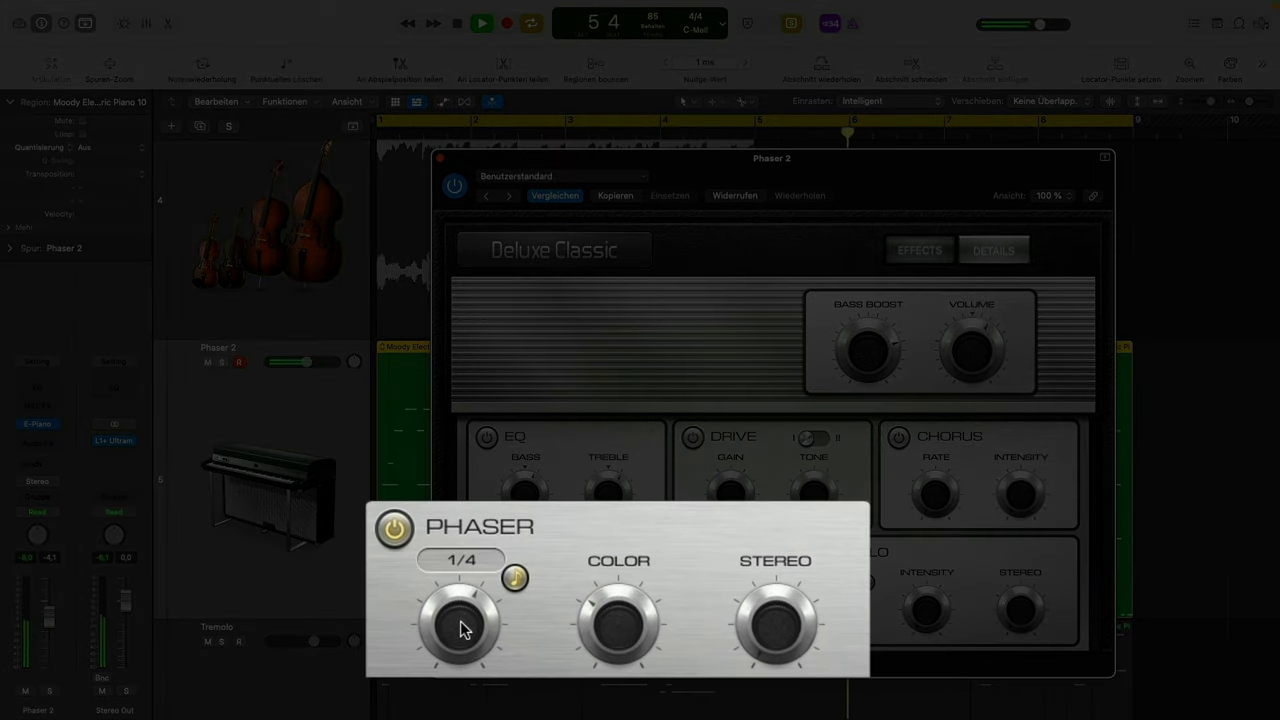
mouse_move(624, 633)
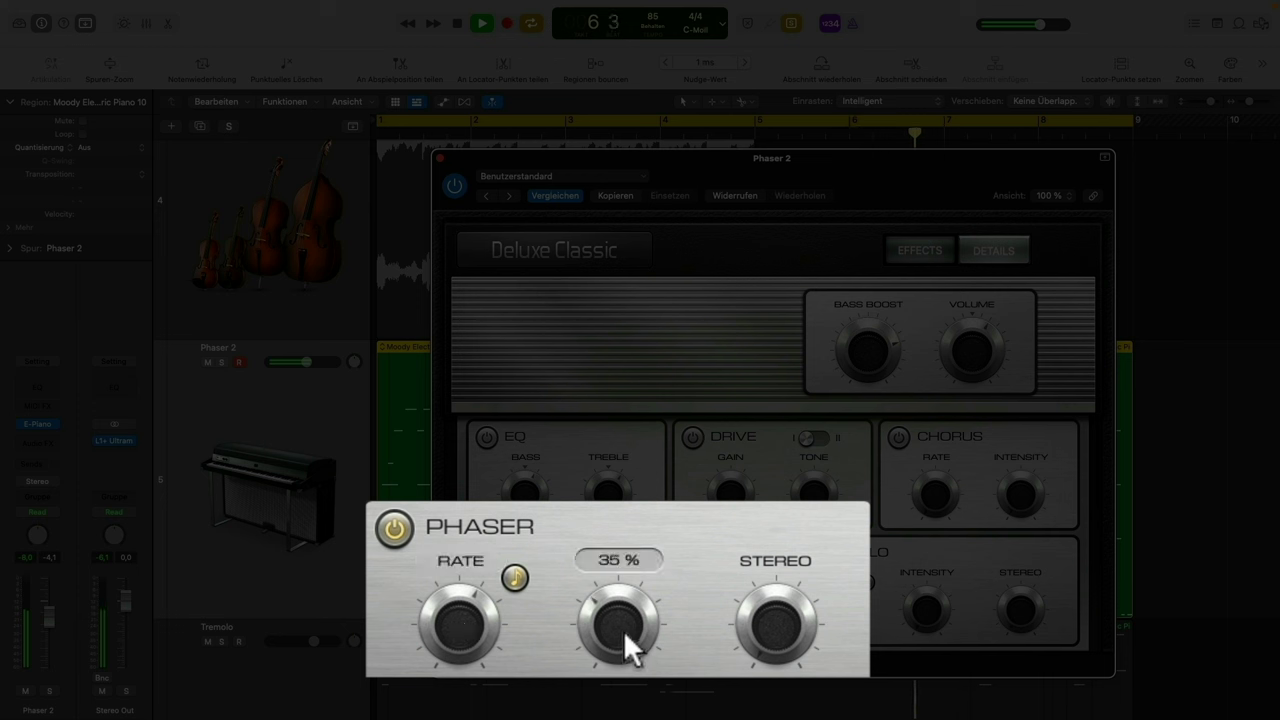
drag(624, 645, 622, 638)
drag(457, 634, 457, 629)
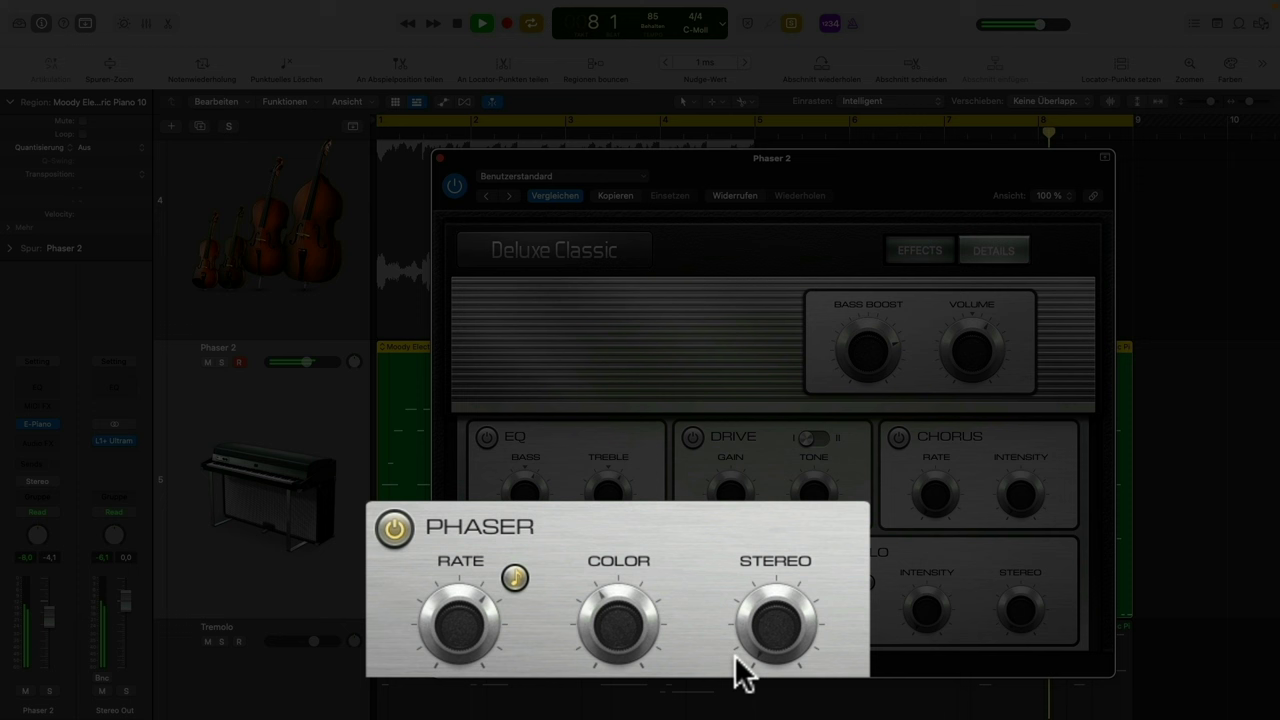
Raise the Phaser's Stereo value to just above 70° and slow its rate to 1/4
mouse_move(742, 657)
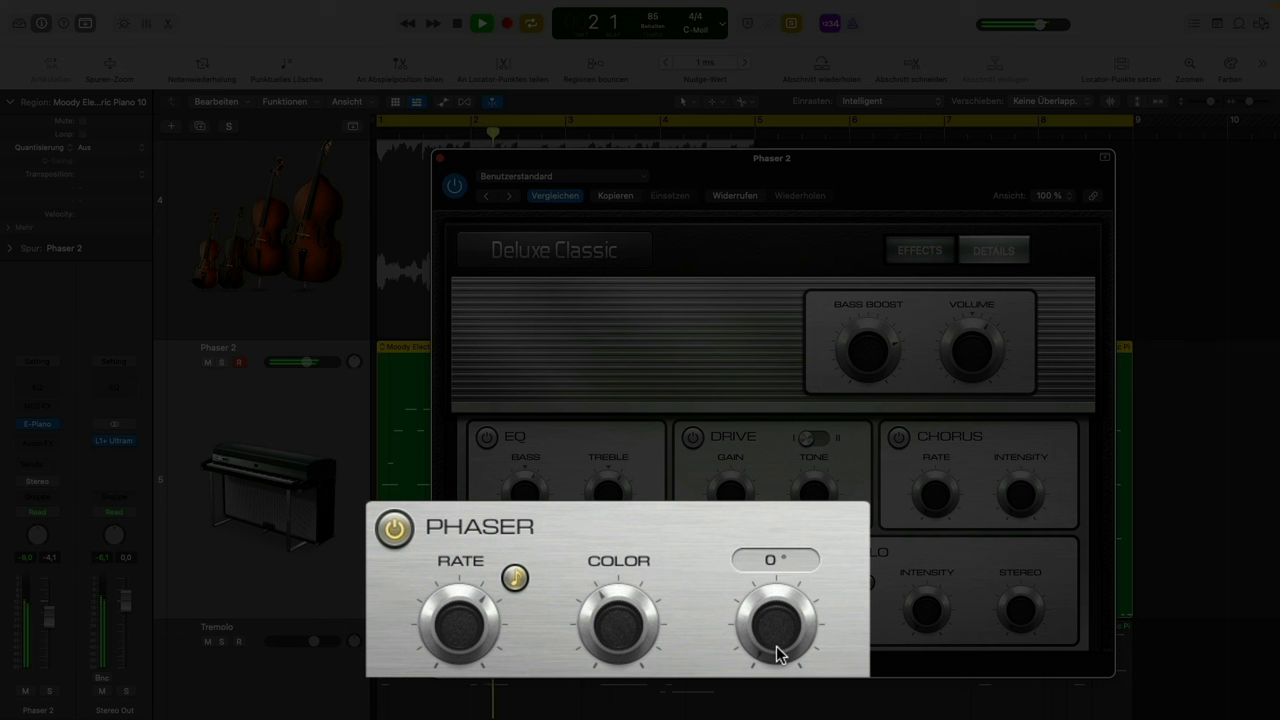
drag(778, 652, 733, 545)
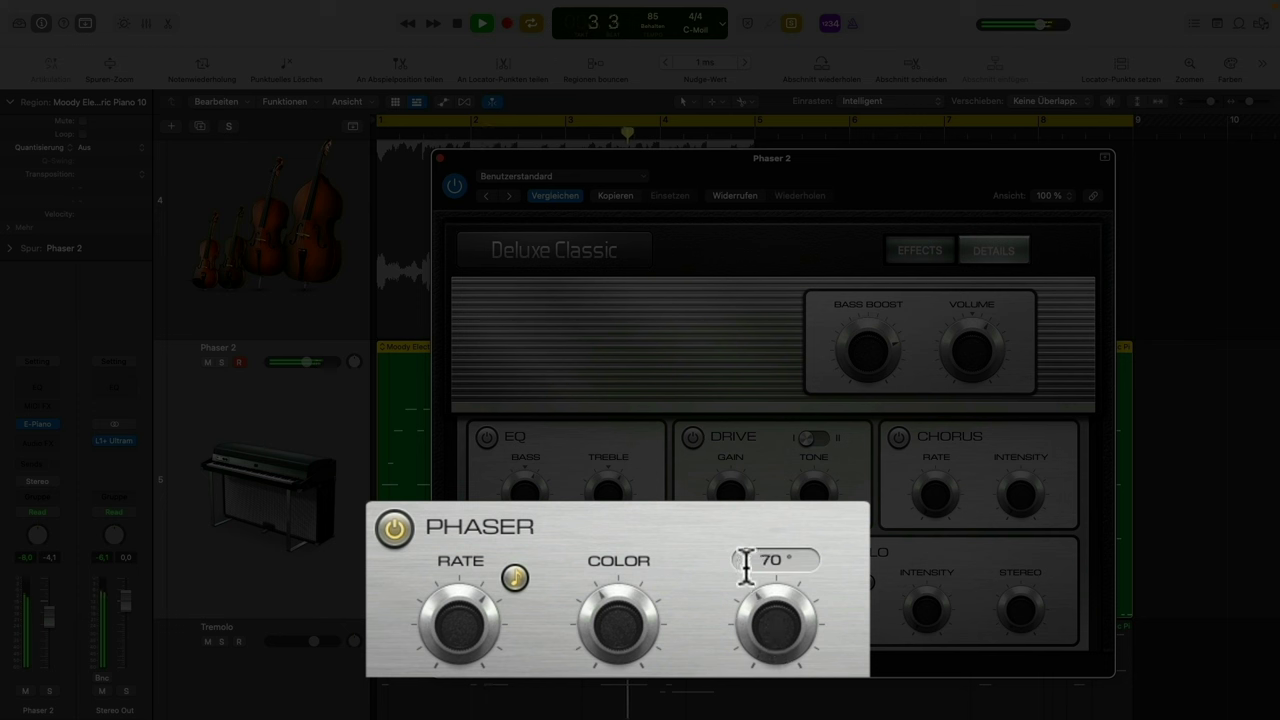
drag(763, 625, 763, 614)
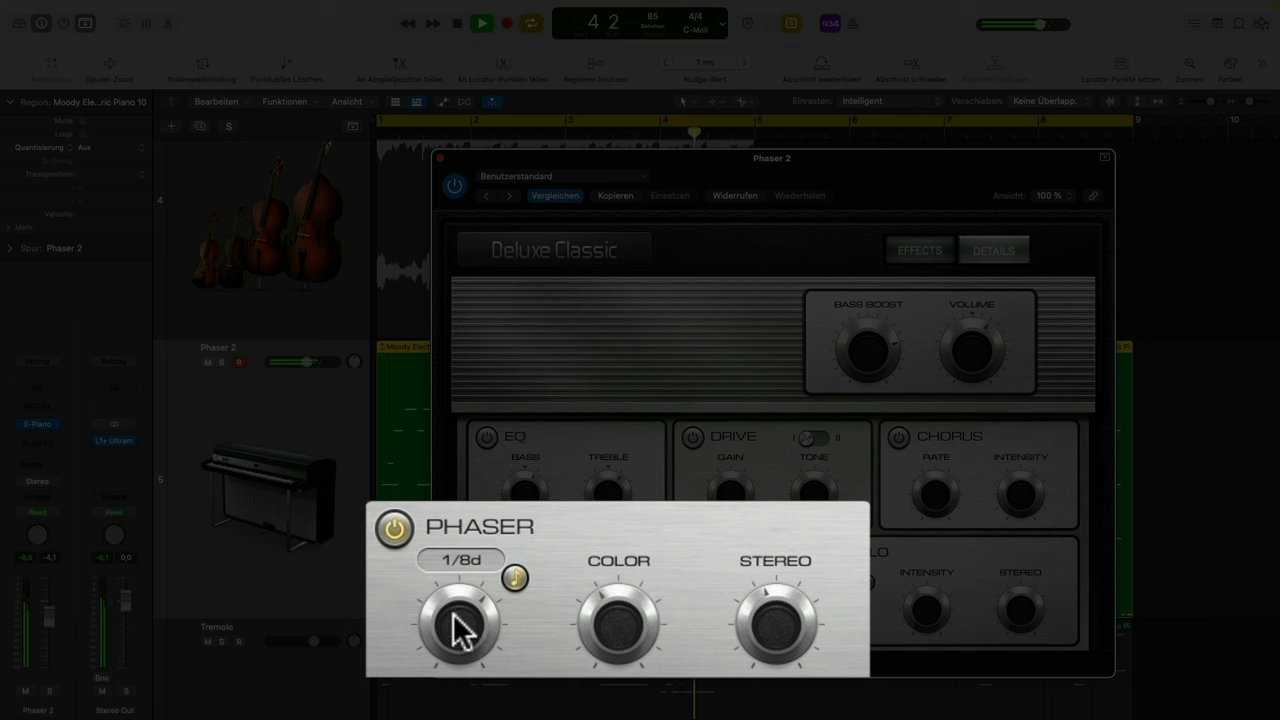
drag(457, 622, 455, 632)
Raise the Phaser's Color to about 77 % and turn its Stereo value up close to the maximum
drag(614, 643, 589, 551)
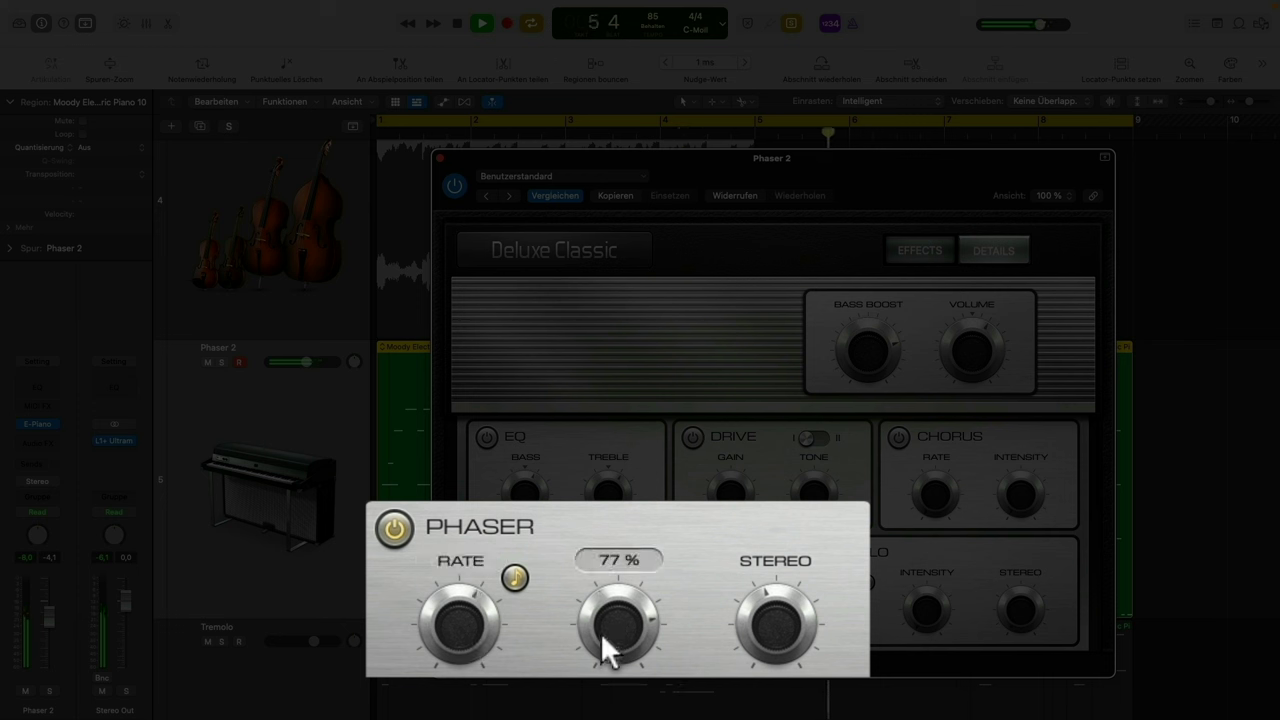
drag(606, 646, 606, 640)
mouse_move(446, 625)
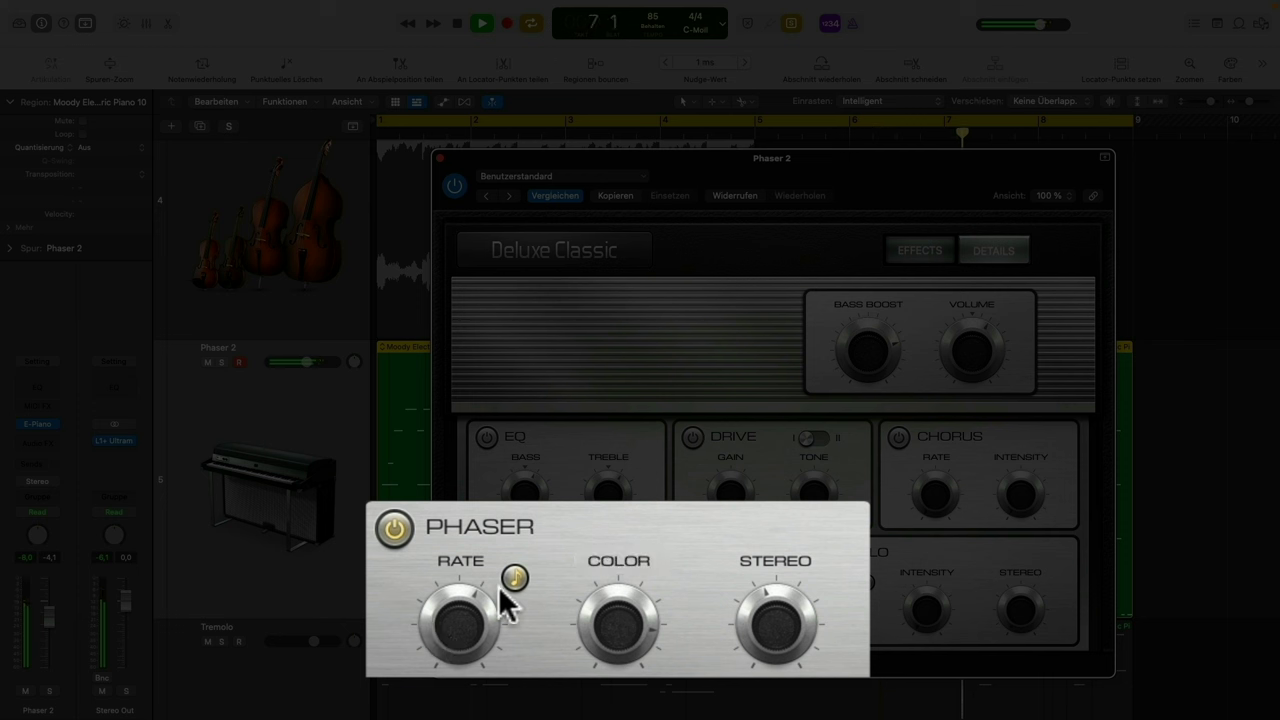
drag(626, 640, 632, 634)
drag(771, 666, 752, 530)
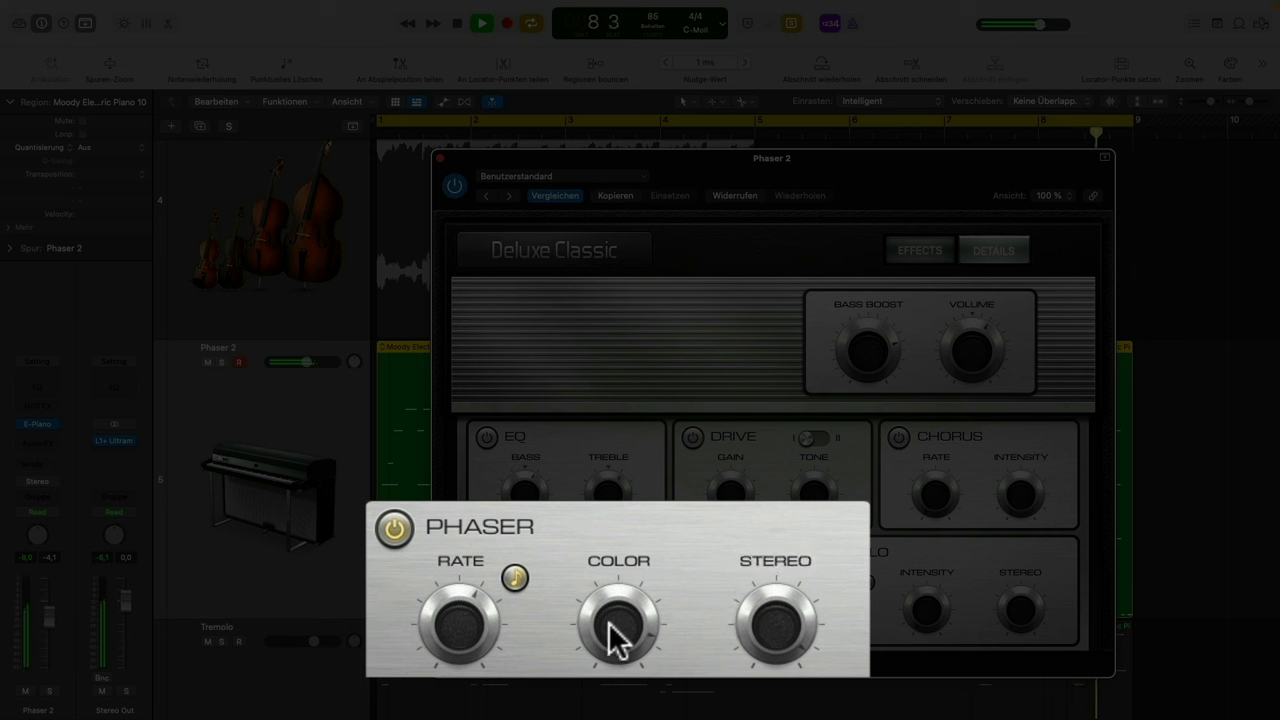
drag(609, 621, 612, 631)
Compare the sound with the Phaser off and on, and try a 1/16 rate before settling on 1/8
mouse_move(480, 632)
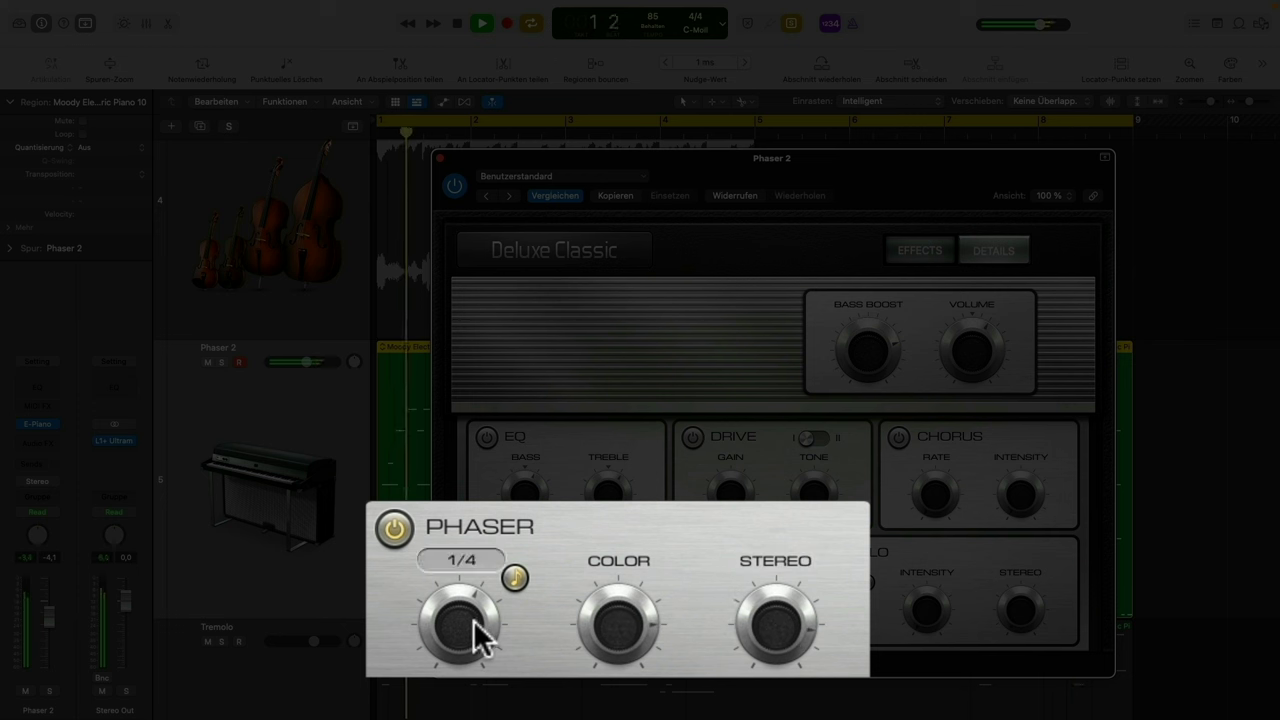
click(404, 530)
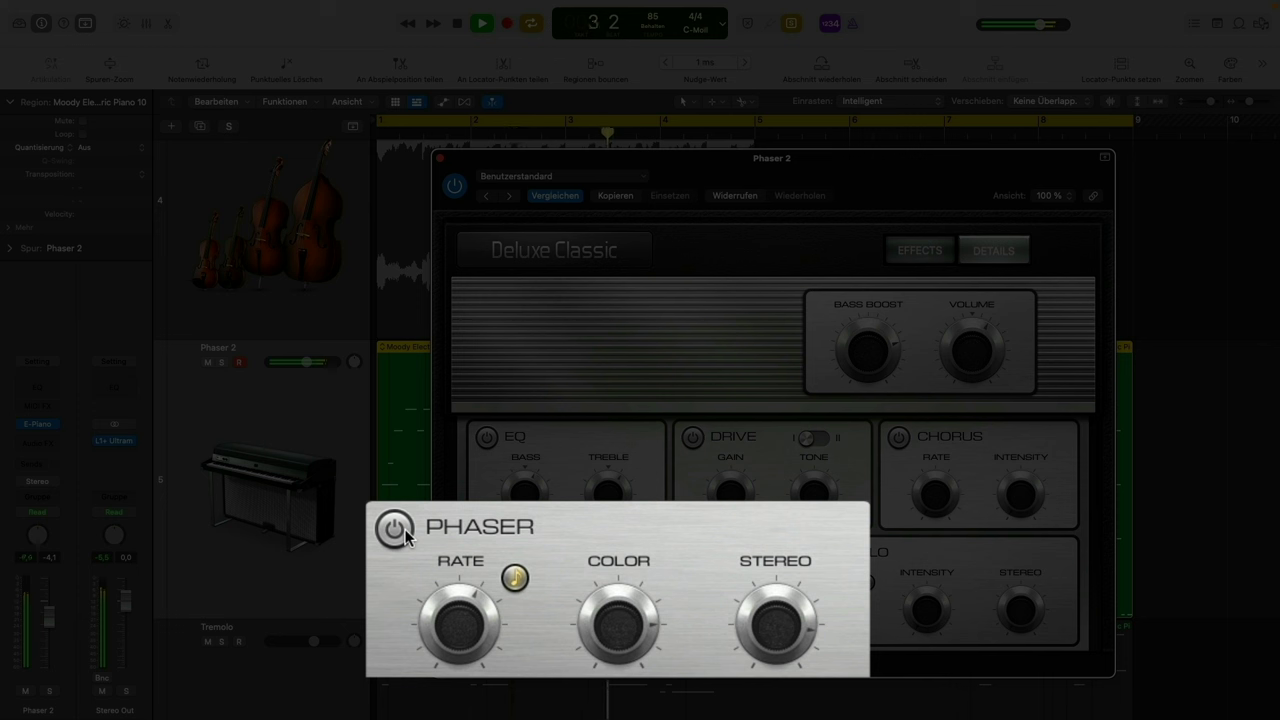
click(396, 529)
mouse_move(459, 625)
mouse_down()
mouse_move(455, 645)
mouse_move(447, 613)
mouse_up()
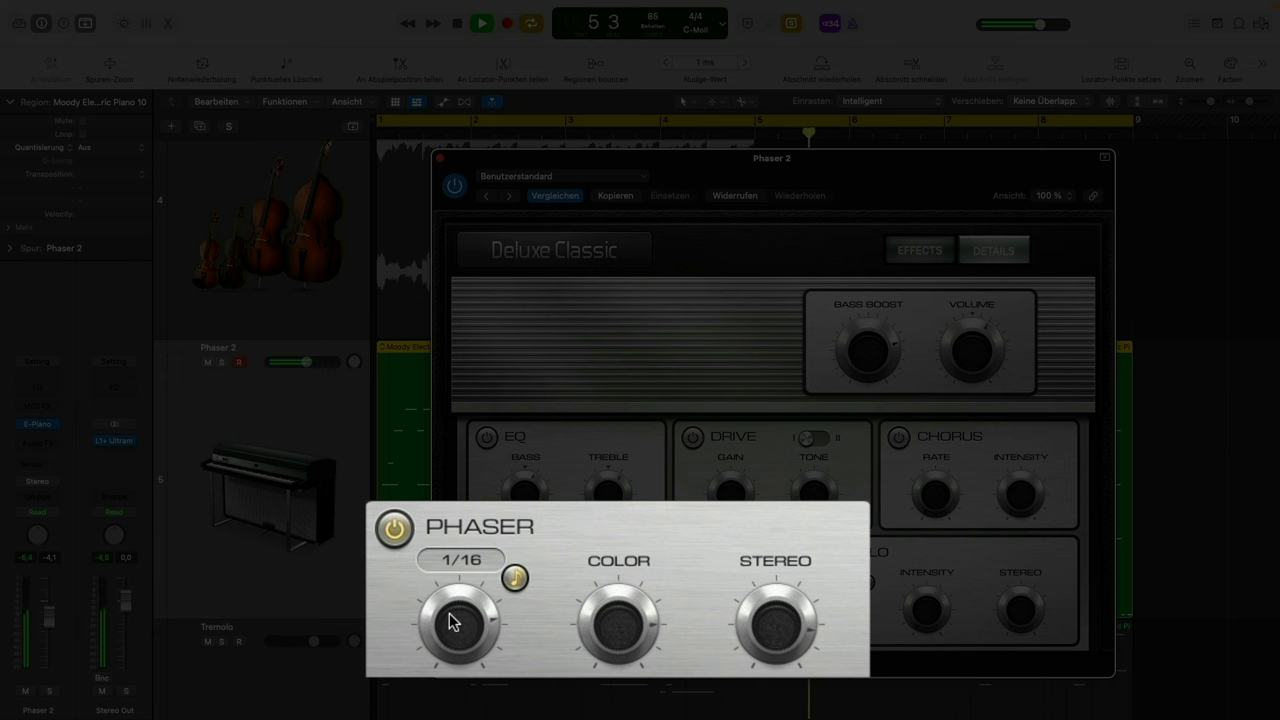
mouse_move(449, 611)
mouse_down()
mouse_move(451, 637)
mouse_move(446, 626)
mouse_up()
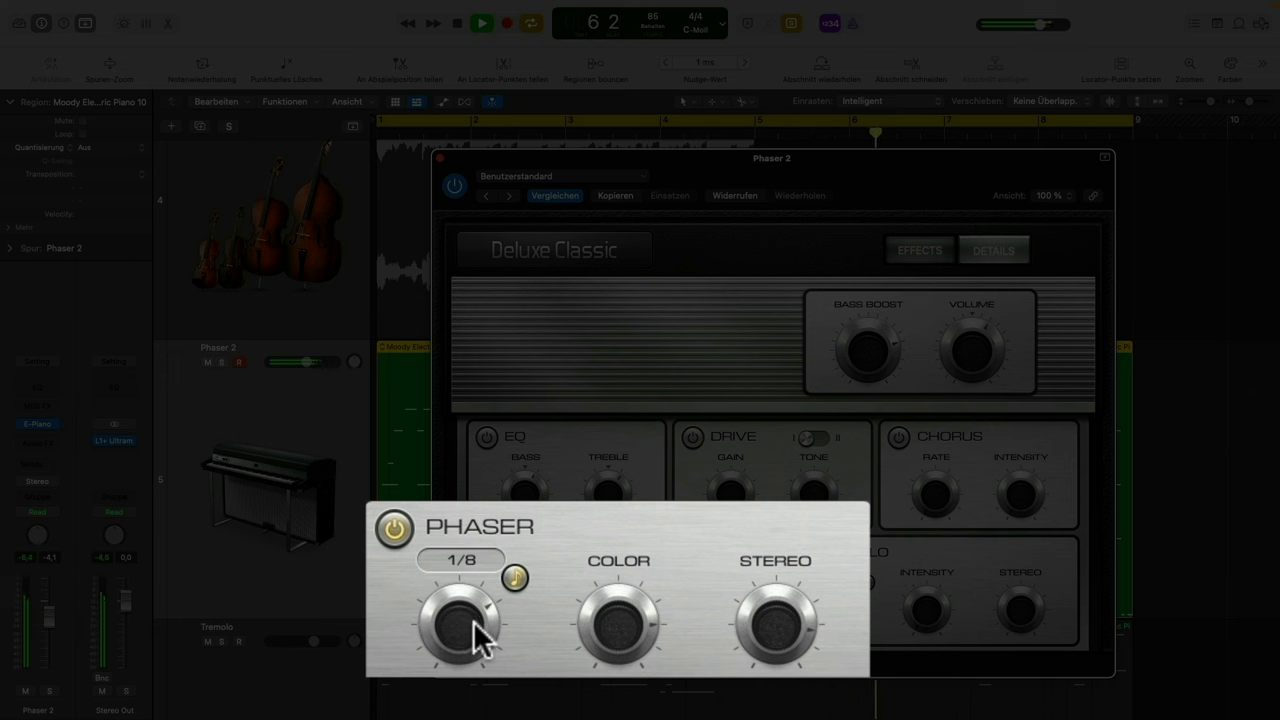
Reduce the Phaser's Color slightly, set its Stereo value to 120° and stop playback
mouse_move(618, 630)
mouse_down()
mouse_move(646, 630)
mouse_move(628, 645)
mouse_up()
drag(749, 634, 736, 645)
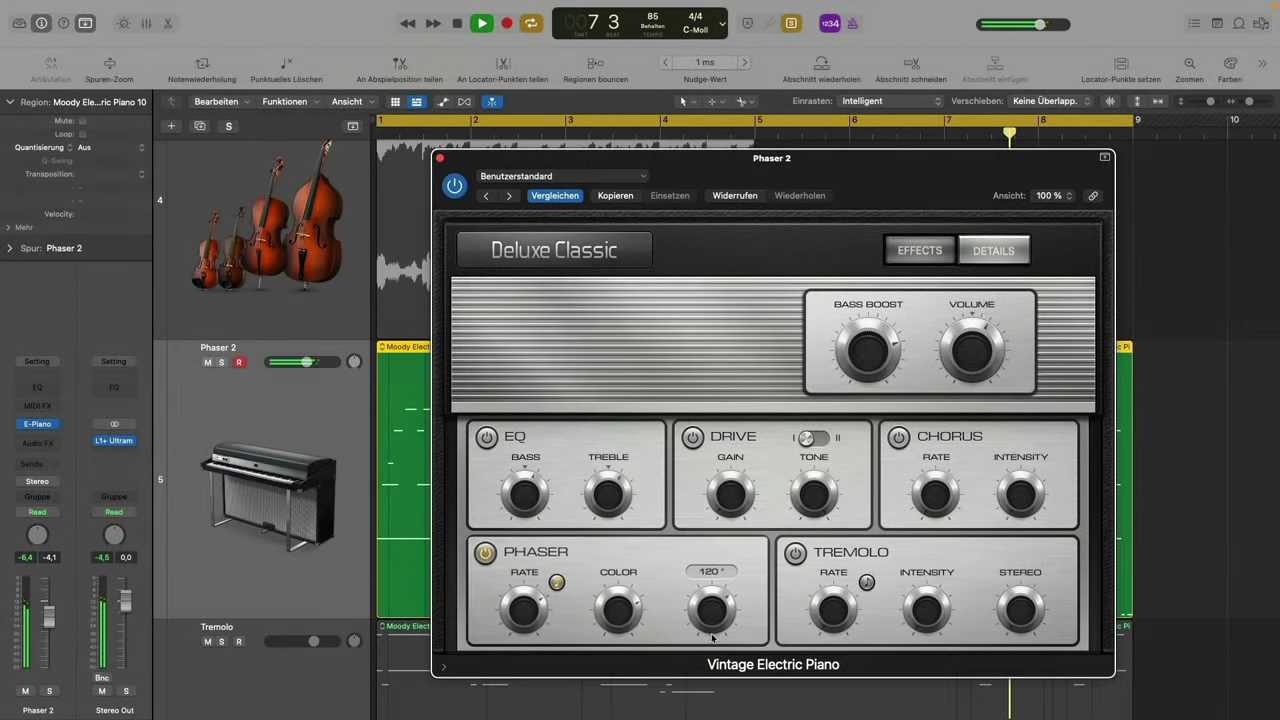
key(space)
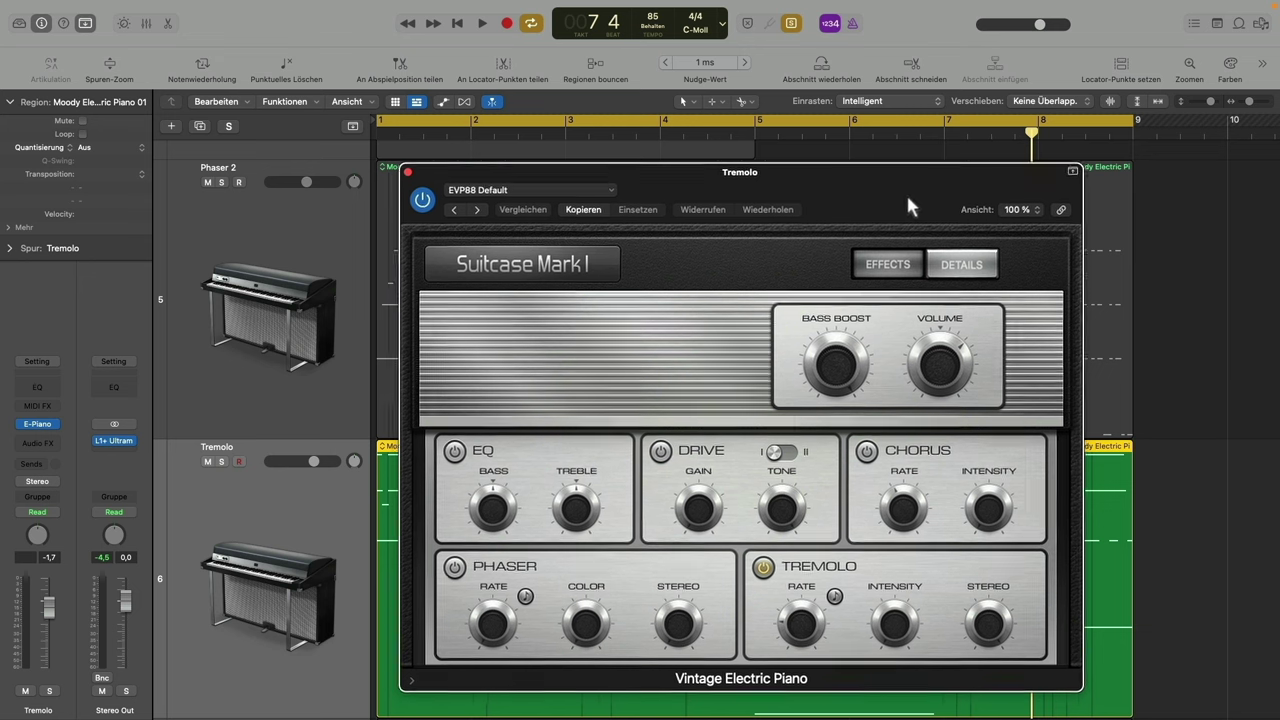
Move the Tremolo track's instrument window up, sync the Tremolo rate to the project tempo and set it to 1/2d
drag(906, 192, 919, 157)
mouse_move(905, 592)
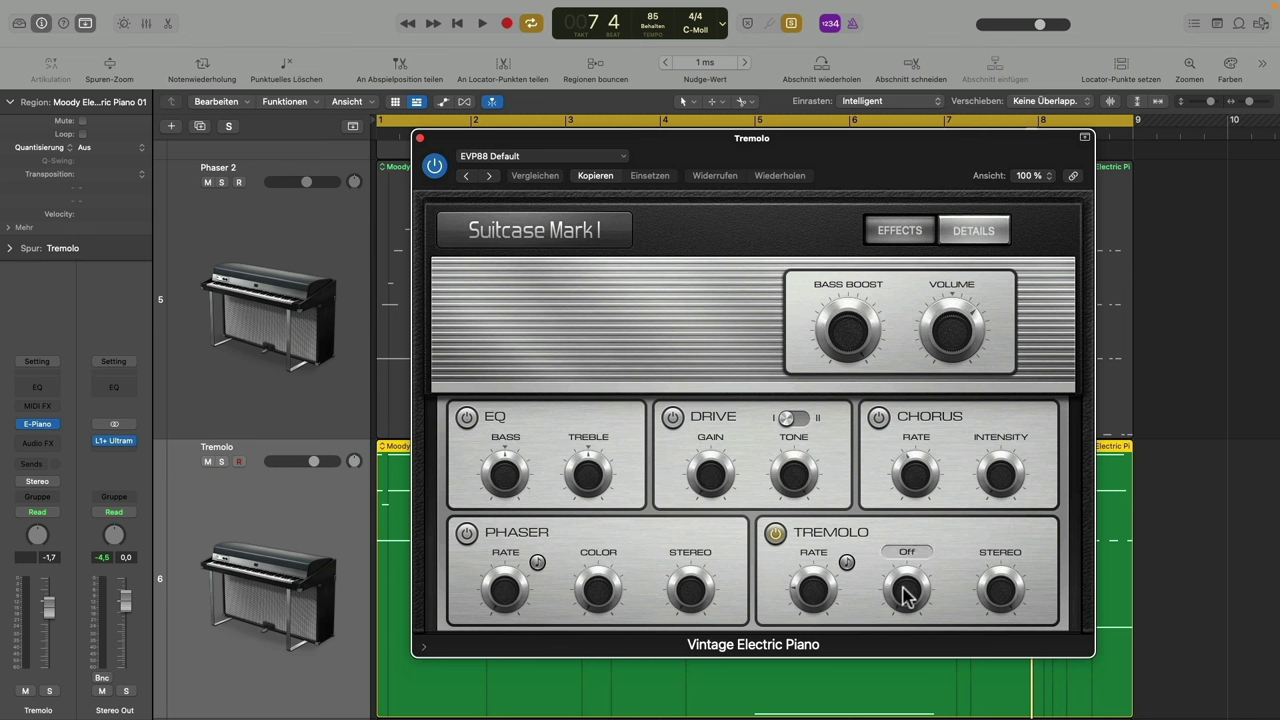
mouse_move(810, 591)
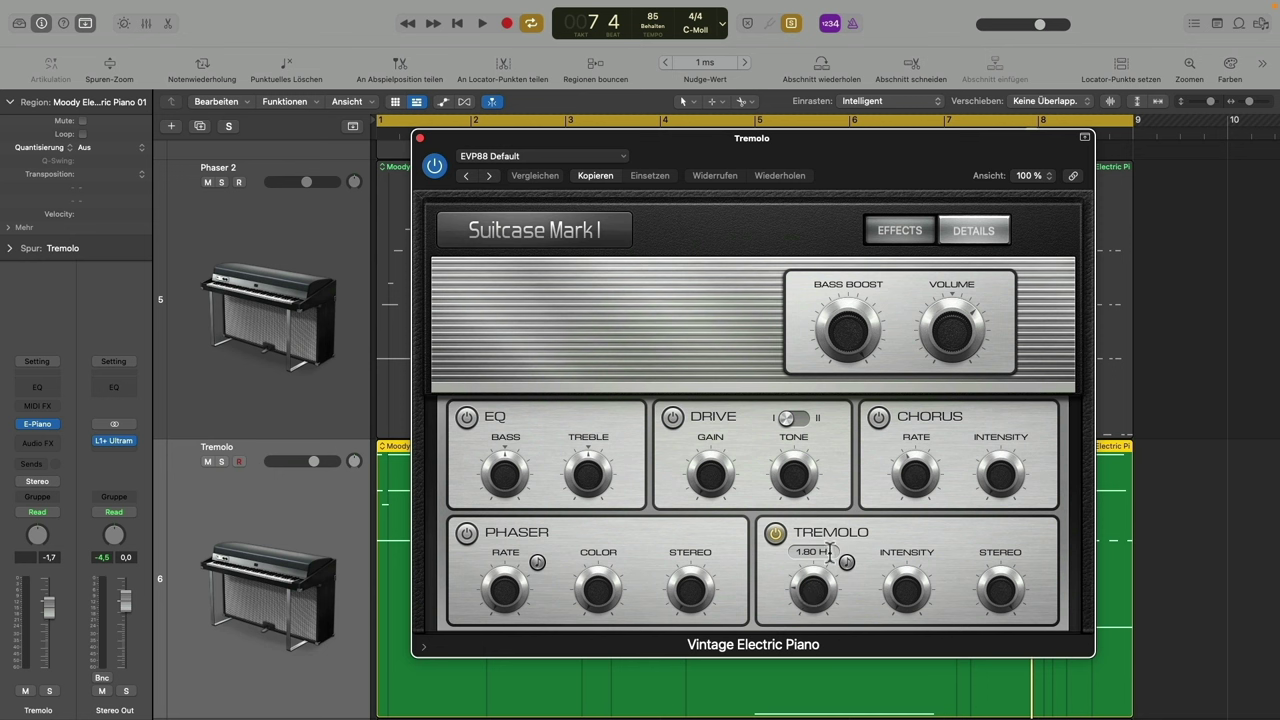
click(847, 562)
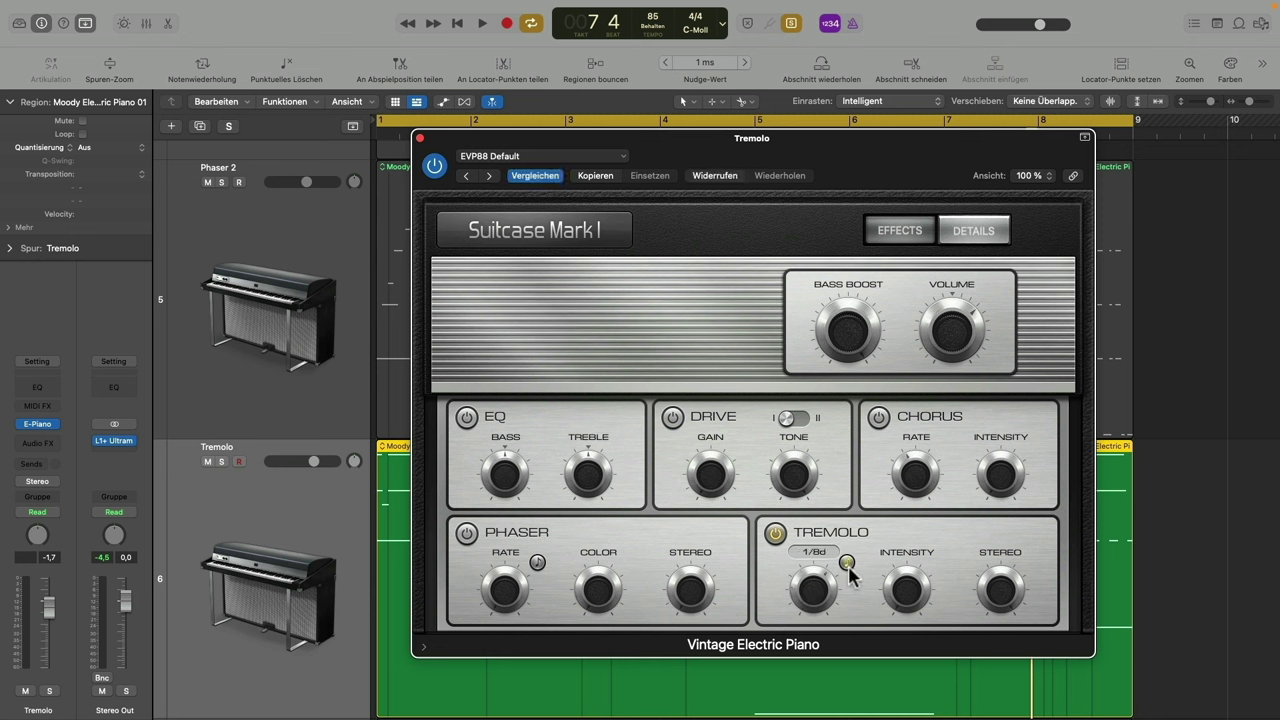
mouse_move(812, 590)
mouse_down()
mouse_move(814, 578)
mouse_move(838, 600)
mouse_move(813, 585)
mouse_up()
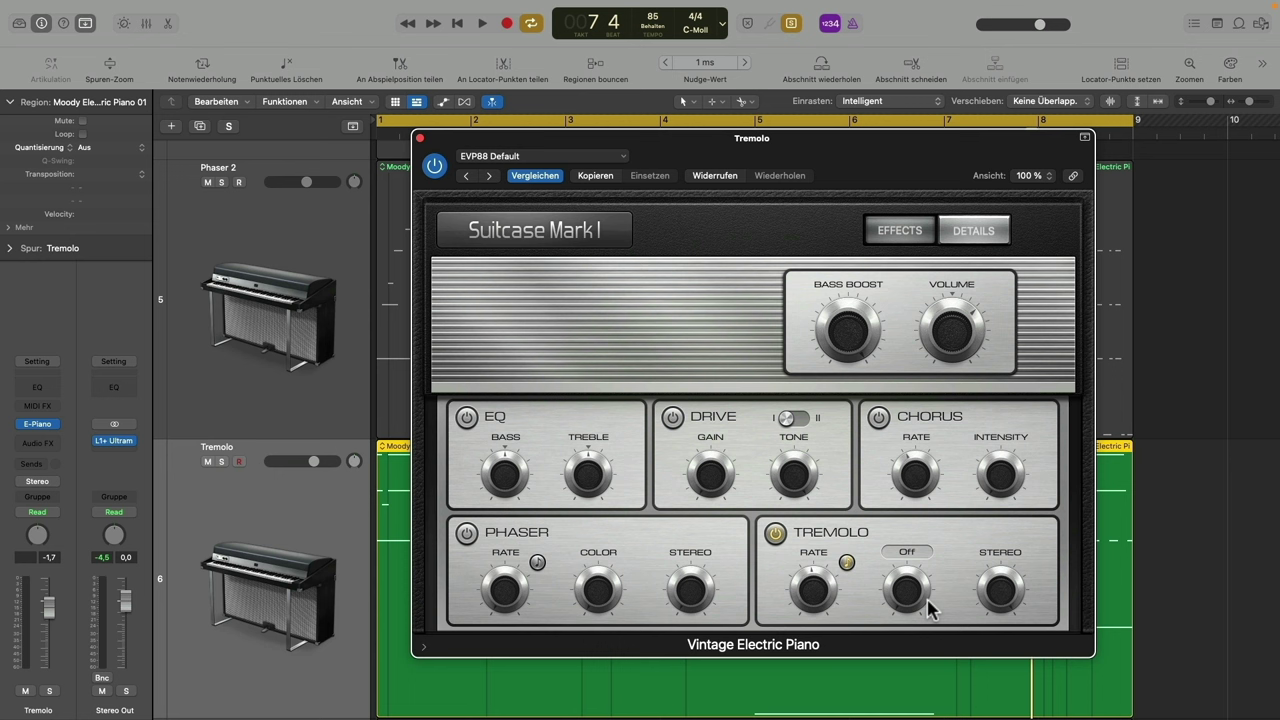
Turn the Tremolo track's piano Volume down and up repeatedly to illustrate how tremolo modulates the level
mouse_move(958, 341)
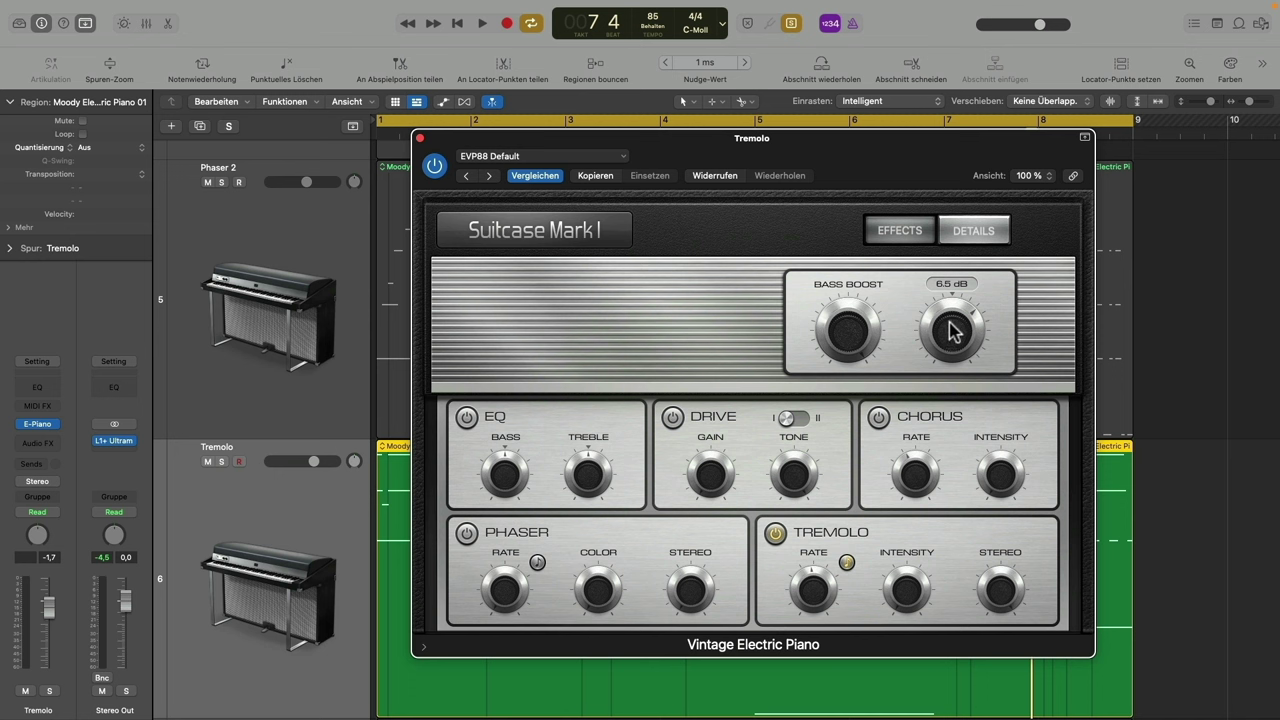
drag(956, 338, 926, 392)
mouse_move(960, 338)
mouse_down()
mouse_move(933, 413)
mouse_move(951, 336)
mouse_up()
key(space)
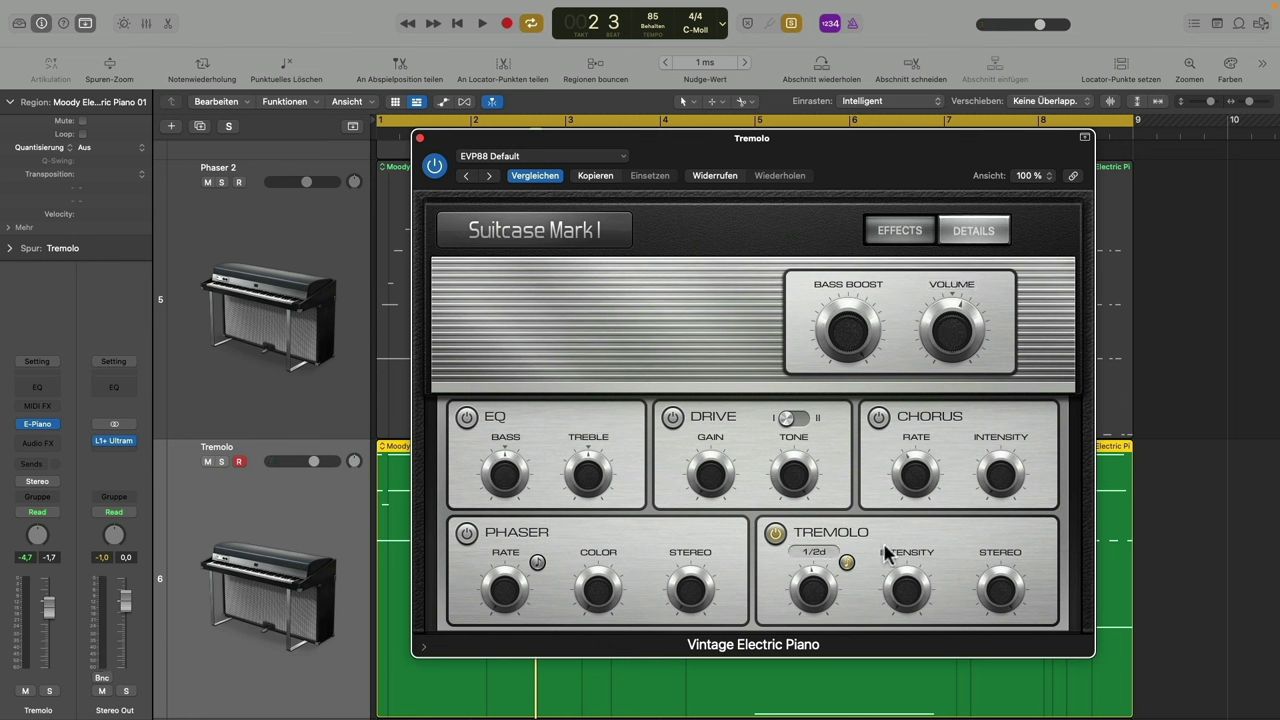
drag(958, 378, 950, 332)
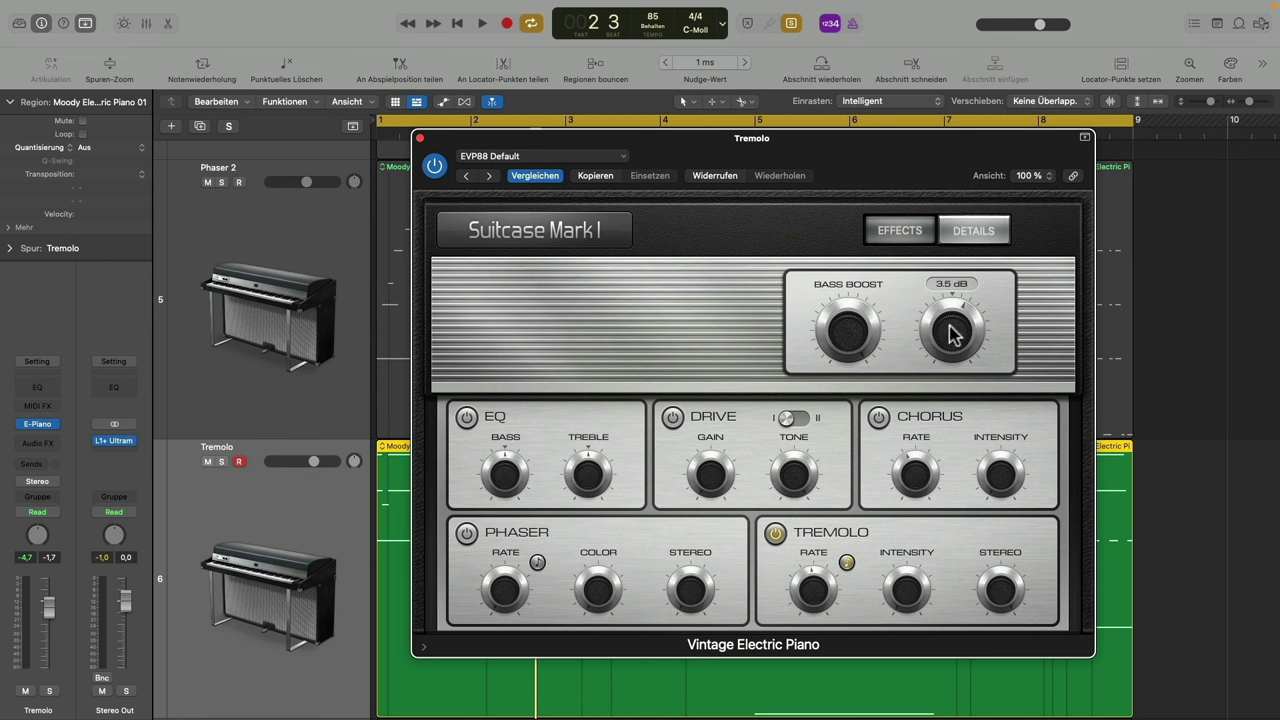
drag(952, 332, 954, 391)
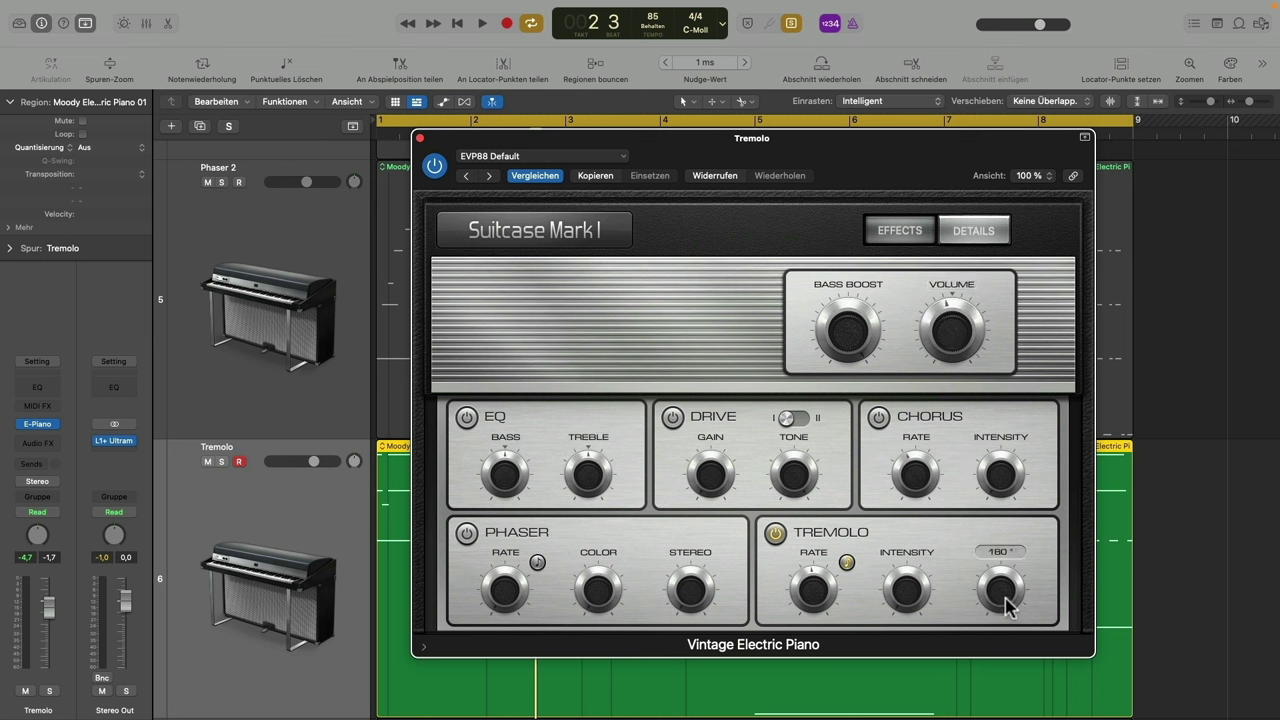
Play back the Tremolo track and raise the Tremolo Intensity from Off to 68%
mouse_move(968, 331)
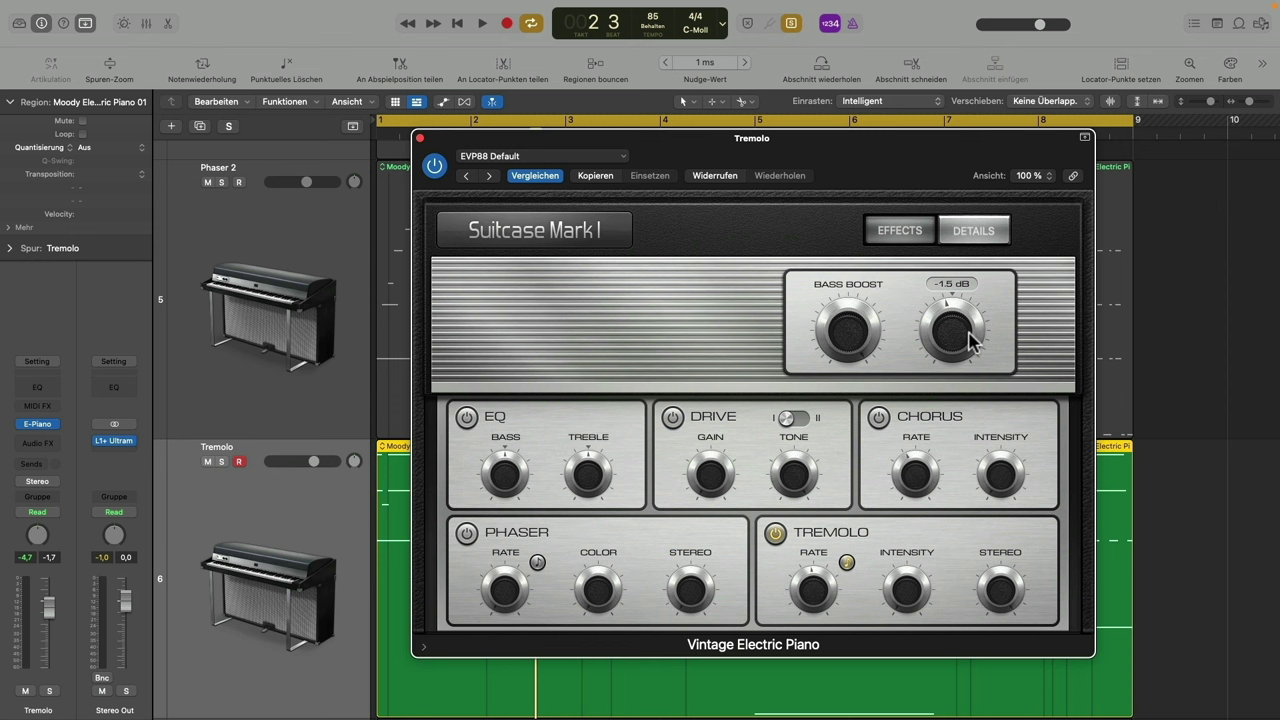
mouse_move(998, 590)
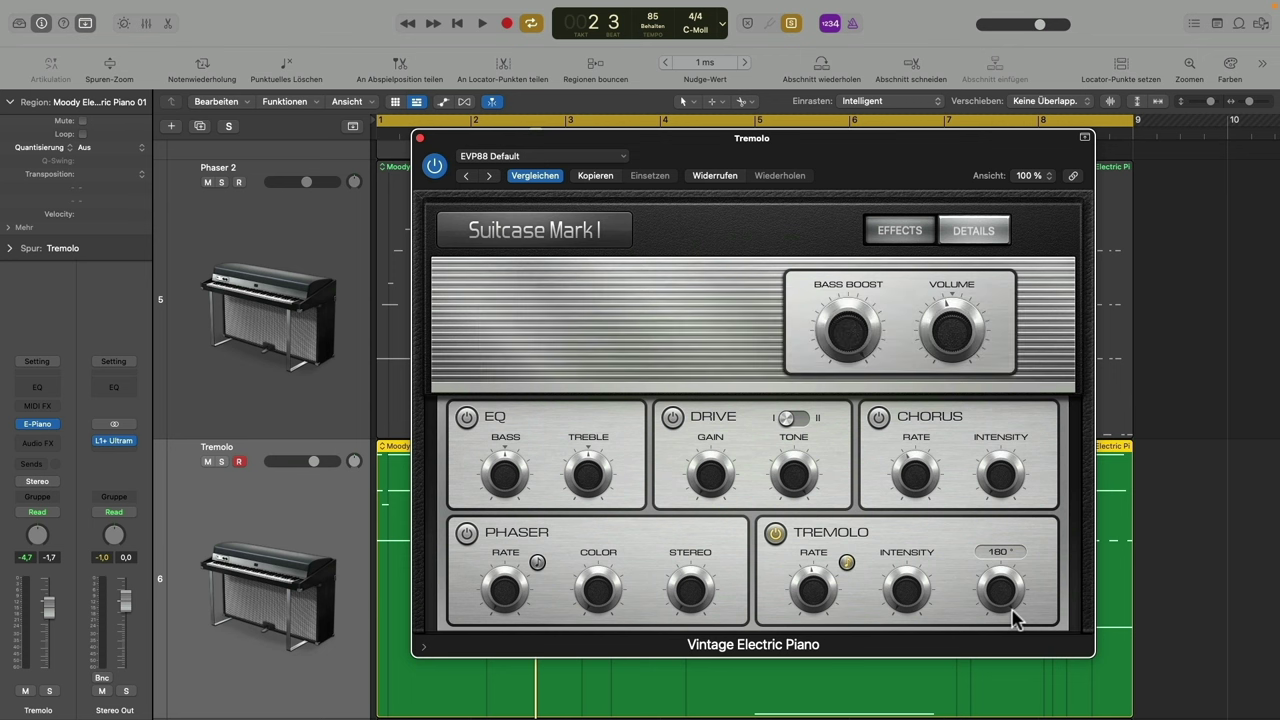
mouse_move(797, 592)
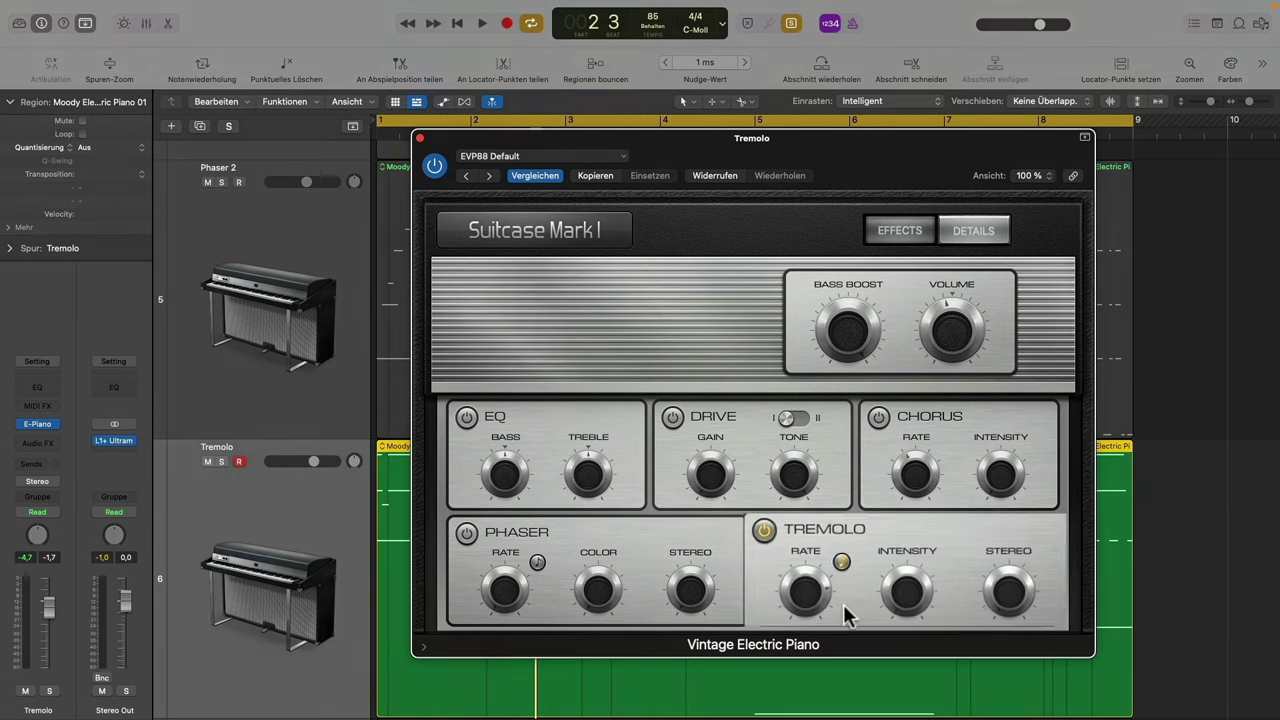
key(space)
mouse_move(793, 619)
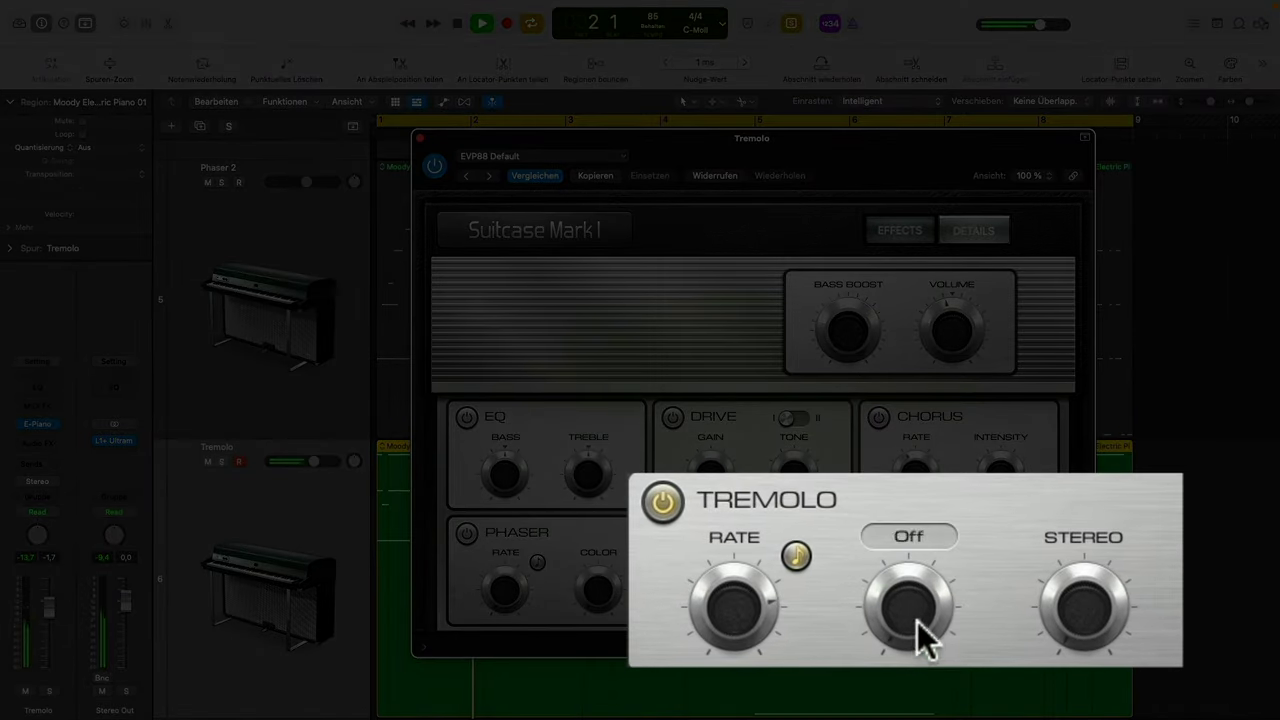
drag(920, 623, 877, 557)
drag(909, 634, 864, 600)
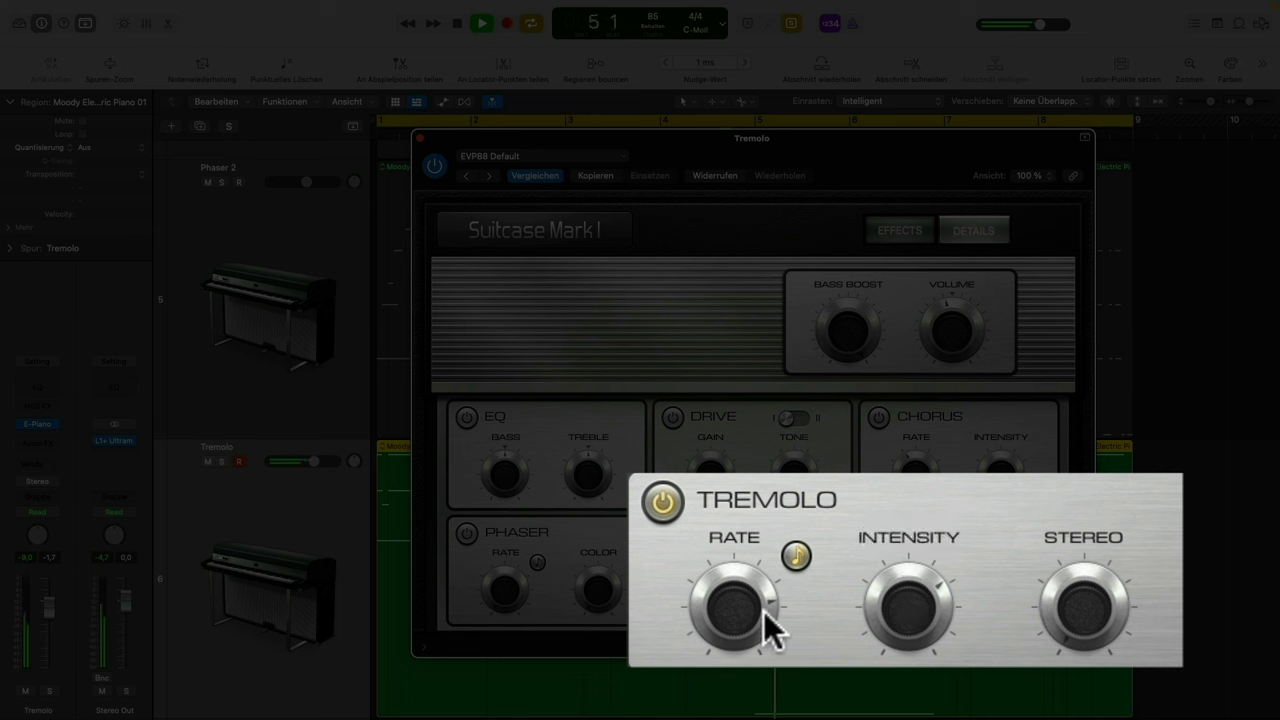
Raise the Tremolo's Stereo value beyond 110°, slow its synced Rate and restart playback from the beginning
drag(766, 614, 970, 642)
click(1082, 628)
drag(1077, 611, 1047, 462)
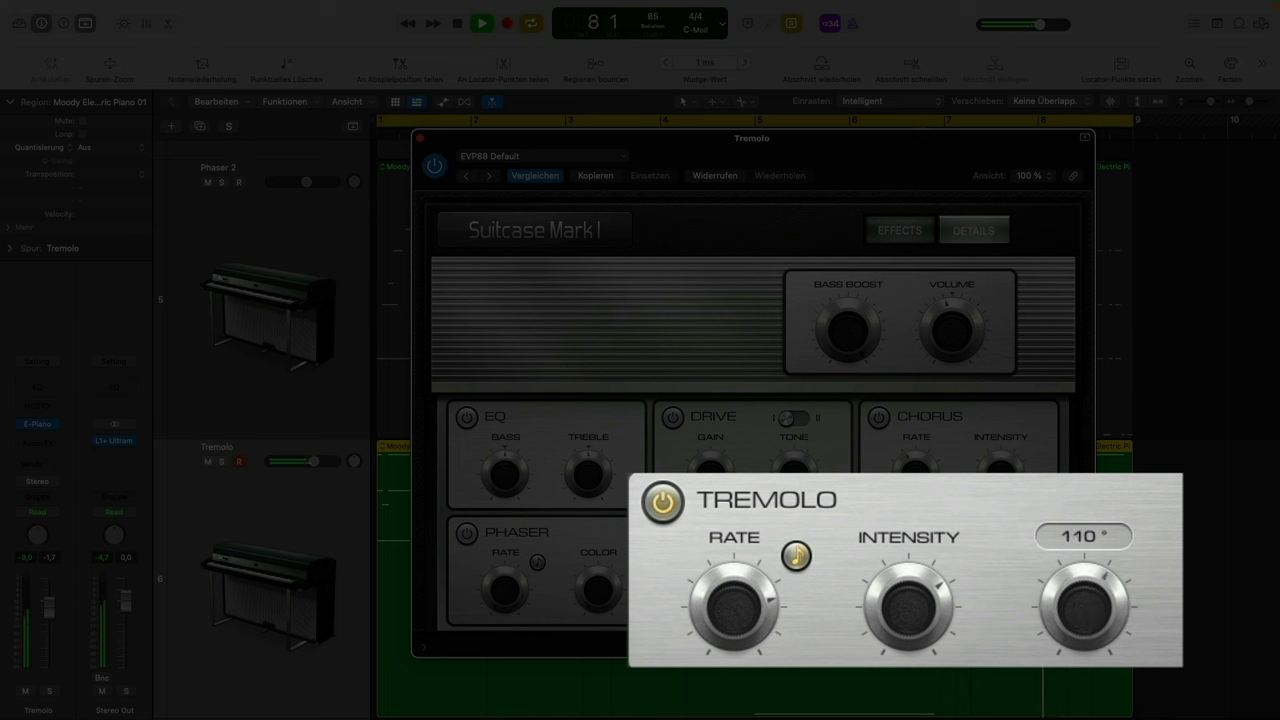
mouse_move(1088, 612)
mouse_down()
mouse_move(1094, 623)
mouse_move(1088, 598)
mouse_up()
drag(757, 614, 725, 641)
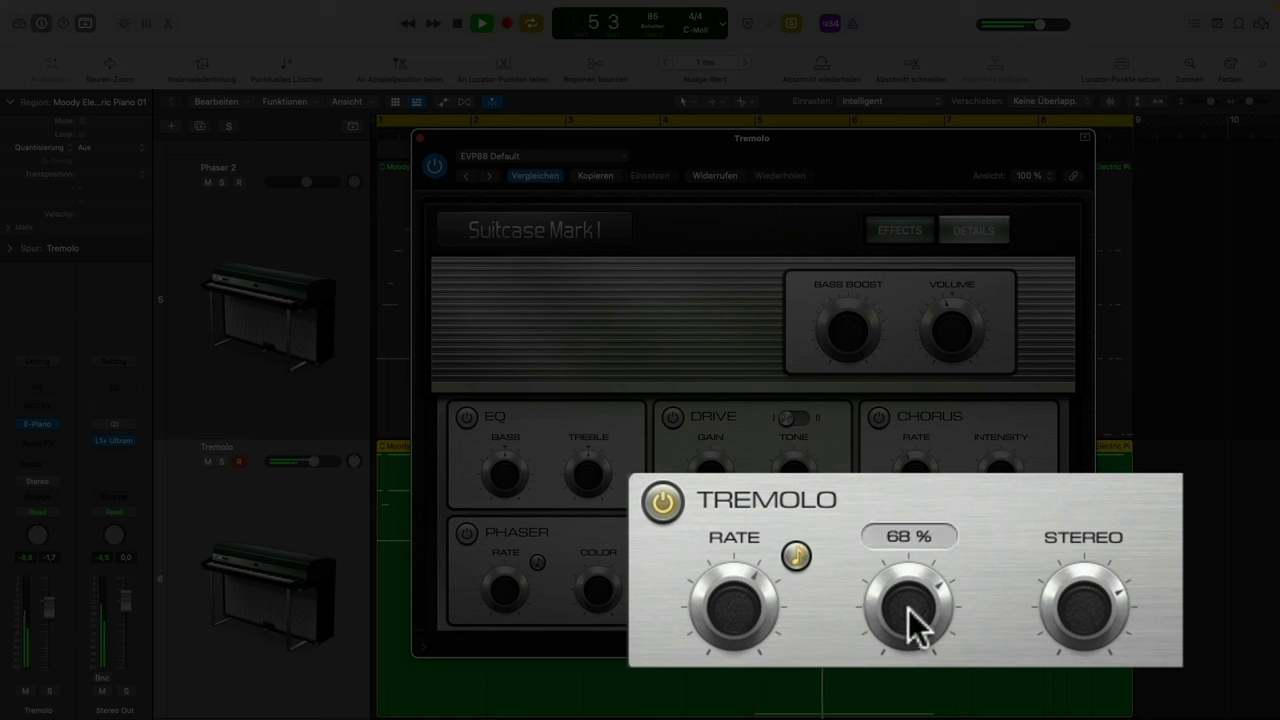
key(space)
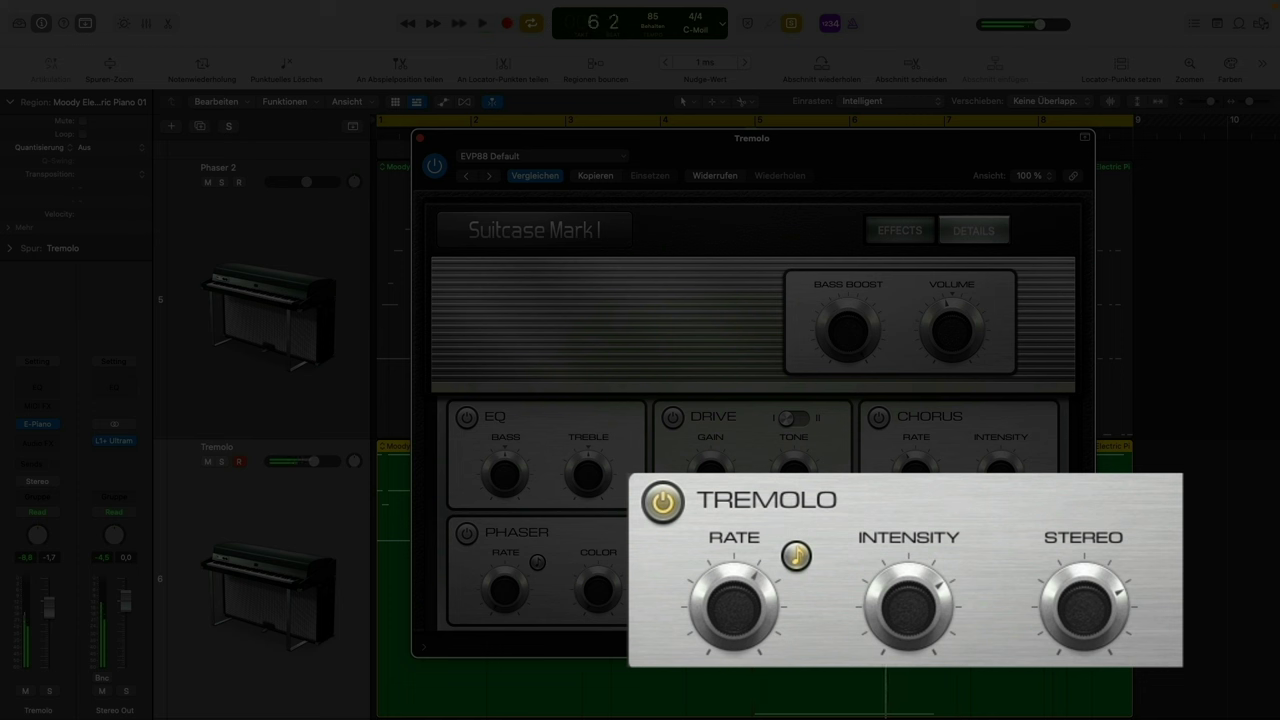
key(Return)
key(space)
Set the Tremolo Intensity to 99%, its Stereo to maximum and its Rate to 1/8d, and compare the effect off and on
mouse_move(765, 615)
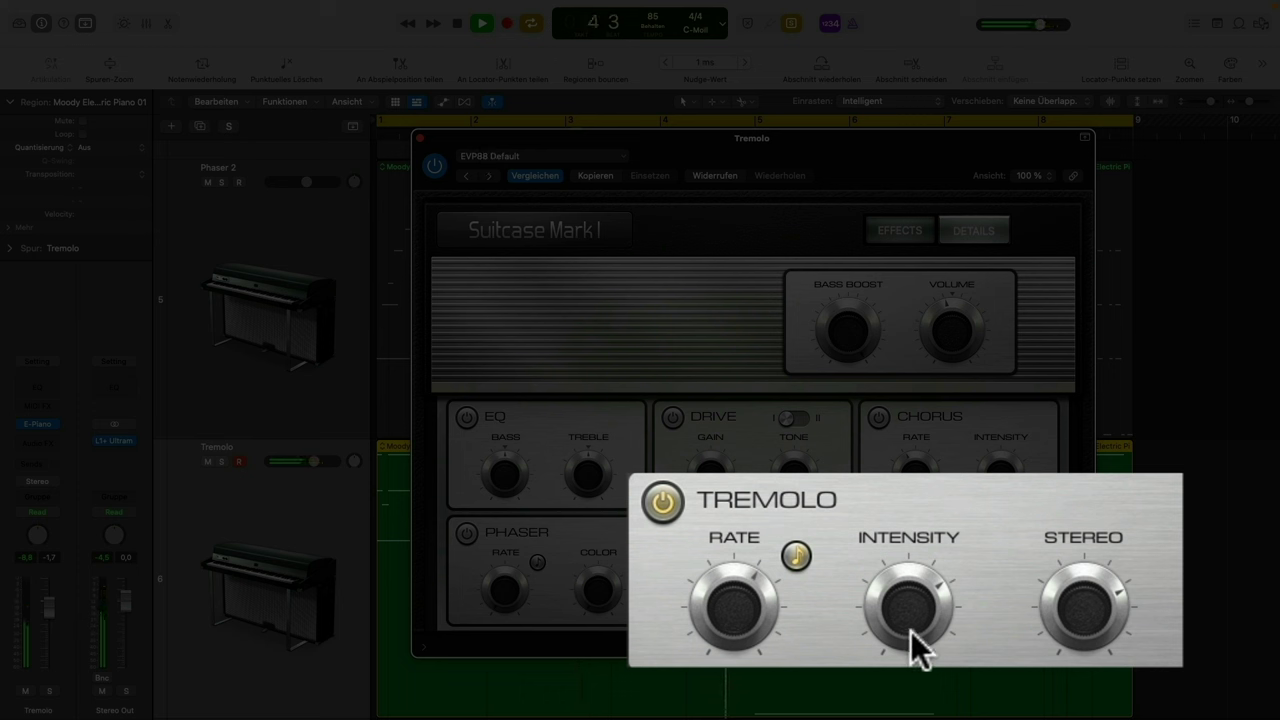
drag(915, 622, 904, 563)
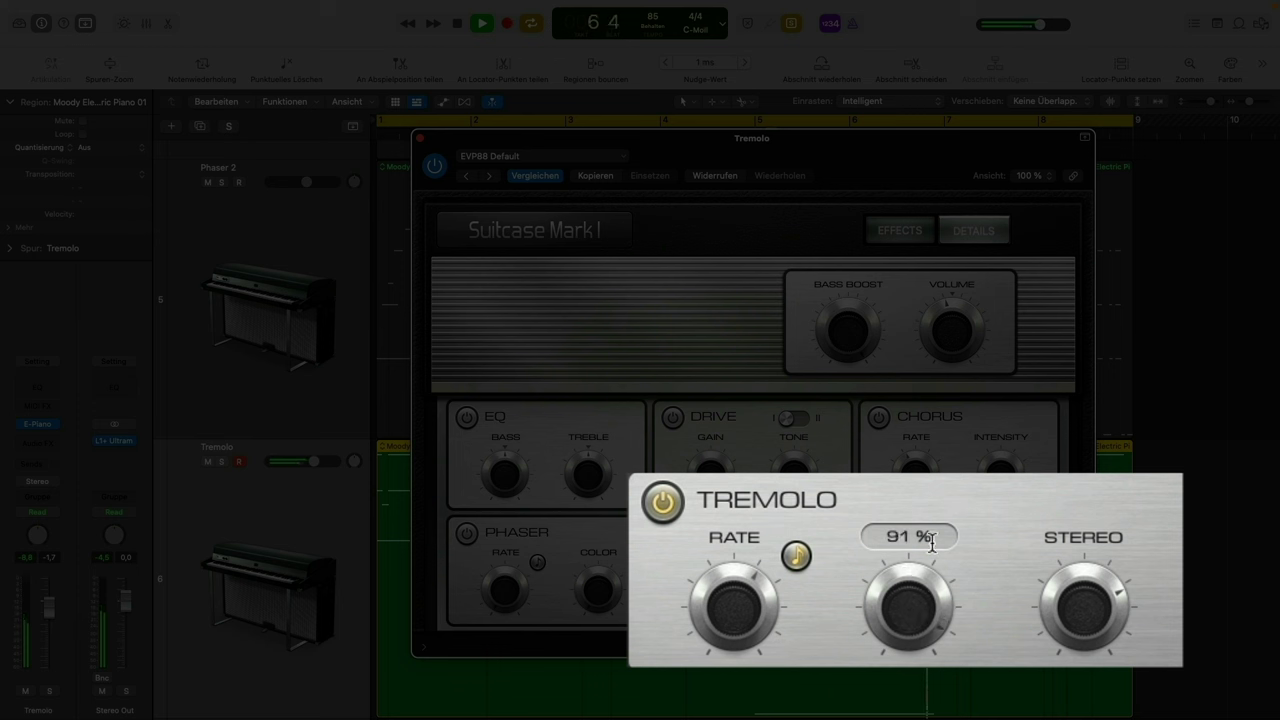
drag(904, 630, 903, 606)
drag(1079, 657, 1023, 517)
drag(738, 640, 735, 630)
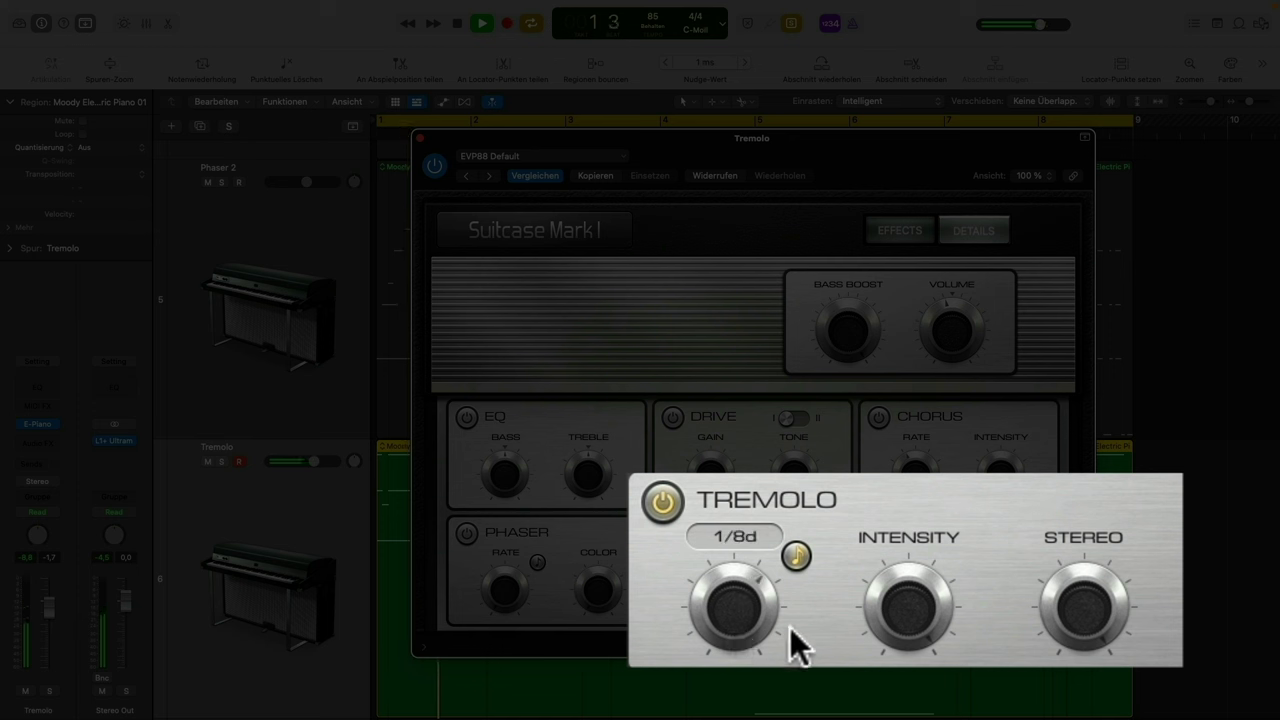
click(883, 637)
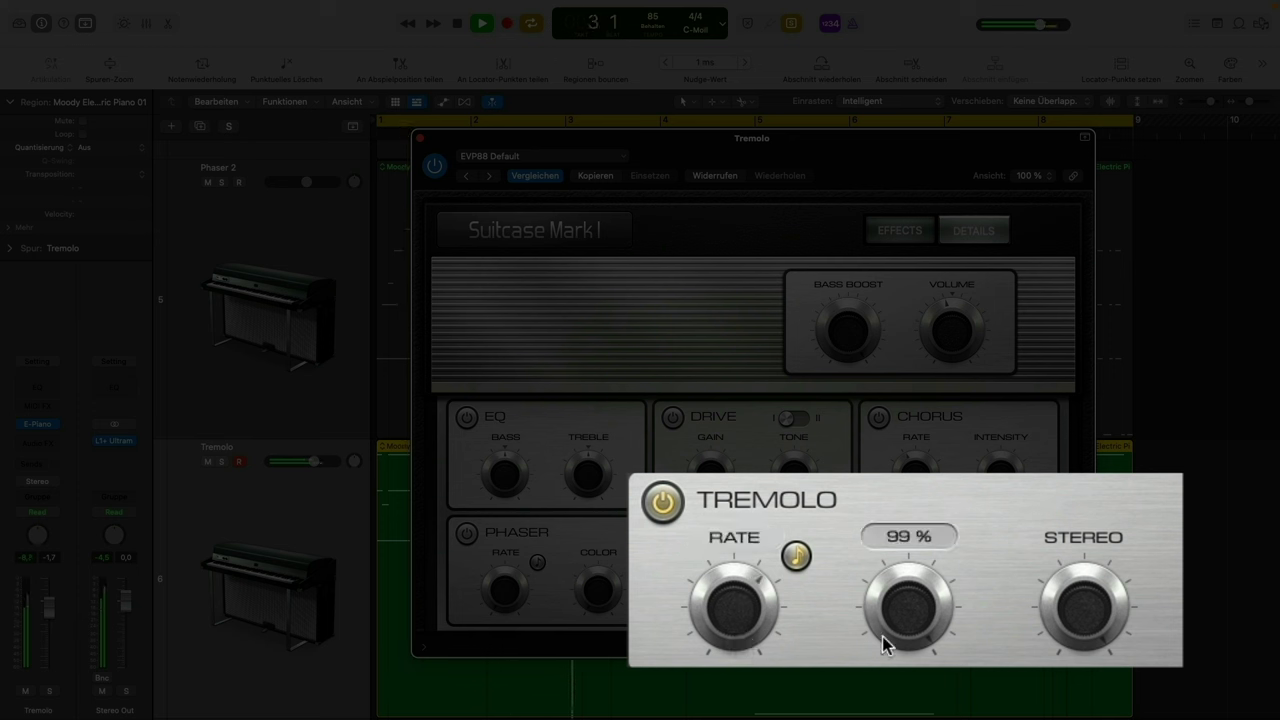
click(1093, 615)
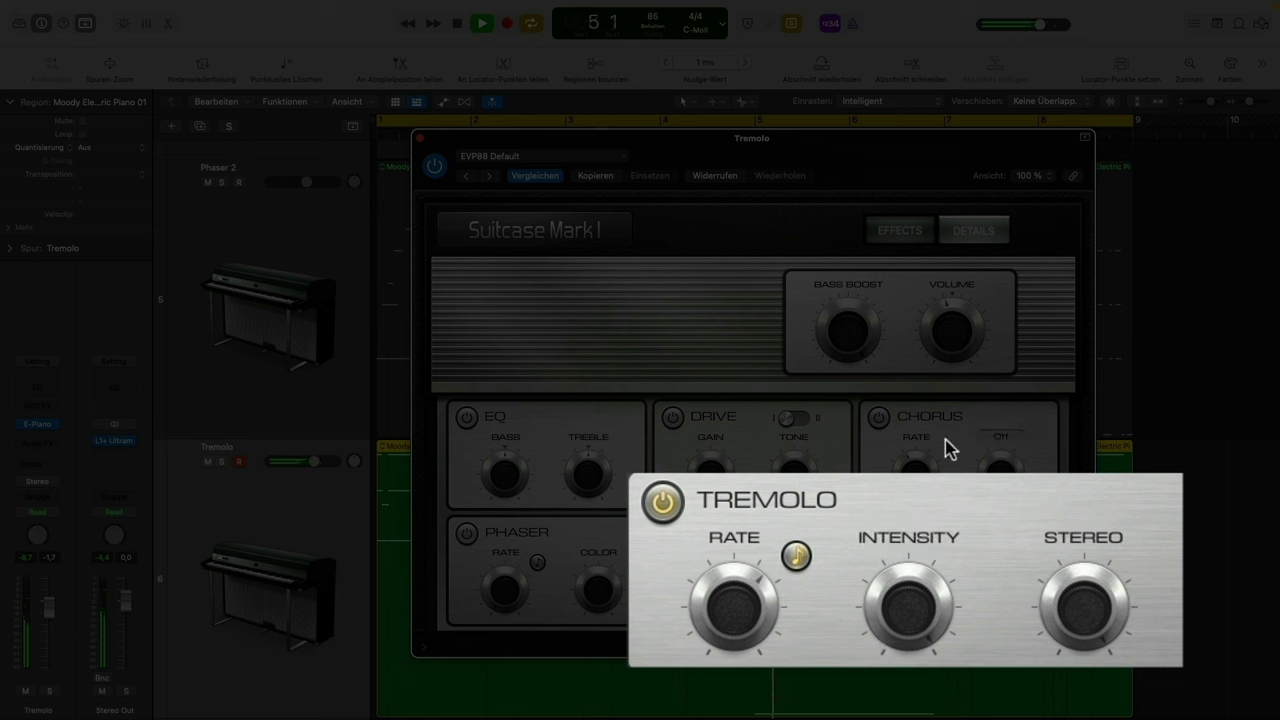
click(664, 504)
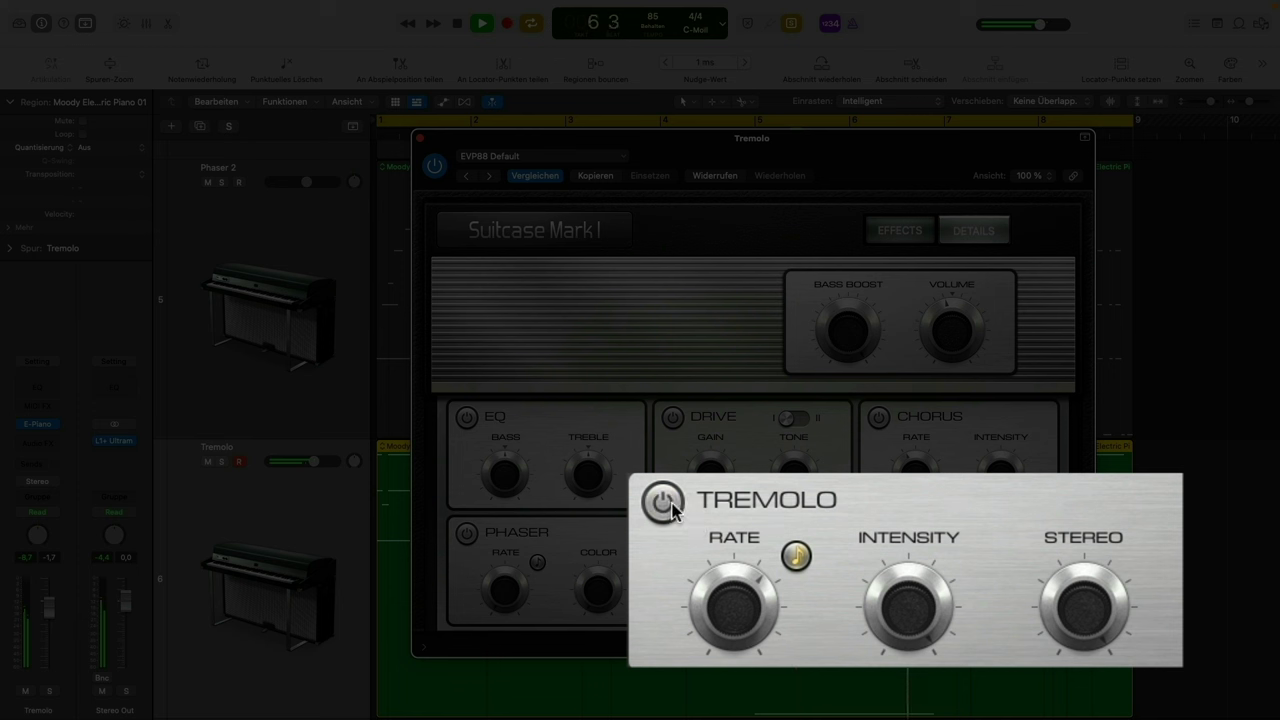
click(664, 504)
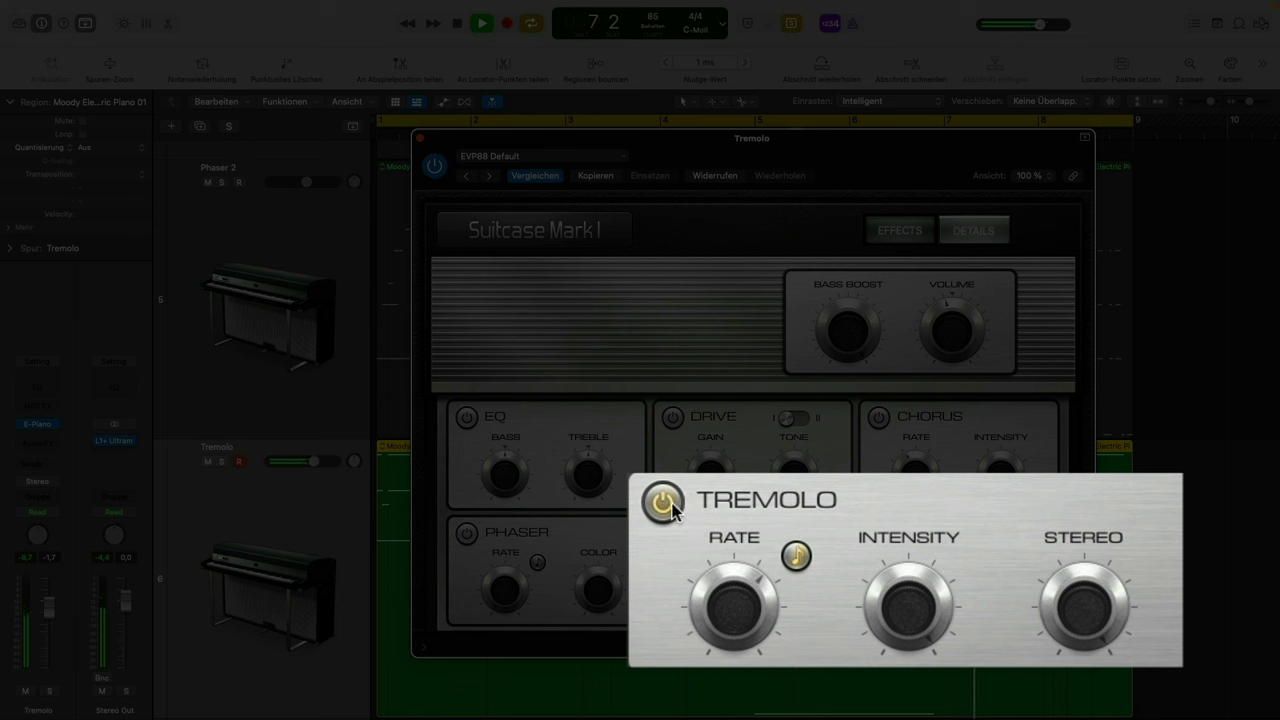
Reduce the Tremolo's Stereo value, set its Rate to 1/8 and lower its Intensity slightly
mouse_move(1093, 606)
drag(1093, 606, 1077, 663)
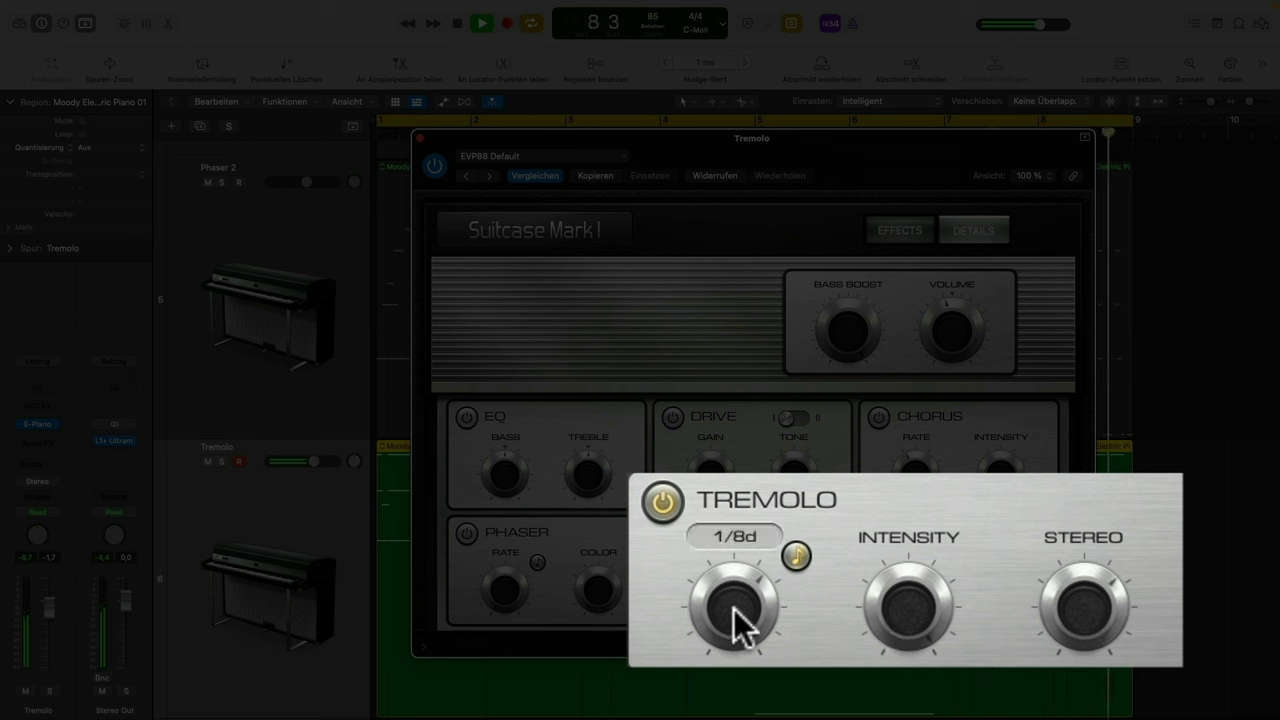
drag(737, 622, 738, 612)
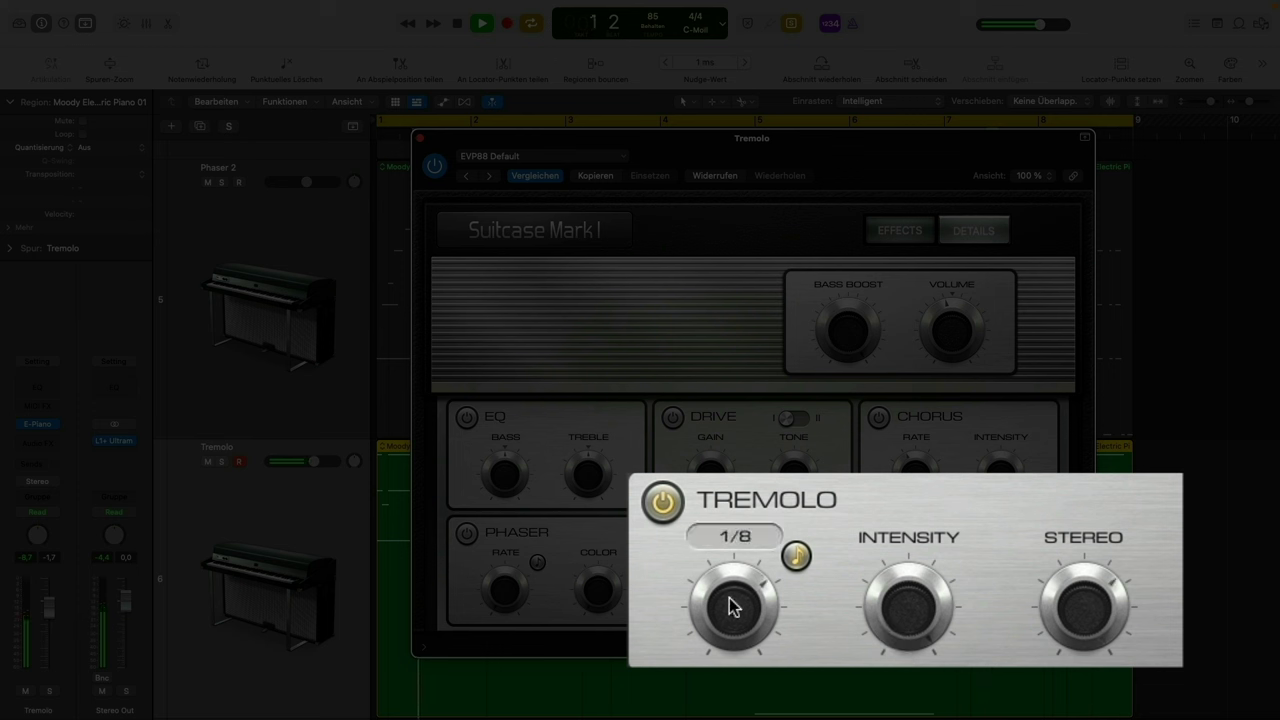
drag(871, 609, 909, 634)
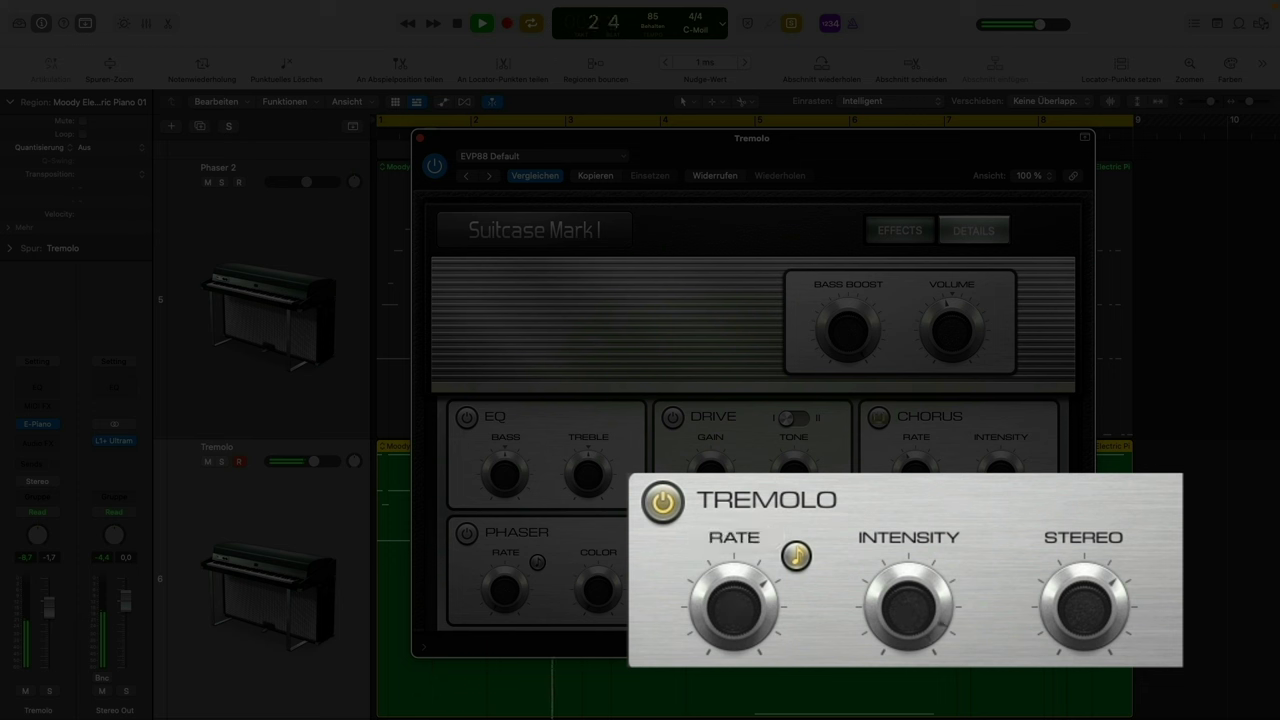
Switch on the Chorus alongside the Tremolo and set its Intensity to 42%
mouse_move(988, 473)
drag(990, 478, 990, 444)
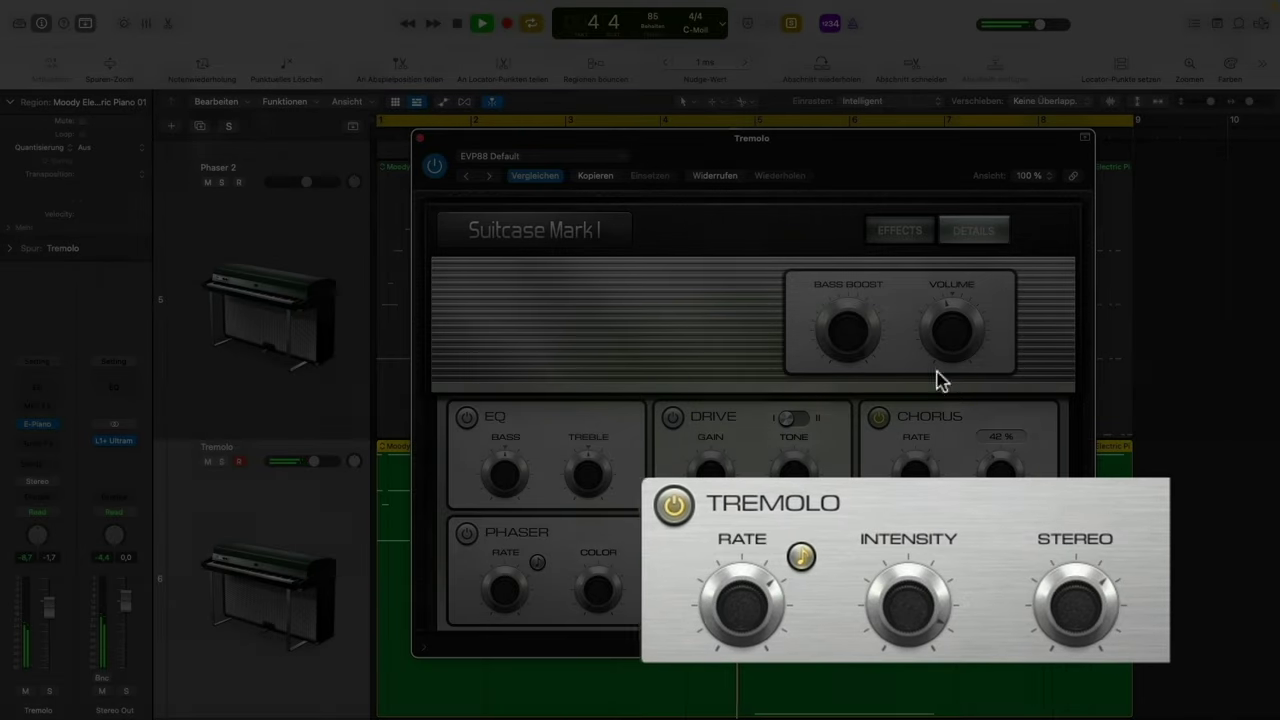
mouse_move(856, 347)
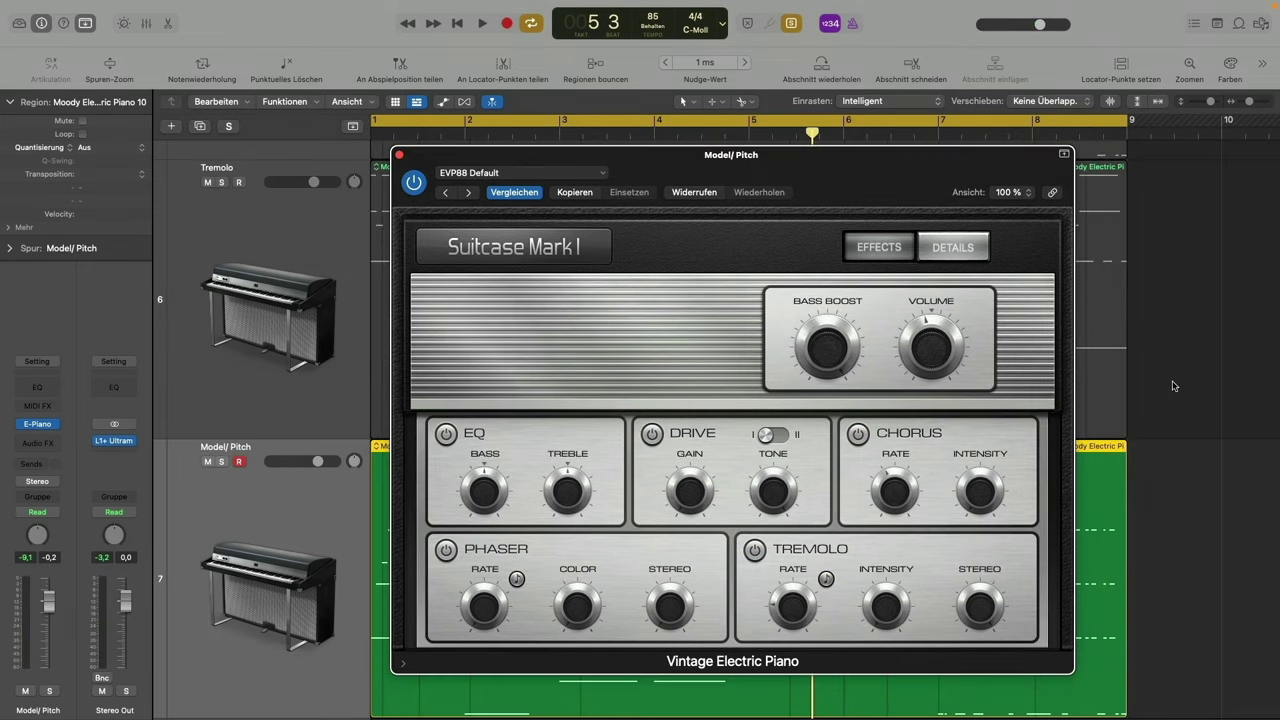
Show the piano's detail parameters on the Model/ Pitch track and try several Voices settings, including 20
click(958, 252)
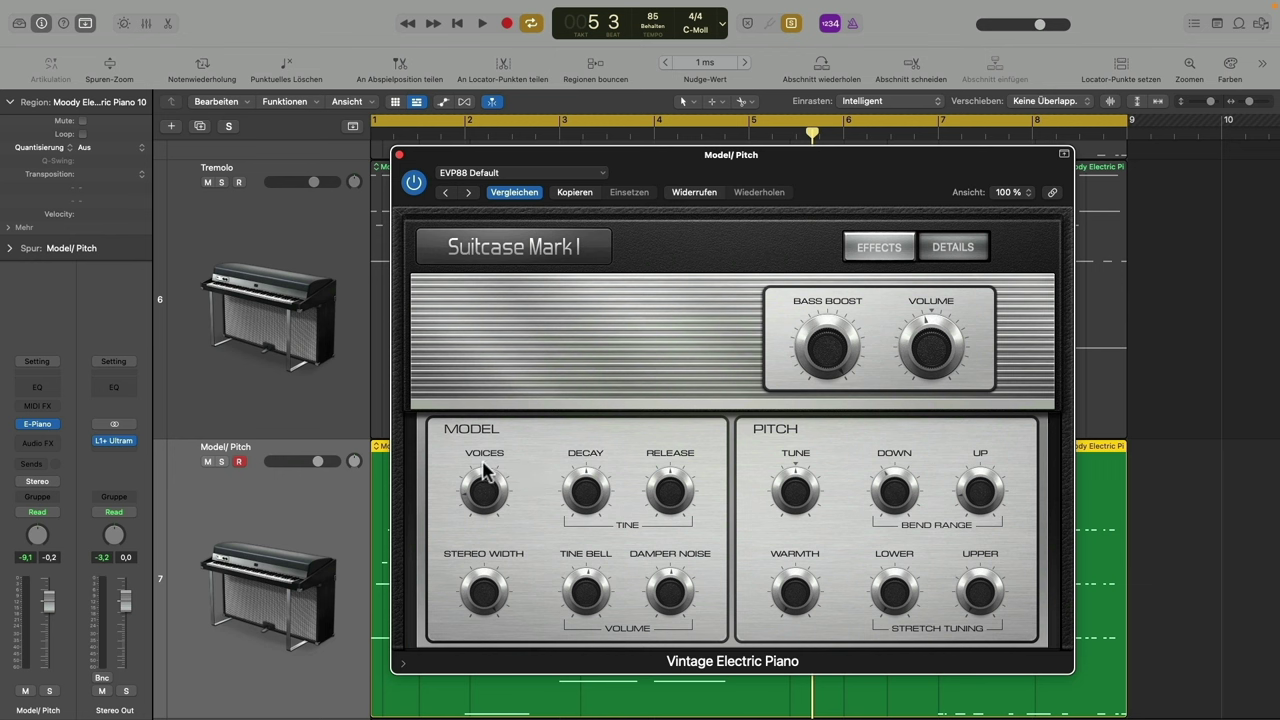
mouse_move(485, 497)
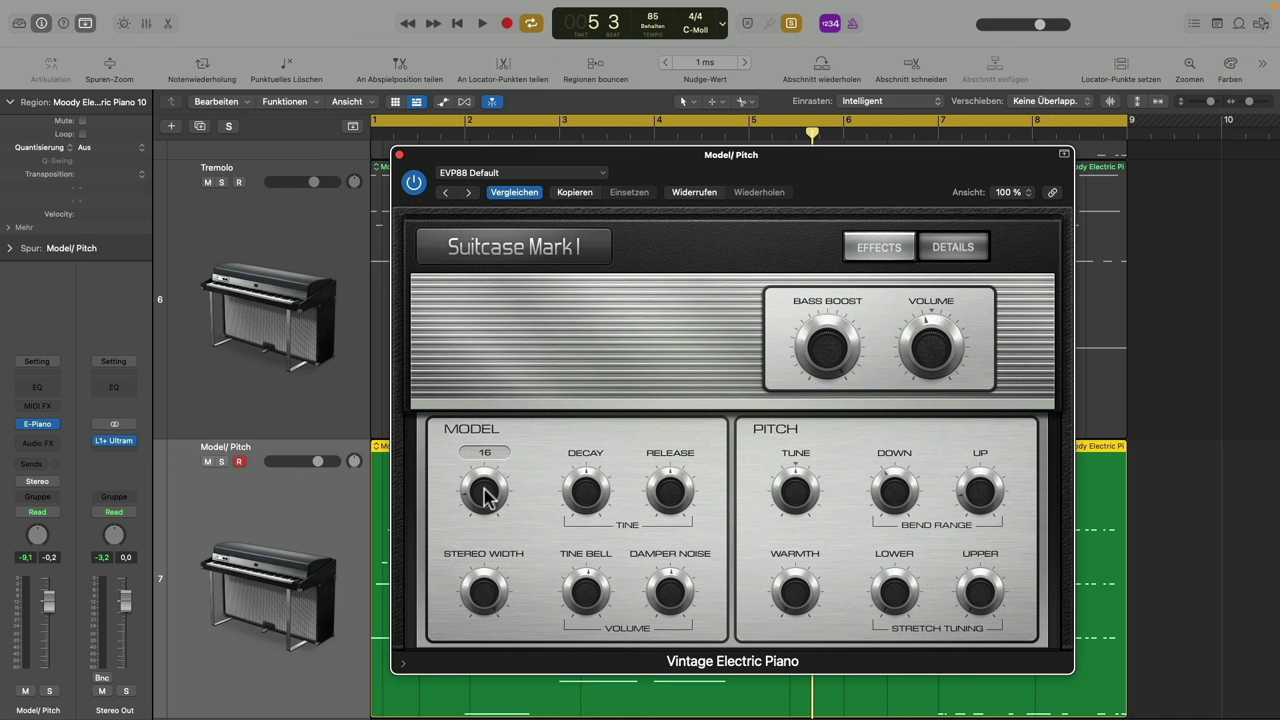
drag(484, 497, 462, 481)
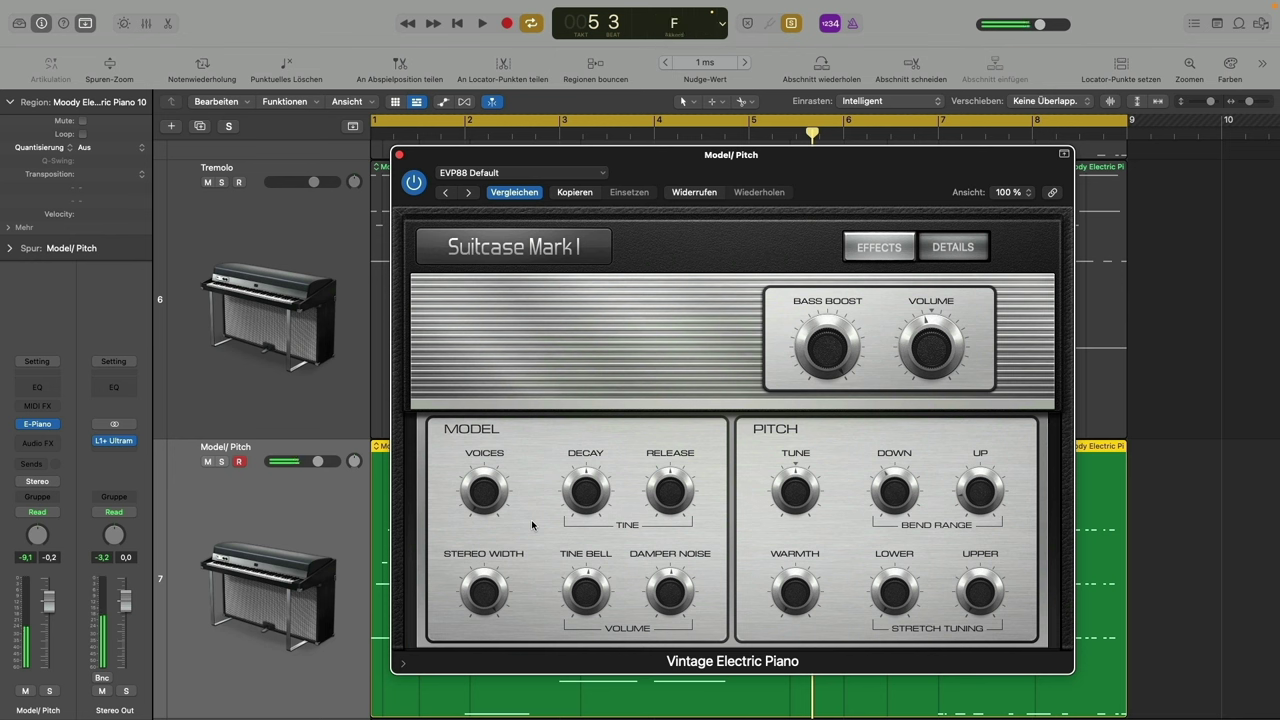
mouse_move(462, 476)
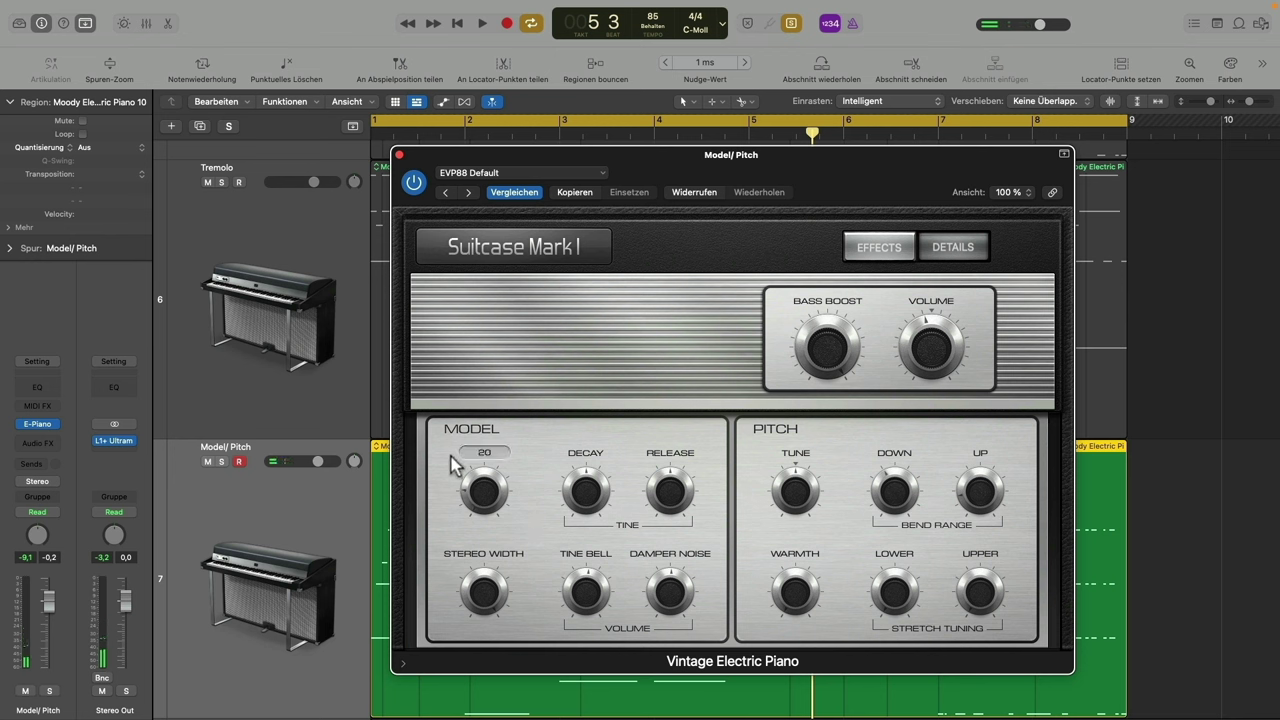
drag(450, 457, 448, 477)
drag(424, 444, 475, 494)
Try a different Tine Decay and extreme Tine Release values of 10% and 1000%
mouse_move(593, 489)
mouse_move(668, 492)
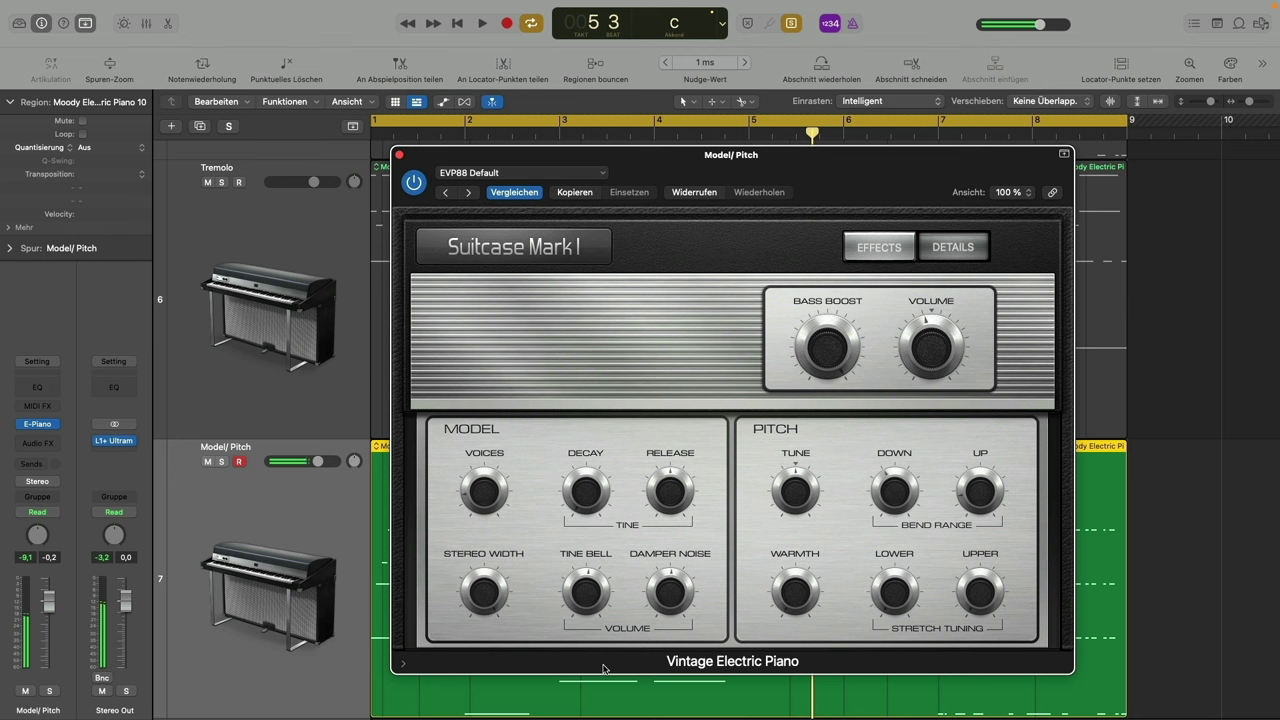
drag(586, 491, 539, 431)
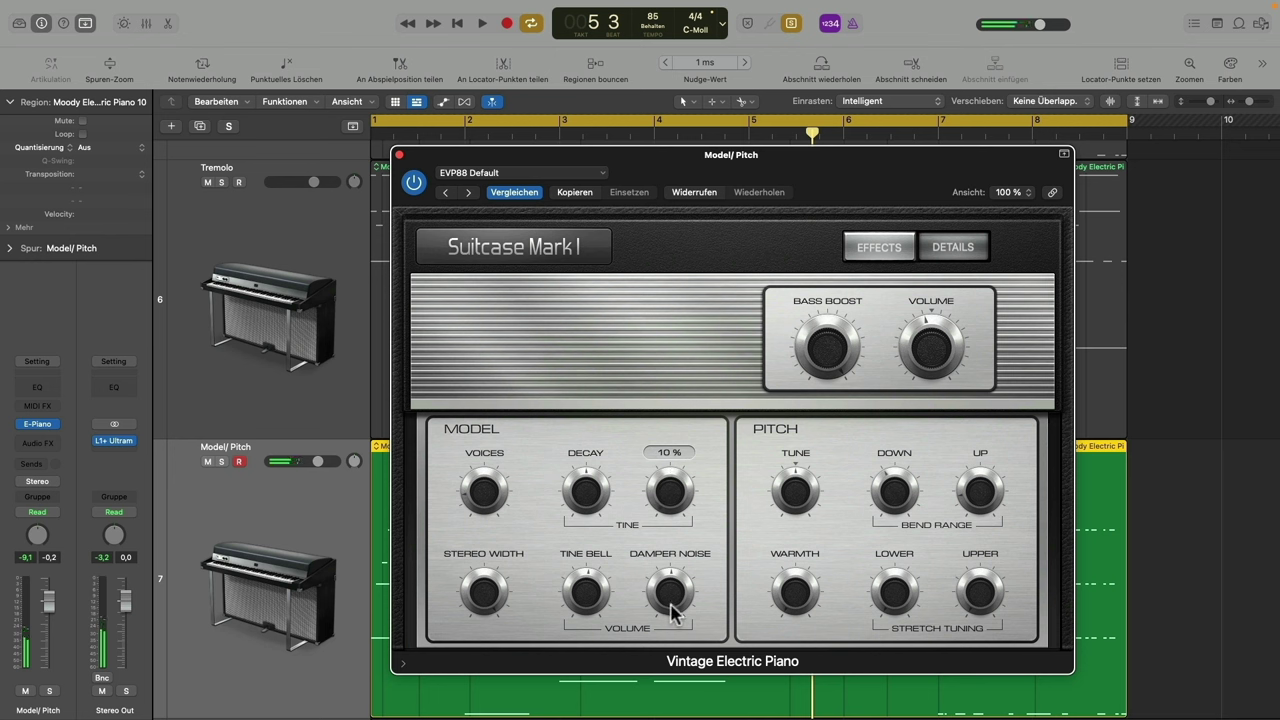
mouse_move(669, 552)
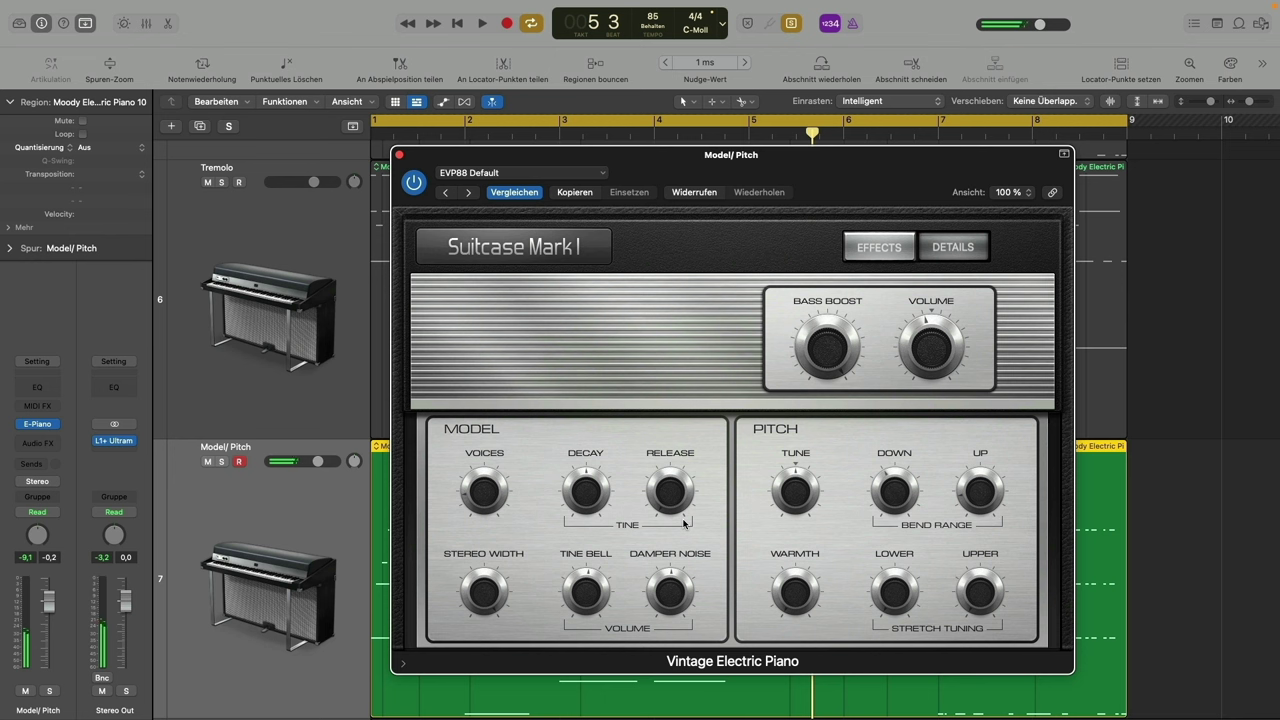
mouse_move(685, 522)
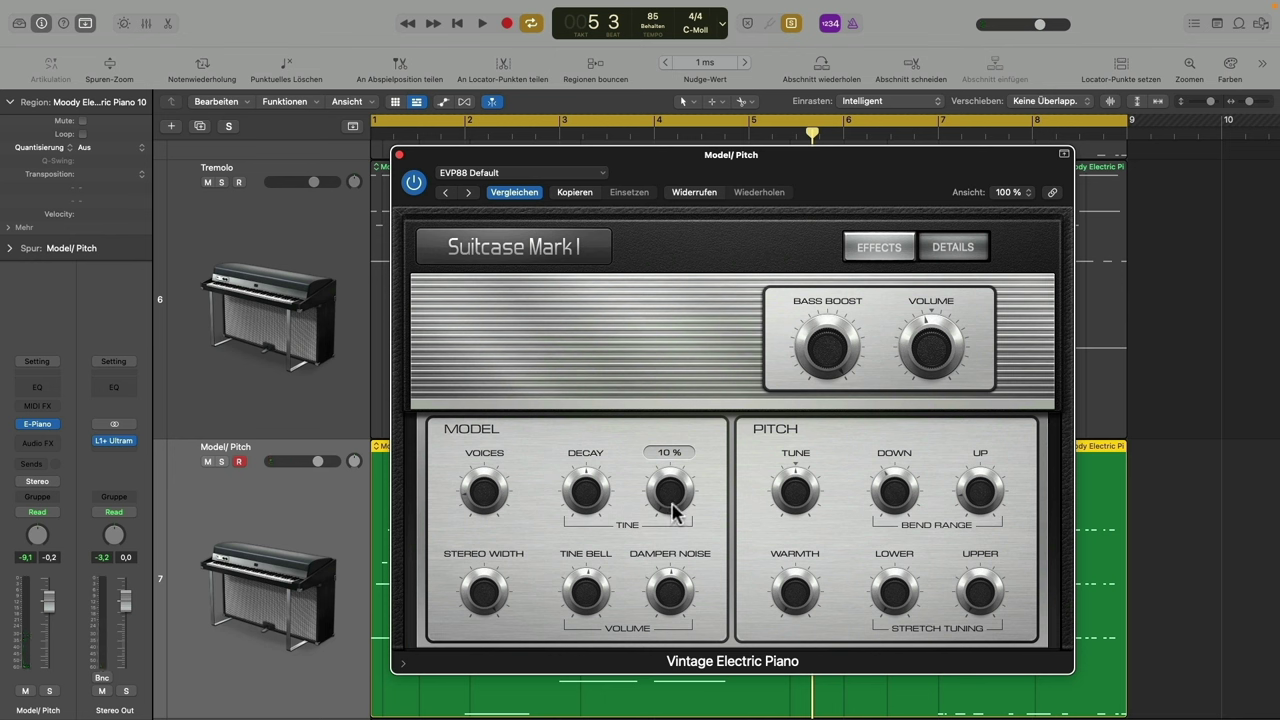
drag(672, 508, 648, 342)
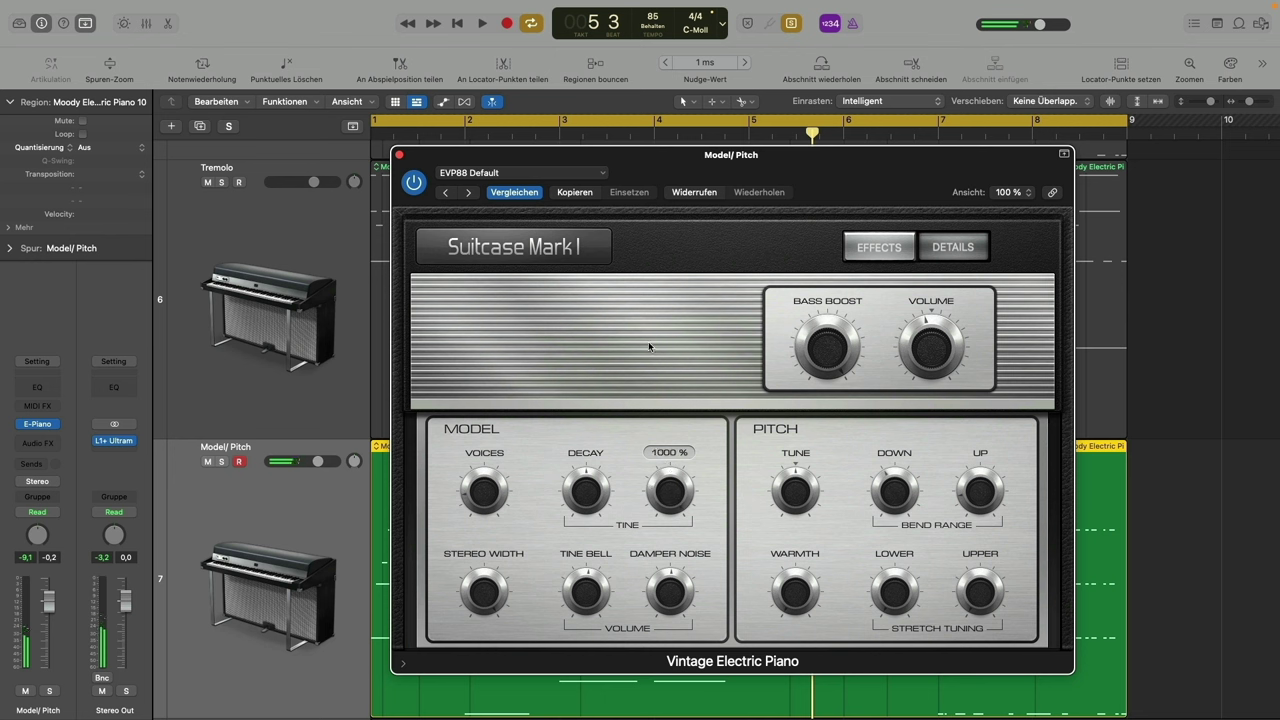
Turn the Model section's Stereo Width down and back up to compare narrow and wide sound
mouse_move(481, 602)
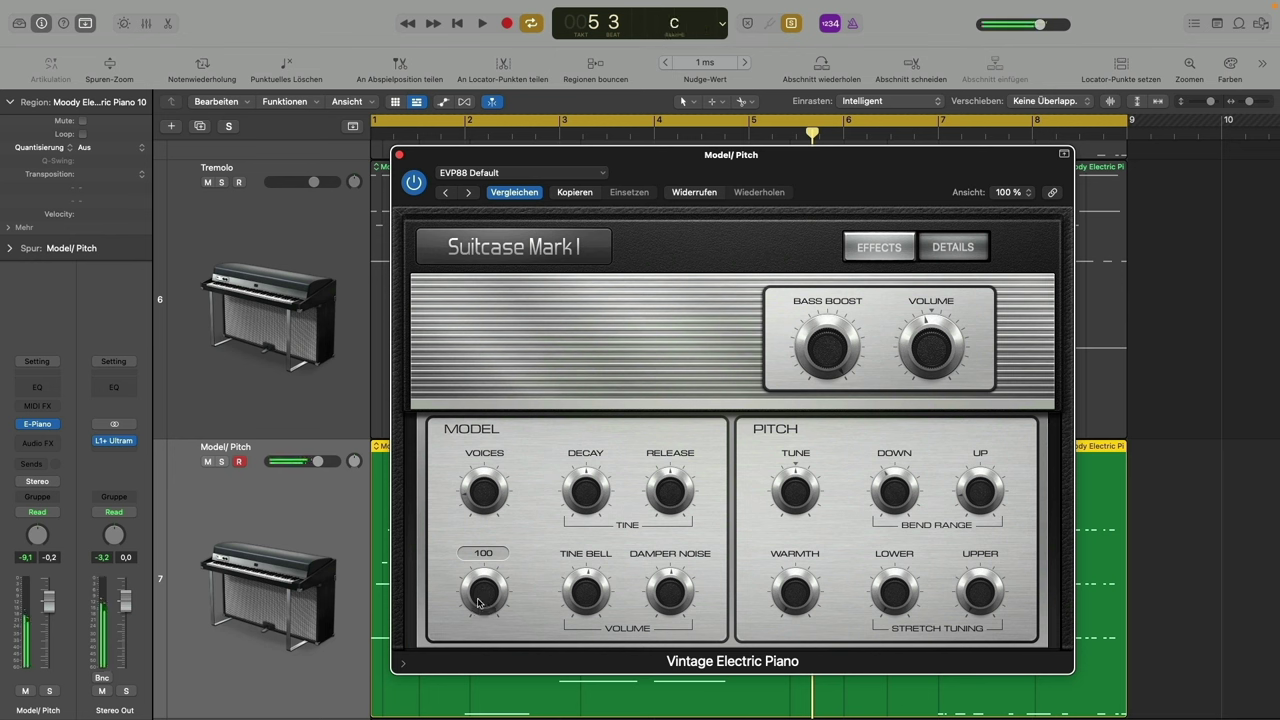
drag(478, 602, 503, 708)
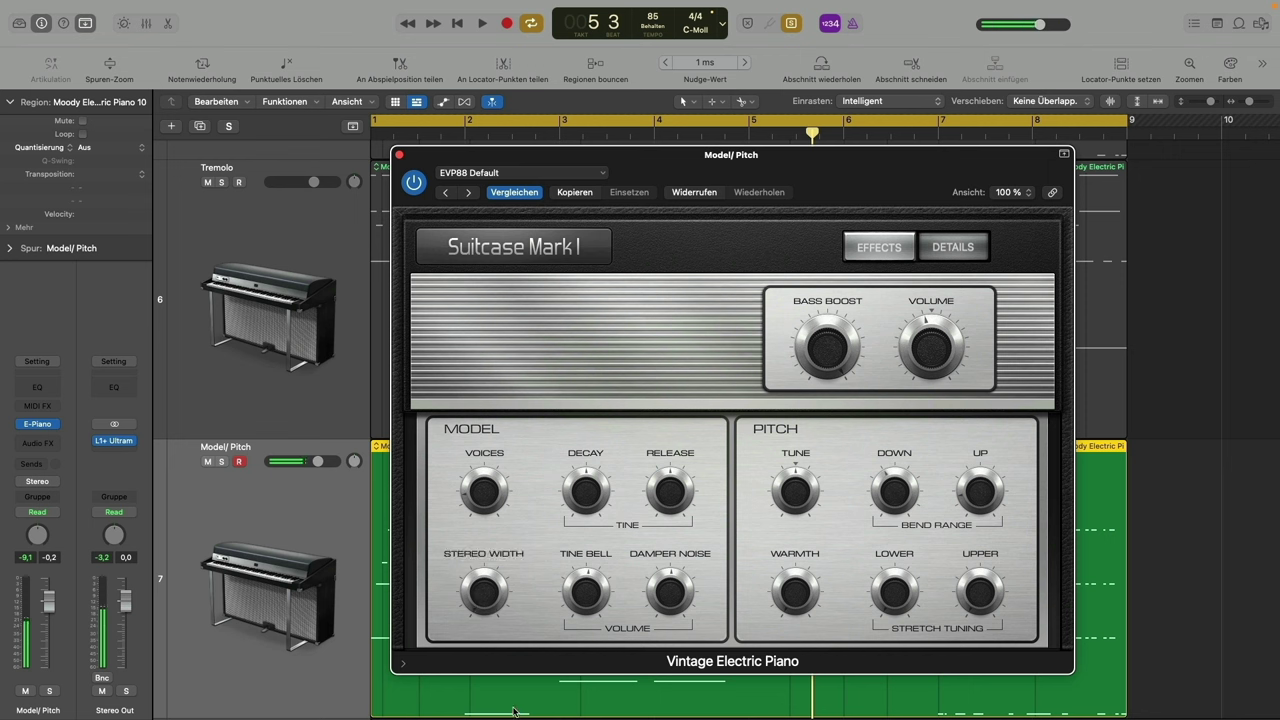
drag(472, 594, 449, 440)
Try Tine Bell volumes up to 10.00 and set the Damper Noise volume to 0.90
drag(588, 598, 611, 659)
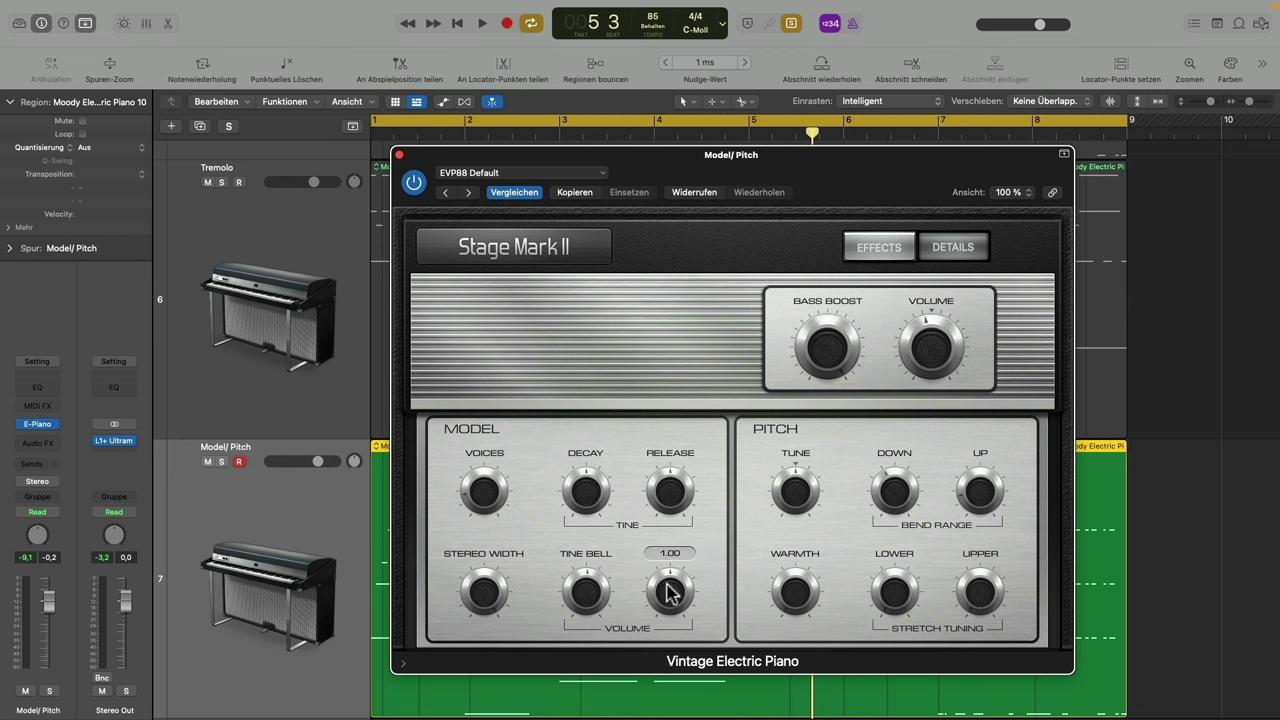
drag(680, 610, 649, 526)
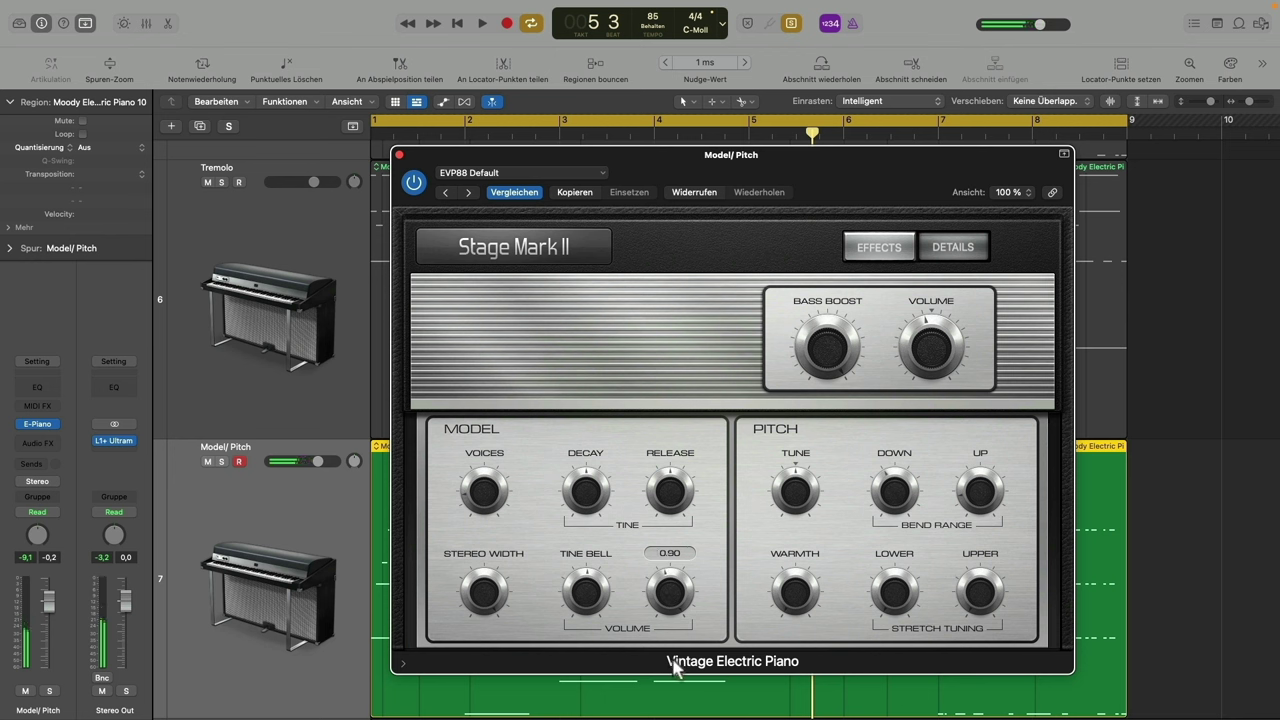
mouse_move(592, 601)
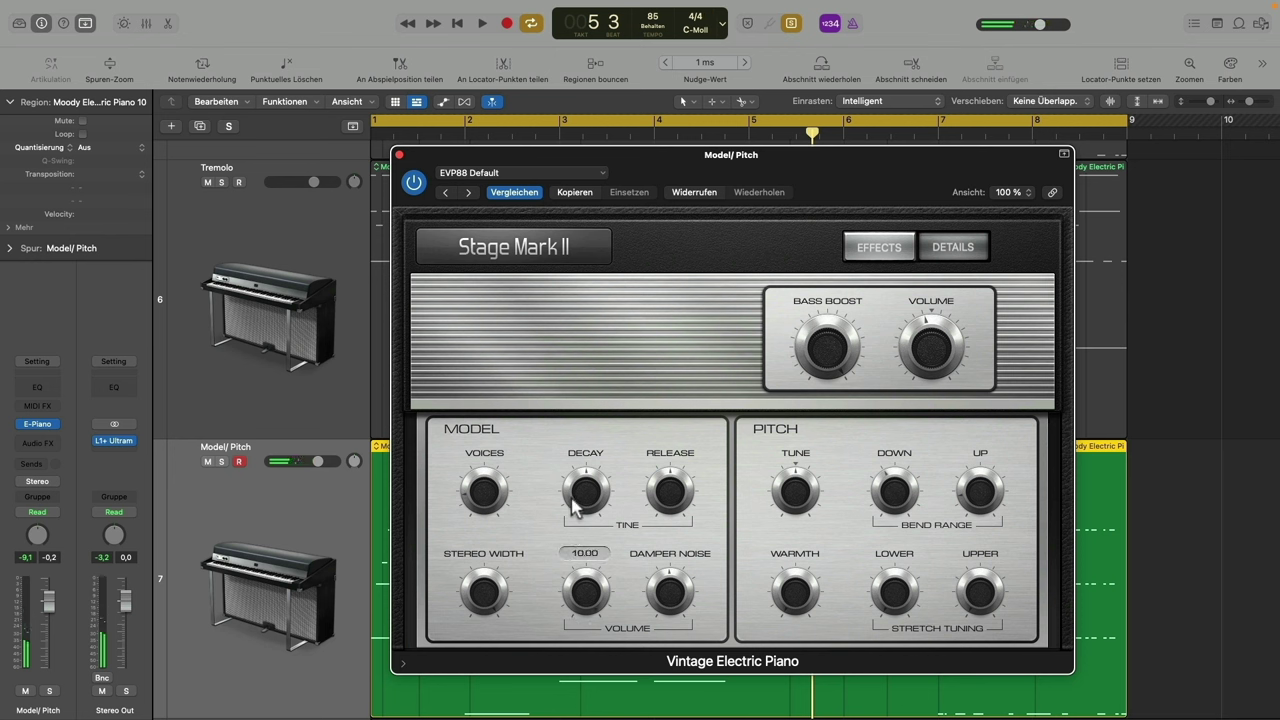
mouse_move(578, 500)
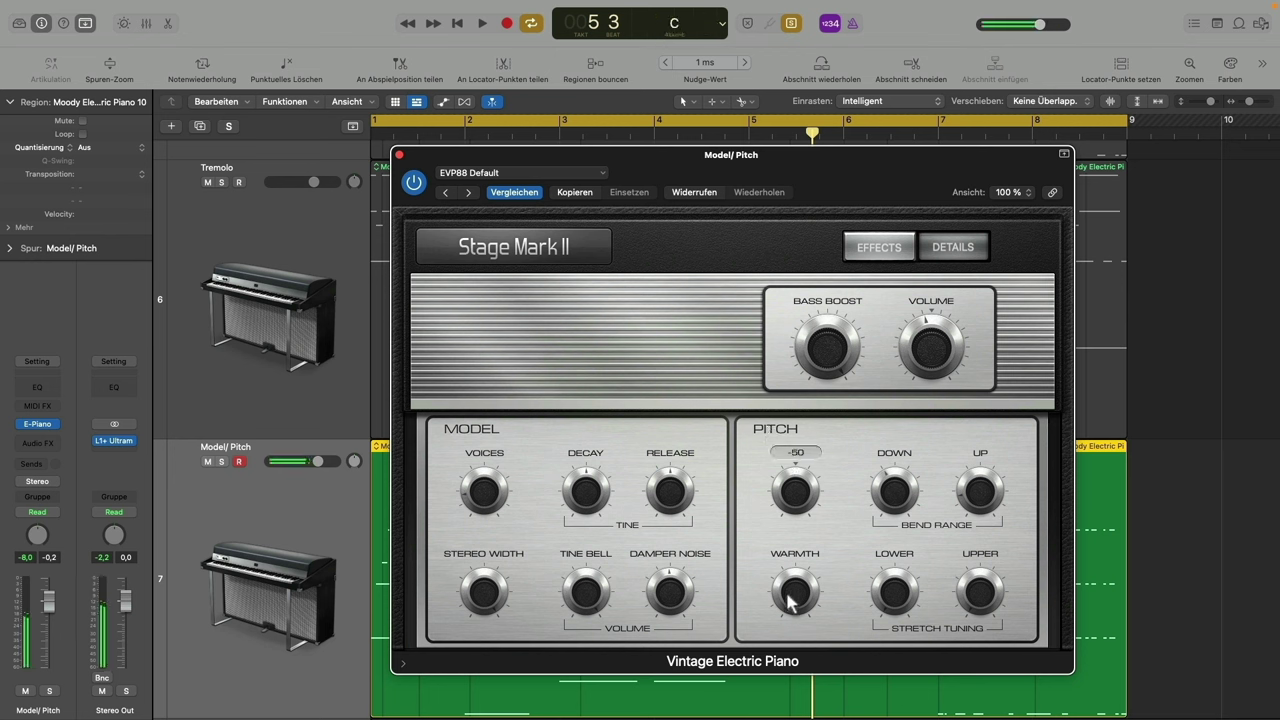
Reset the Tune setting, play the track and try detunings such as -32 along with different pitch Bend Range values
click(790, 505)
mouse_move(787, 480)
mouse_down()
mouse_move(788, 536)
mouse_move(797, 503)
mouse_up()
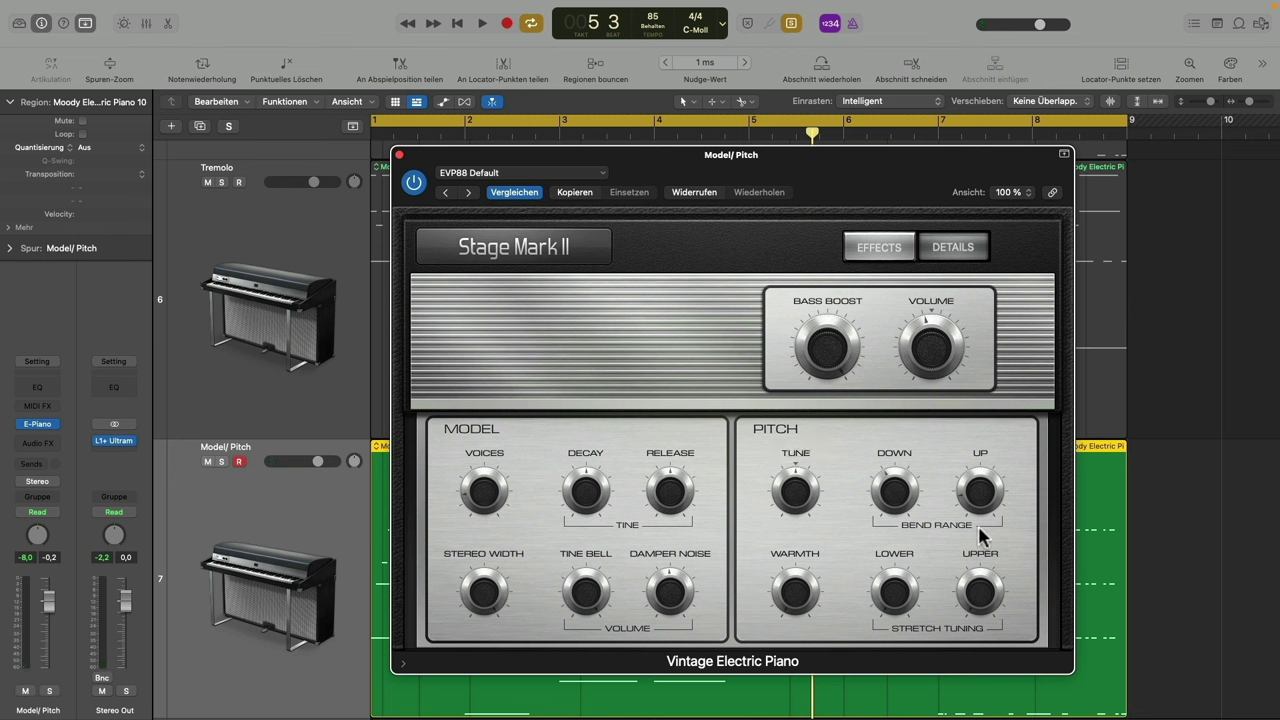
mouse_move(906, 488)
key(space)
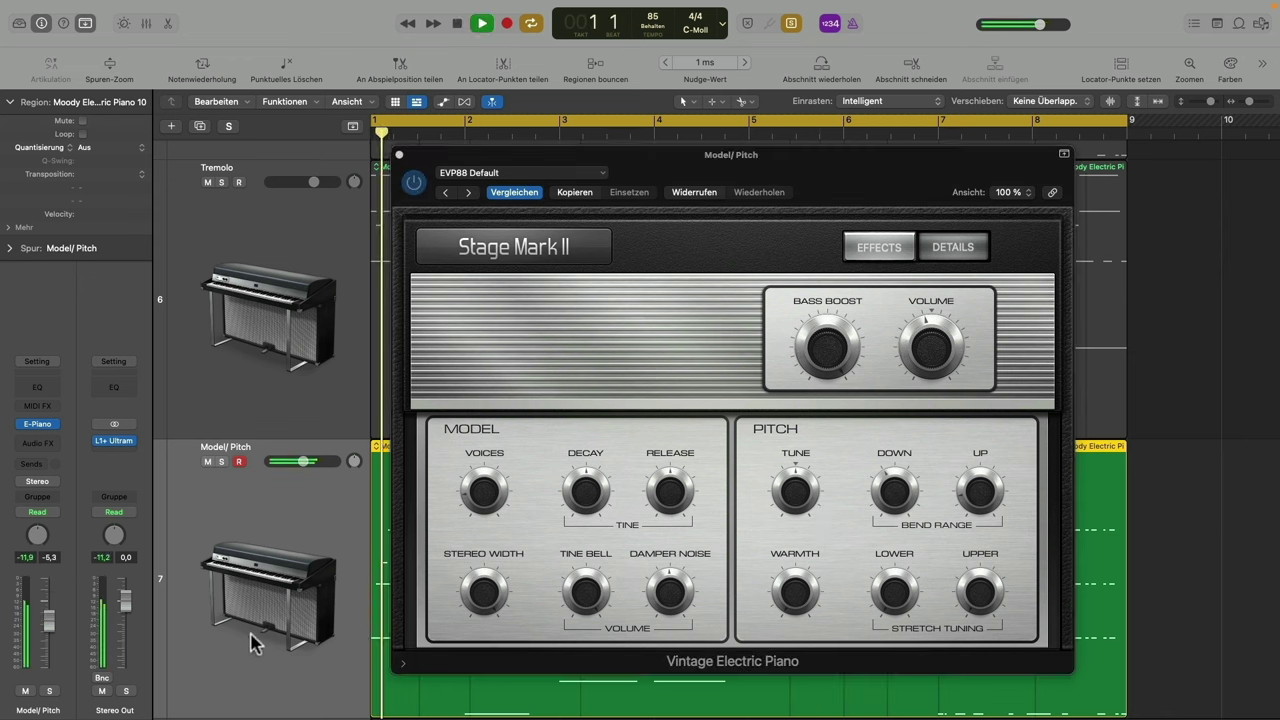
drag(793, 498, 777, 451)
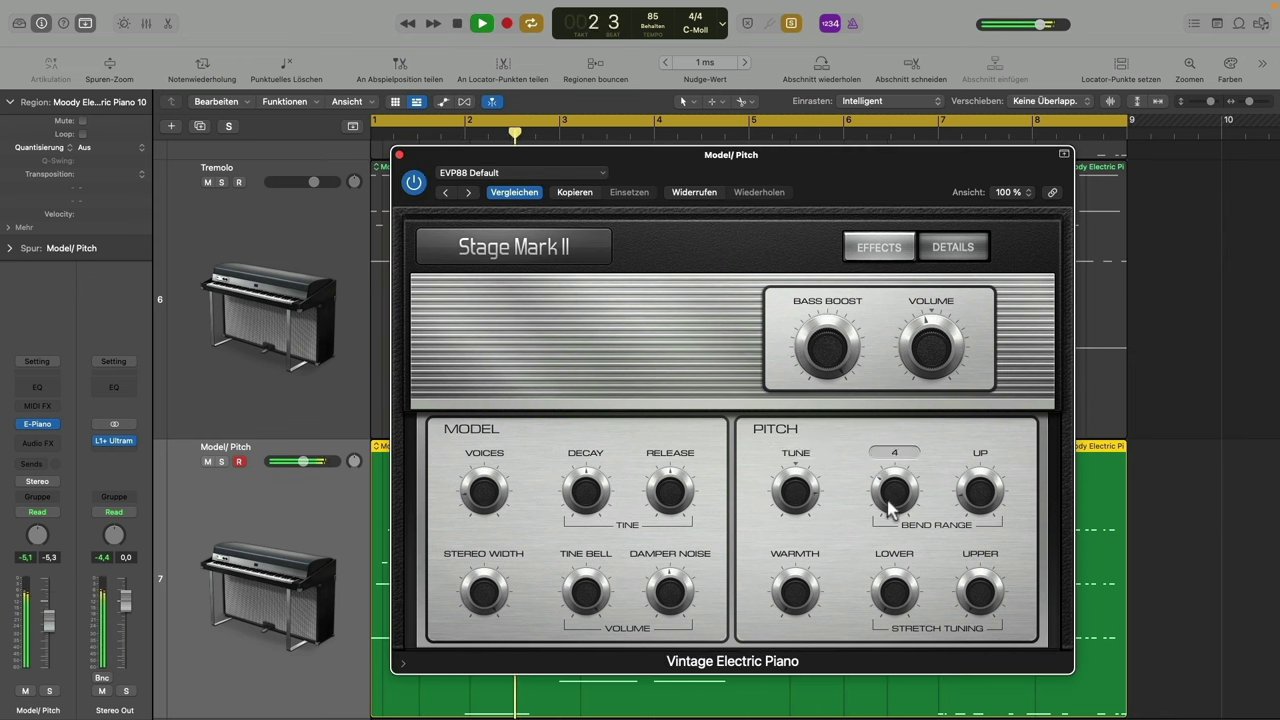
drag(953, 429, 941, 415)
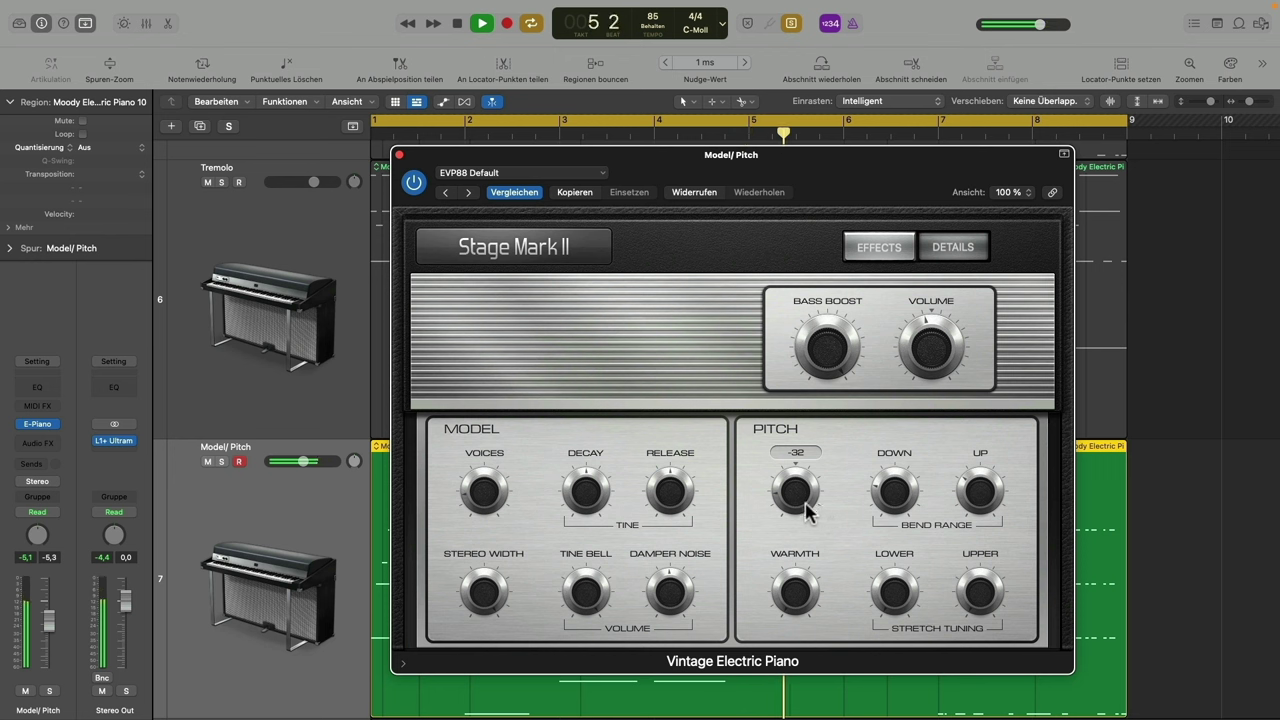
drag(797, 506, 794, 535)
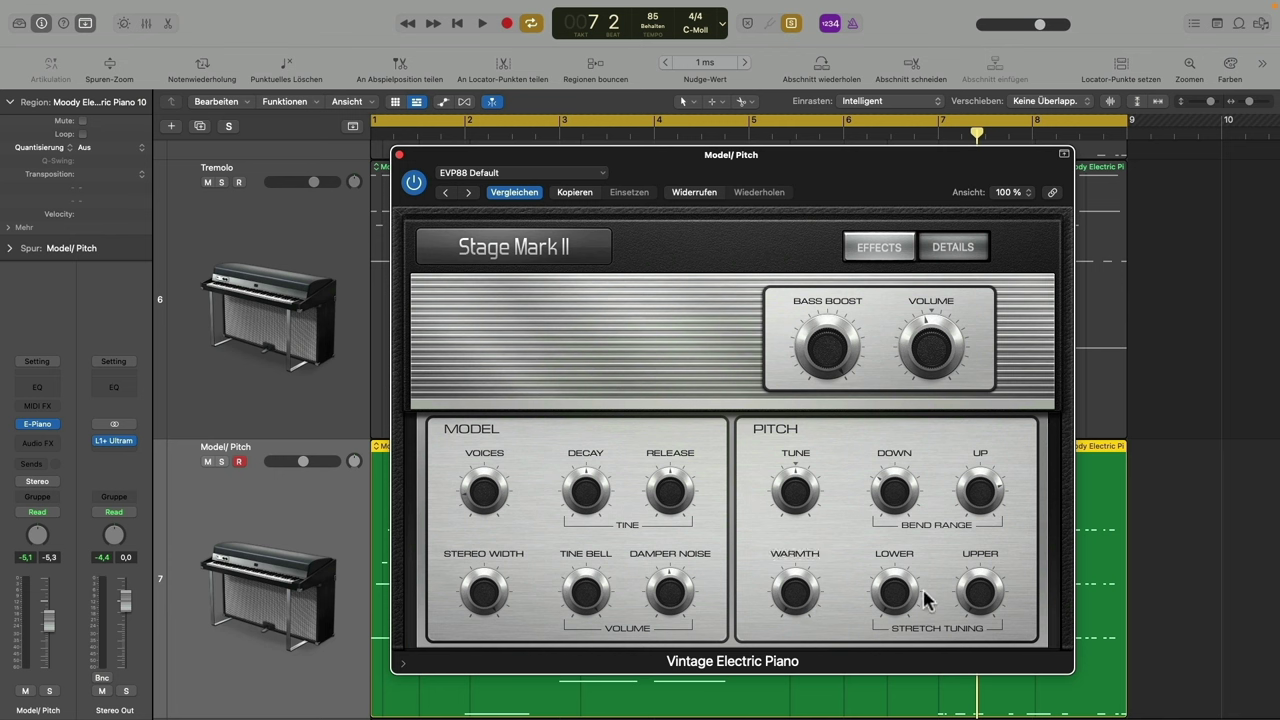
Try Warmth values such as 0.27 and 0.85 and Upper Stretch Tuning values such as 0.36 and 0.62, listening during playback
mouse_move(982, 598)
mouse_down()
mouse_move(970, 562)
mouse_move(975, 600)
mouse_up()
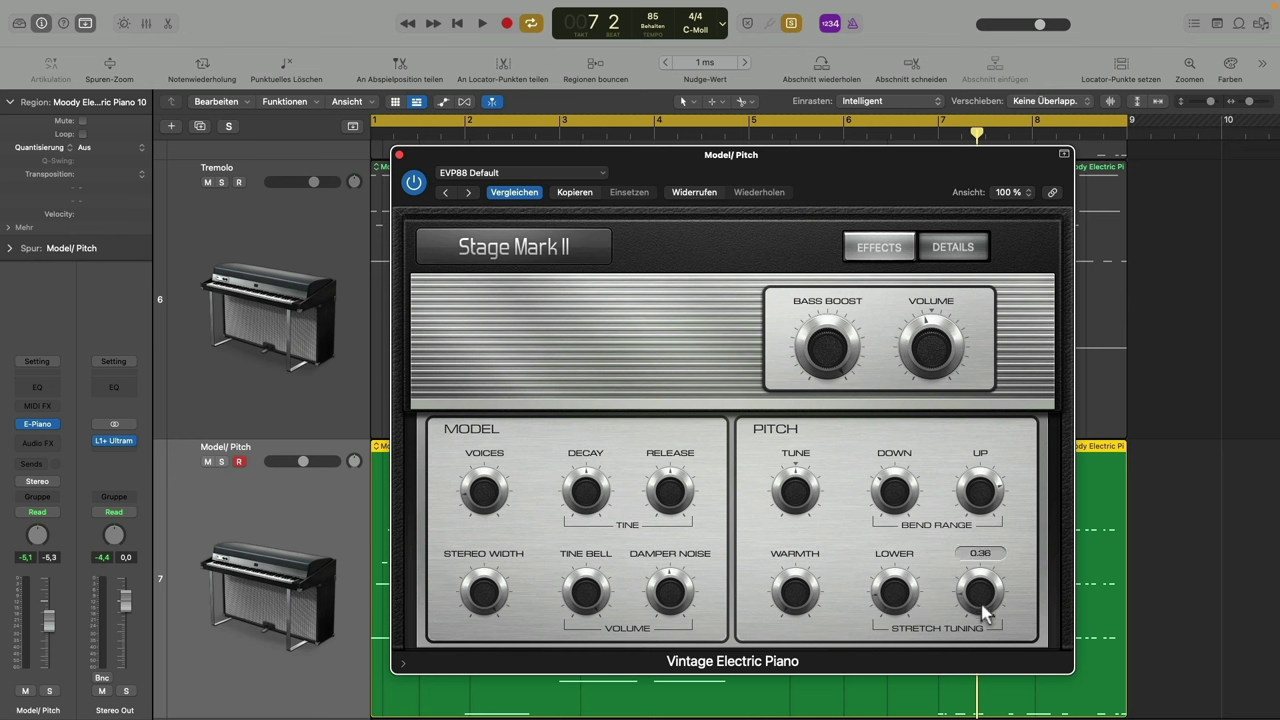
drag(972, 595, 918, 603)
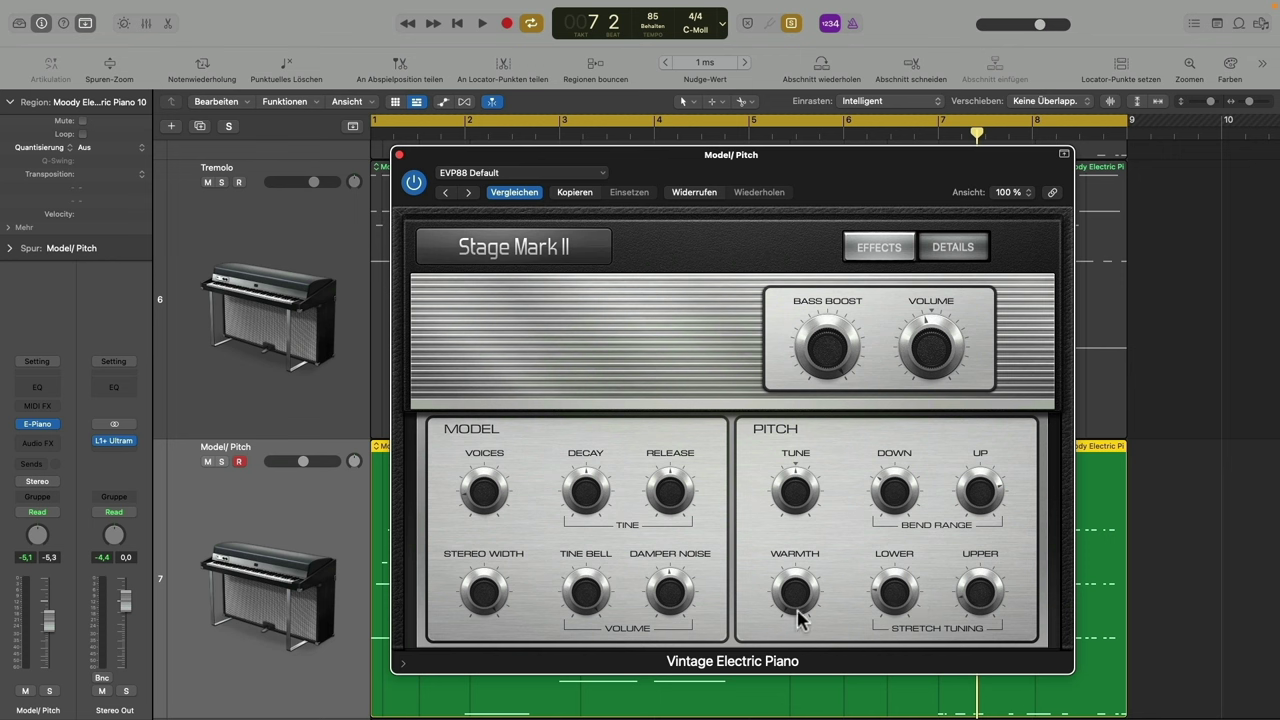
key(space)
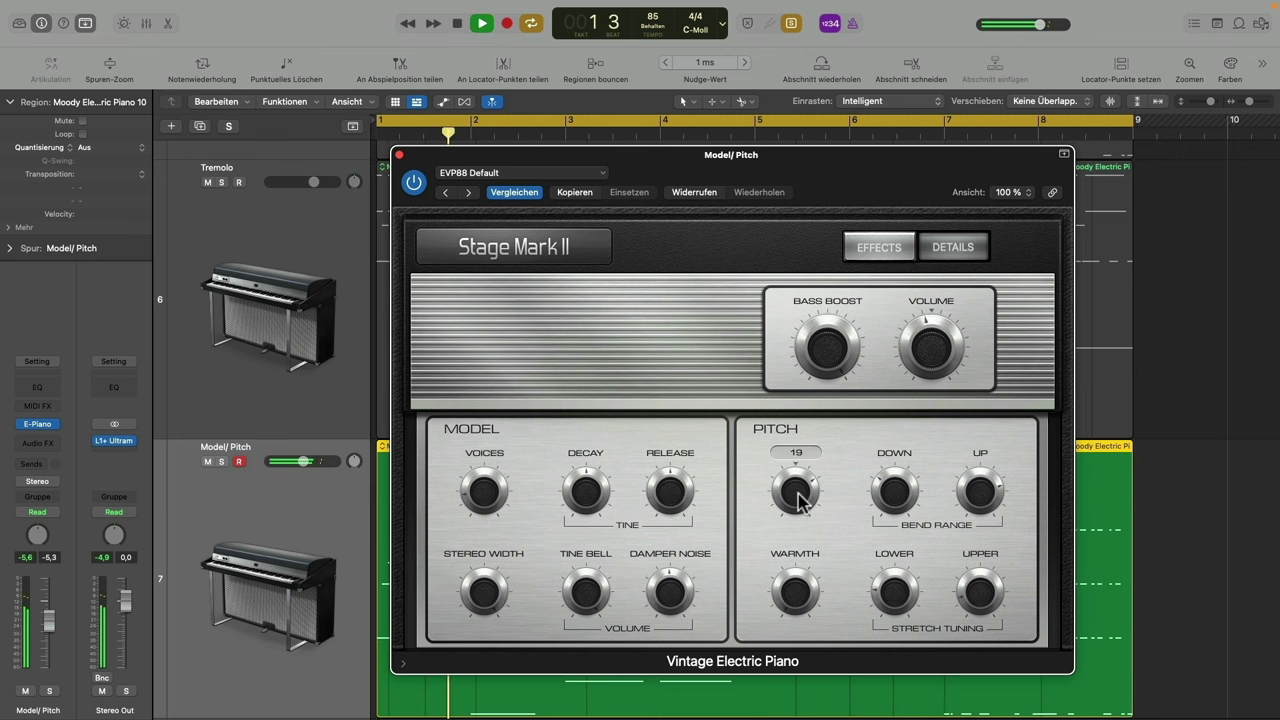
mouse_move(795, 601)
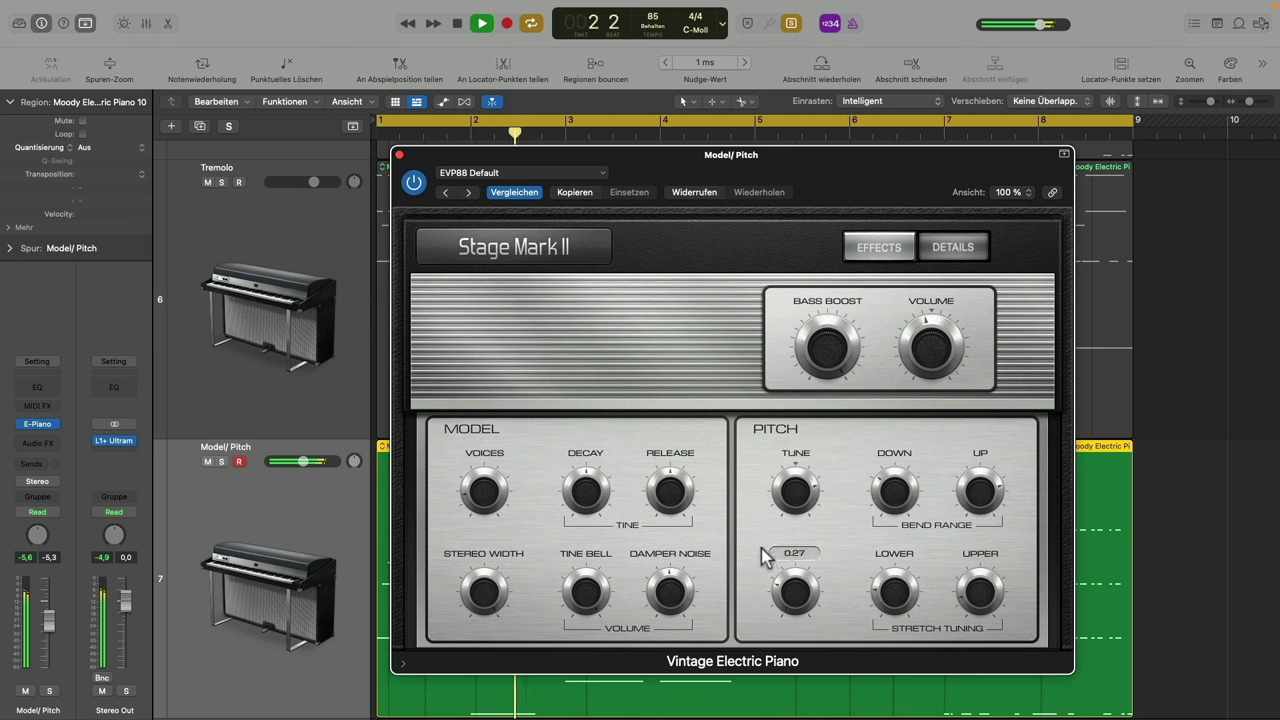
drag(765, 557, 800, 590)
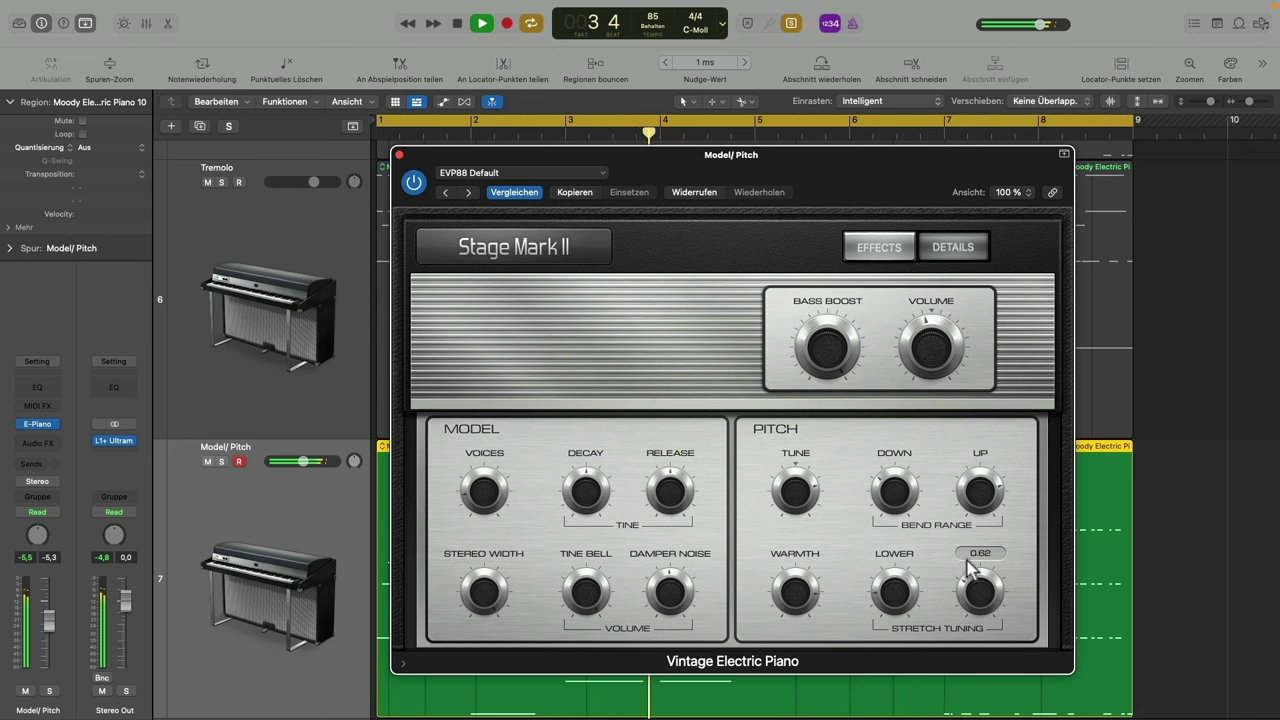
mouse_move(890, 598)
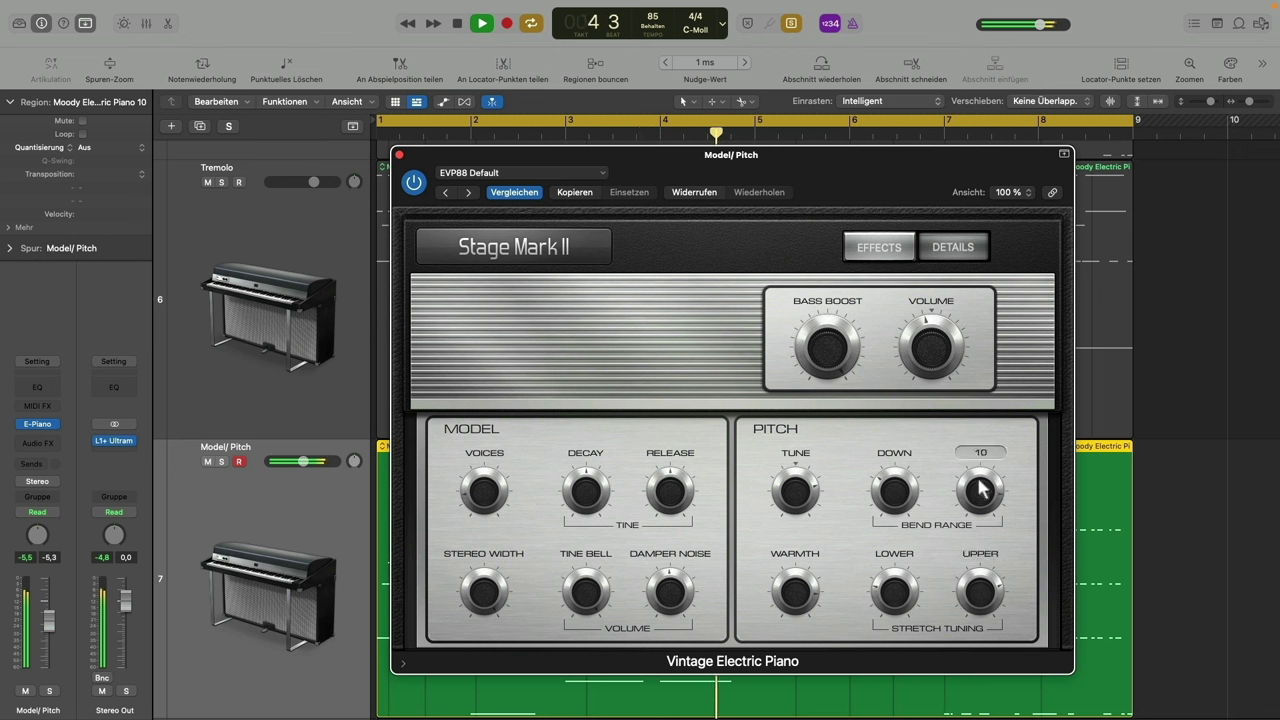
mouse_move(888, 516)
mouse_move(795, 600)
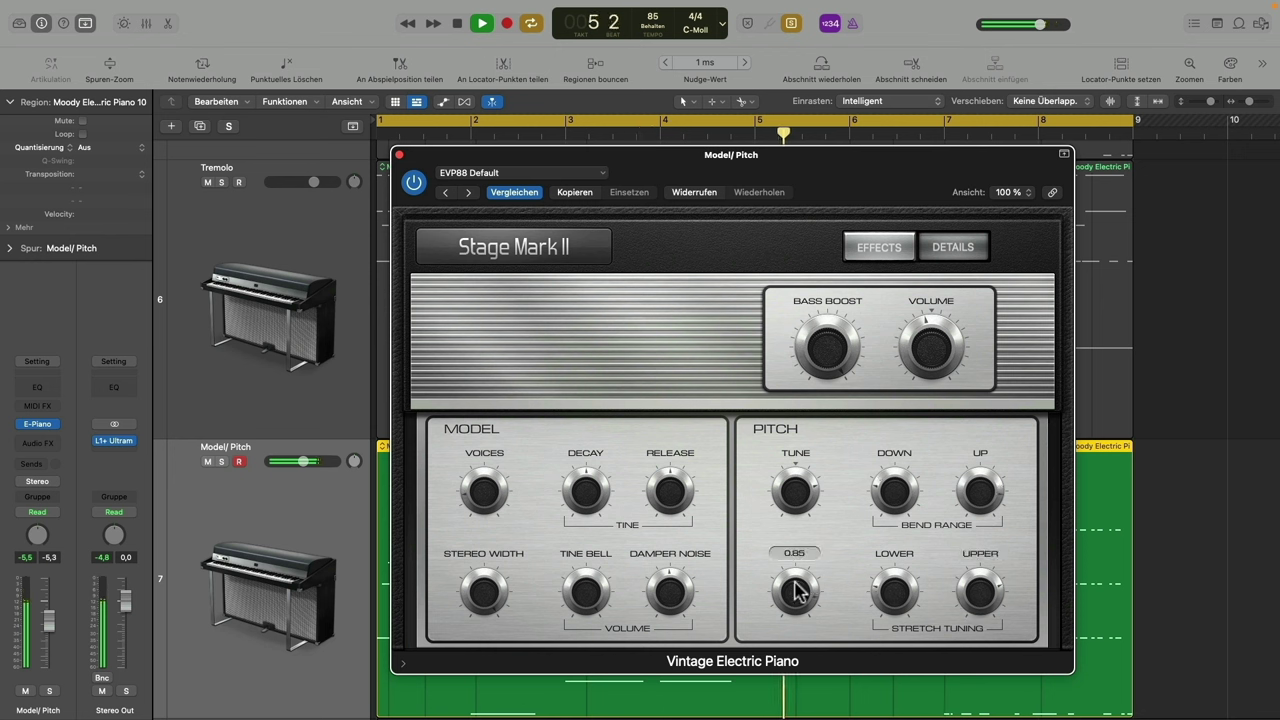
mouse_move(797, 493)
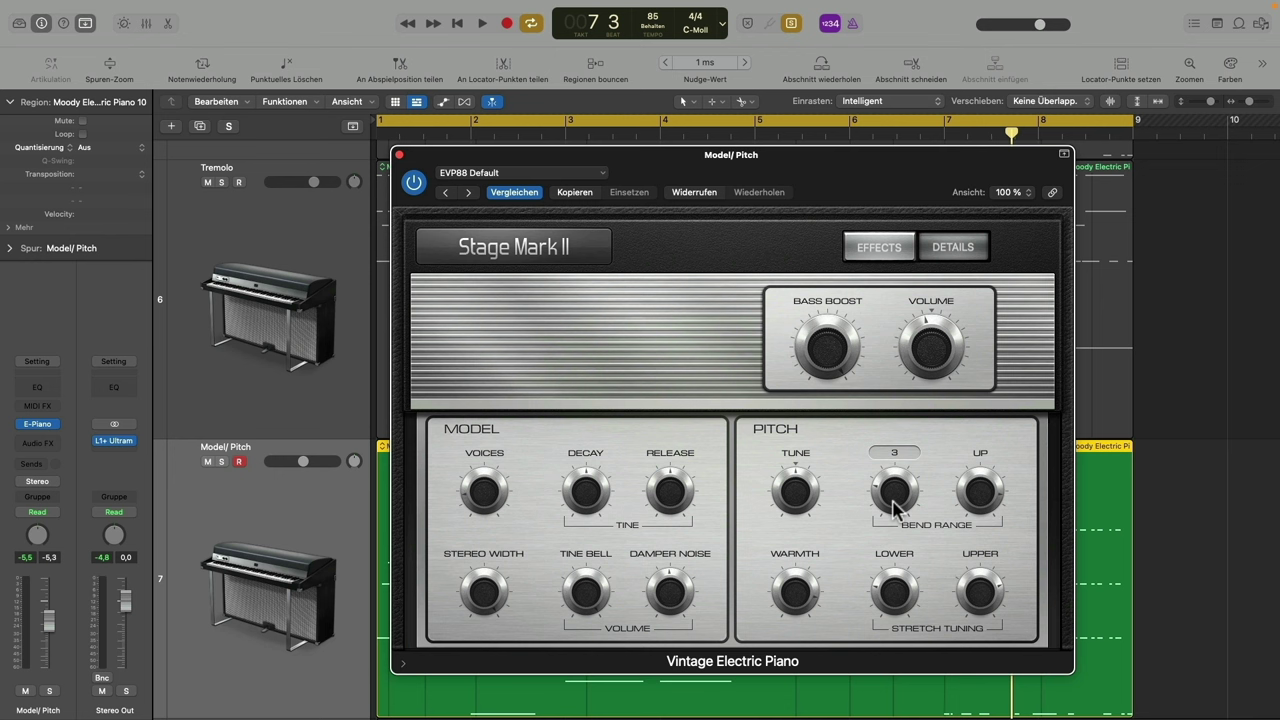
Show the piano model list on the Modelle track, keep Deluxe Classic, and scale the piano window to 80%
click(598, 254)
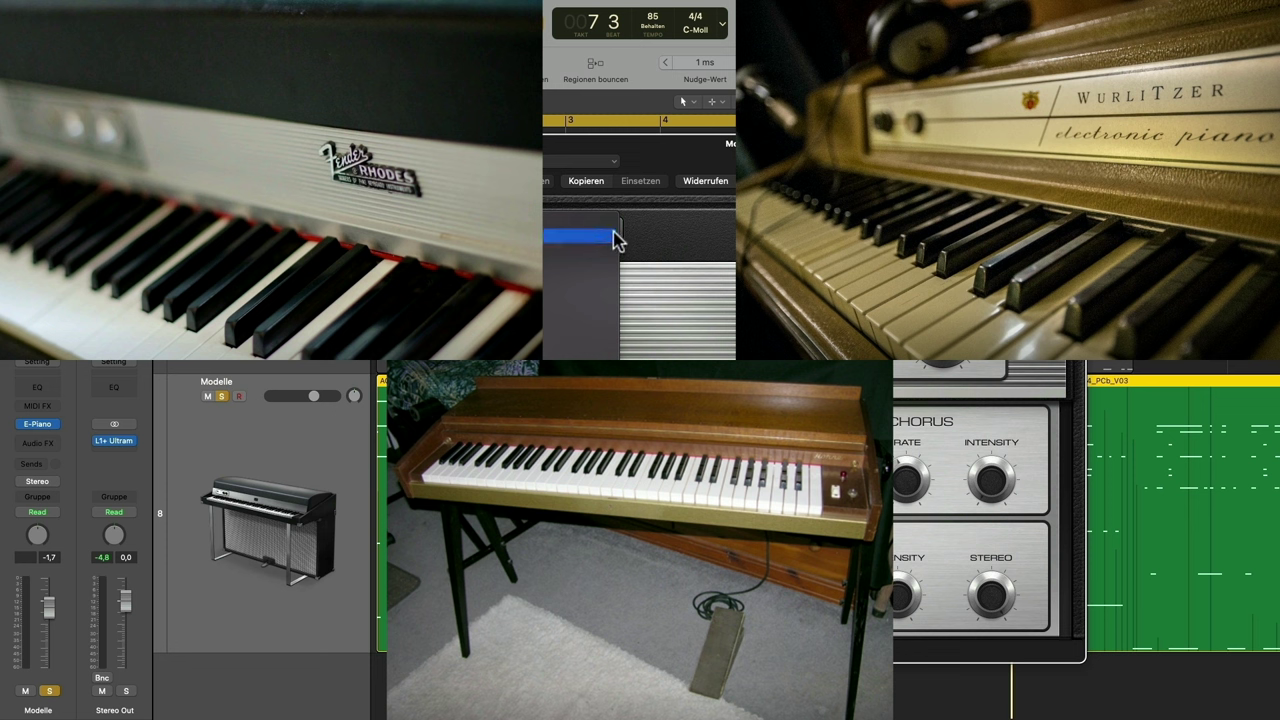
click(573, 240)
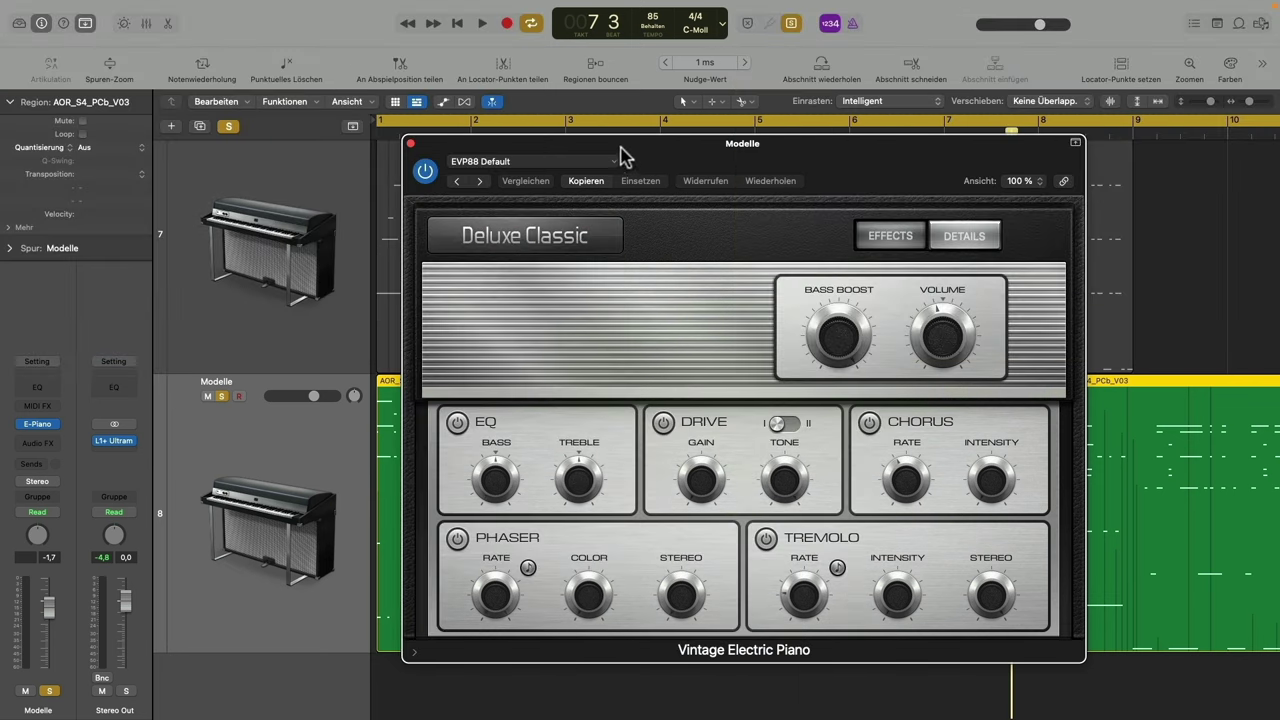
drag(621, 147, 776, 107)
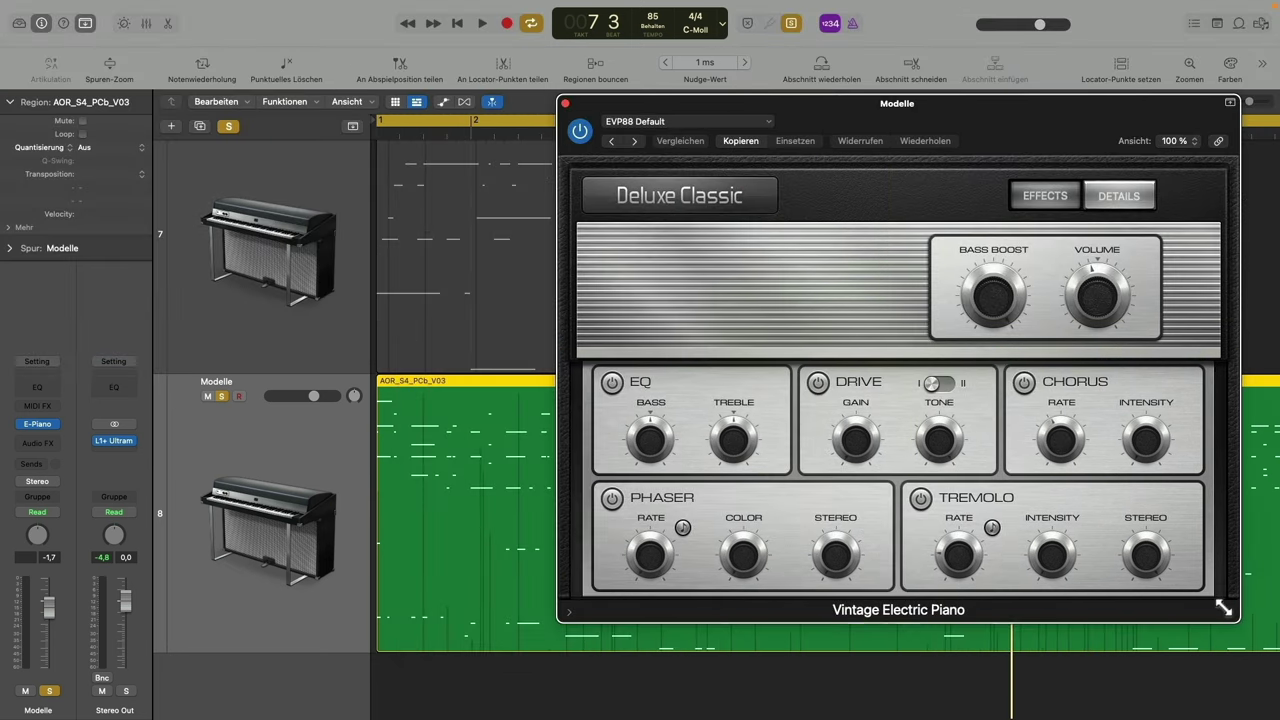
drag(1222, 607, 1105, 533)
drag(850, 99, 978, 161)
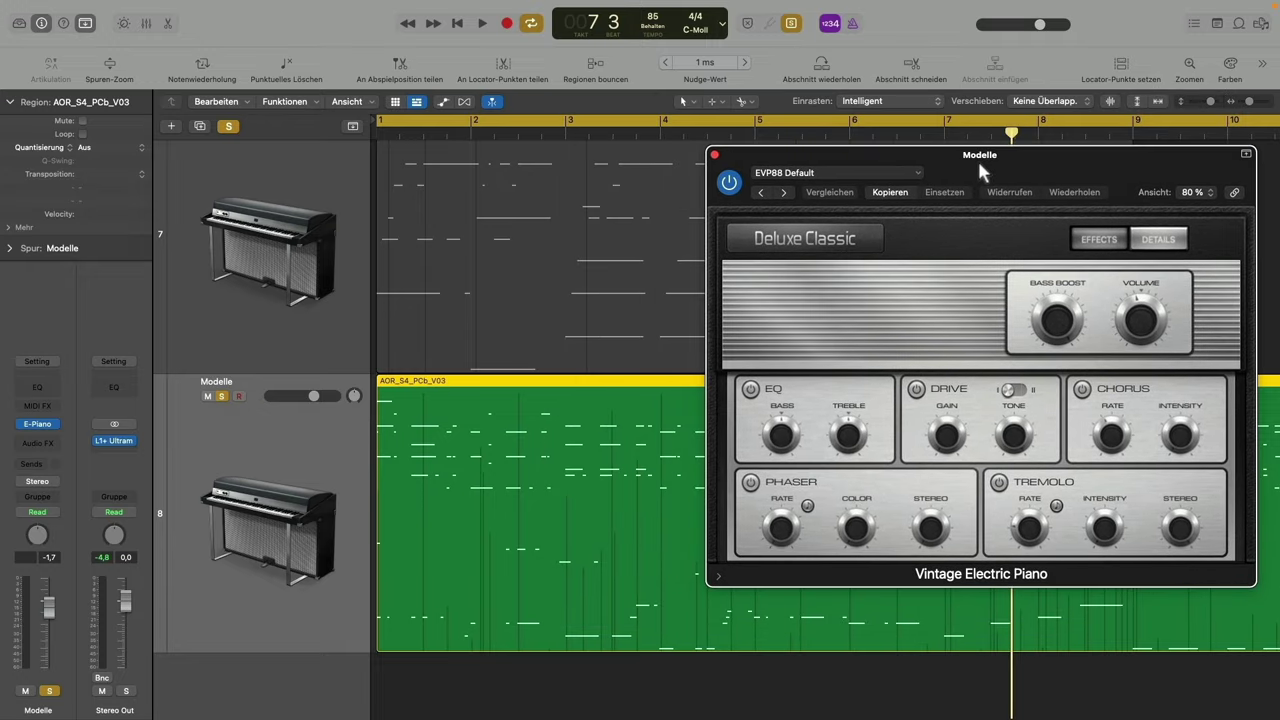
Add a Channel EQ to the Modelle track and arrange its window at 100% beside the piano window
click(38, 388)
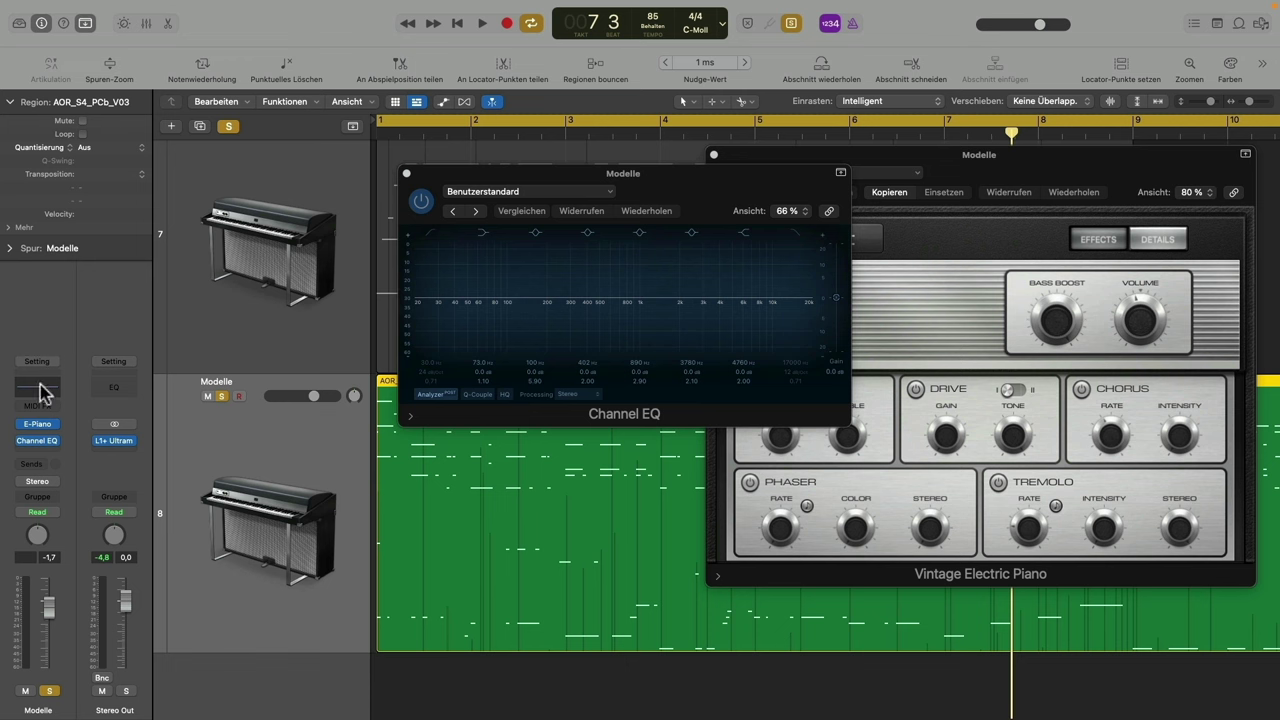
drag(810, 194, 500, 169)
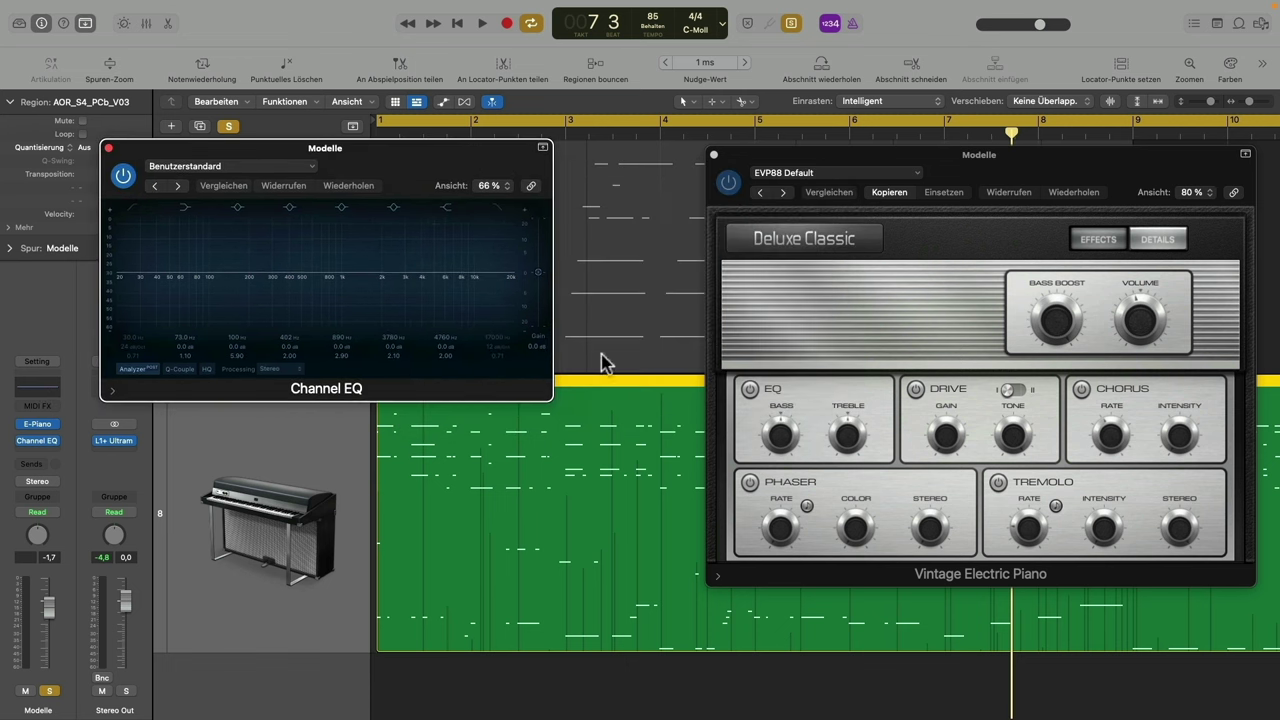
drag(550, 397, 643, 514)
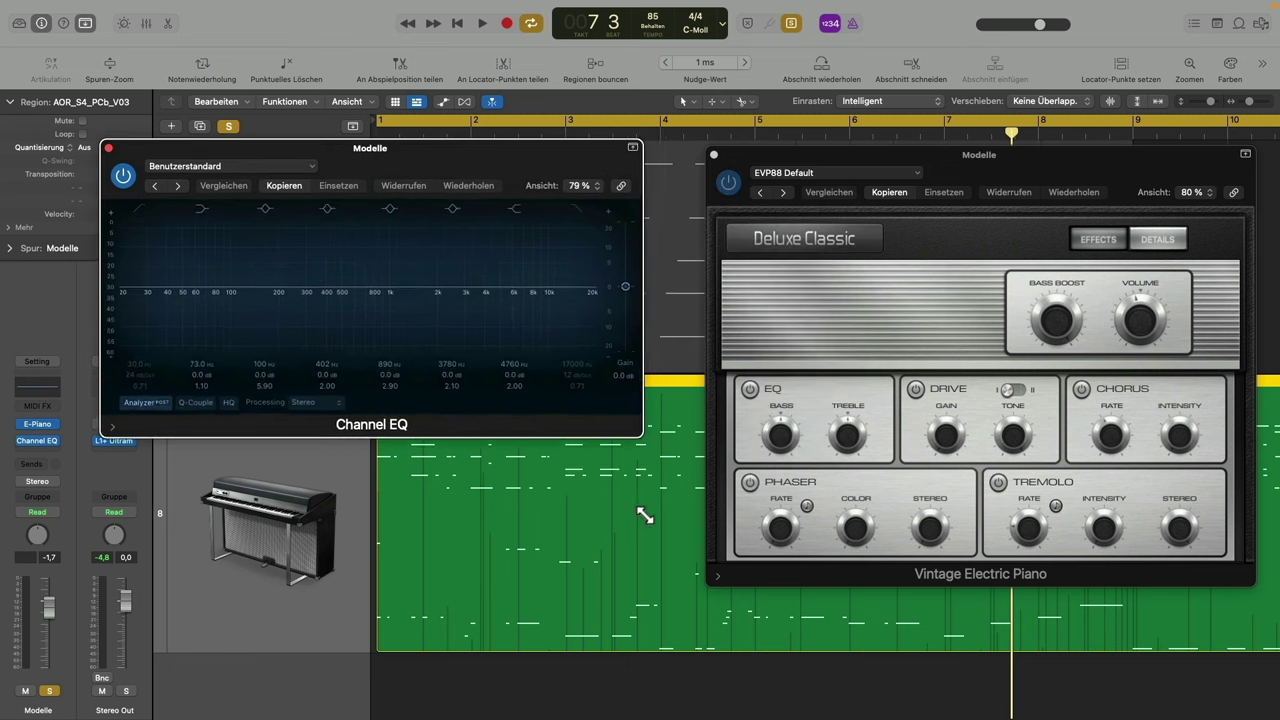
drag(600, 177, 507, 161)
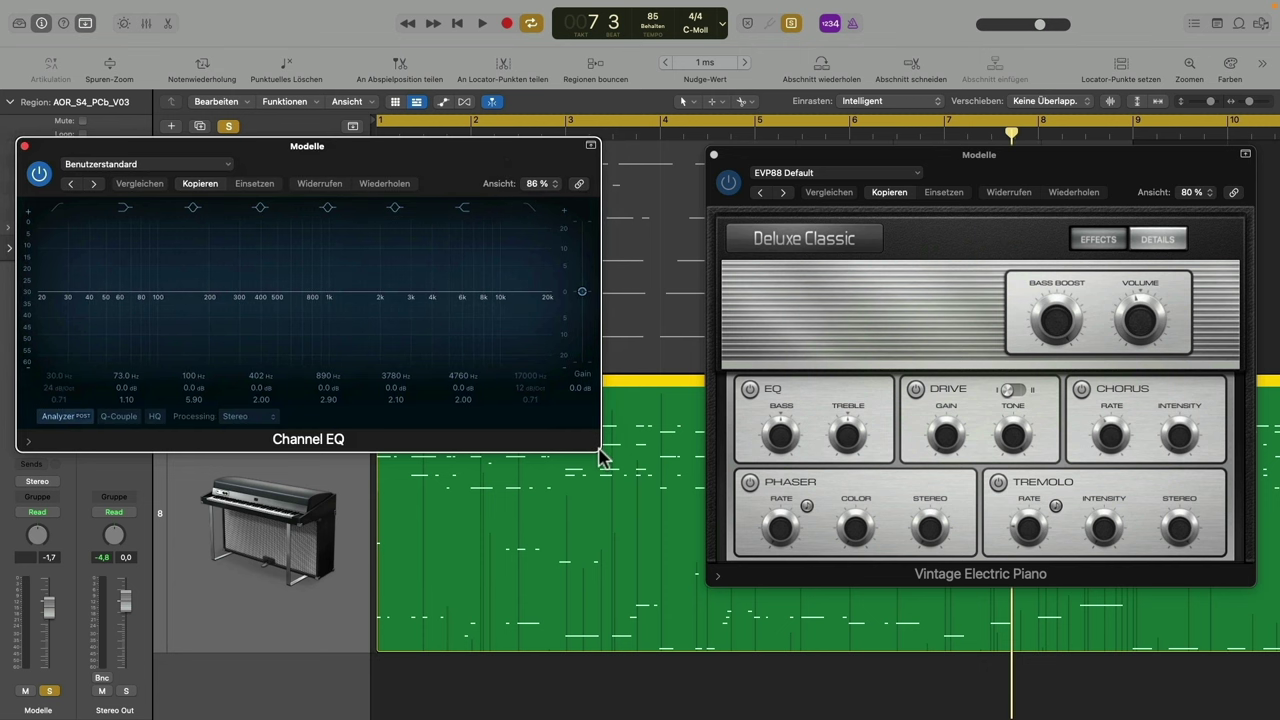
drag(601, 458, 703, 586)
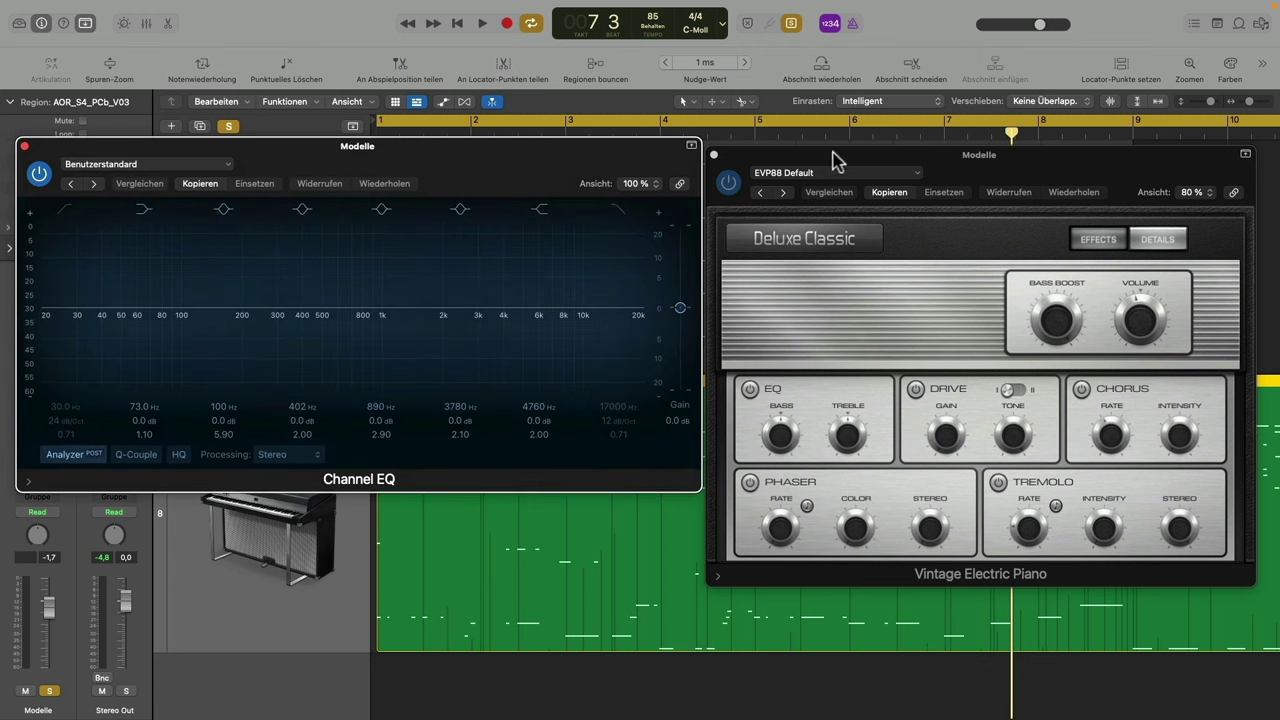
drag(814, 155, 806, 146)
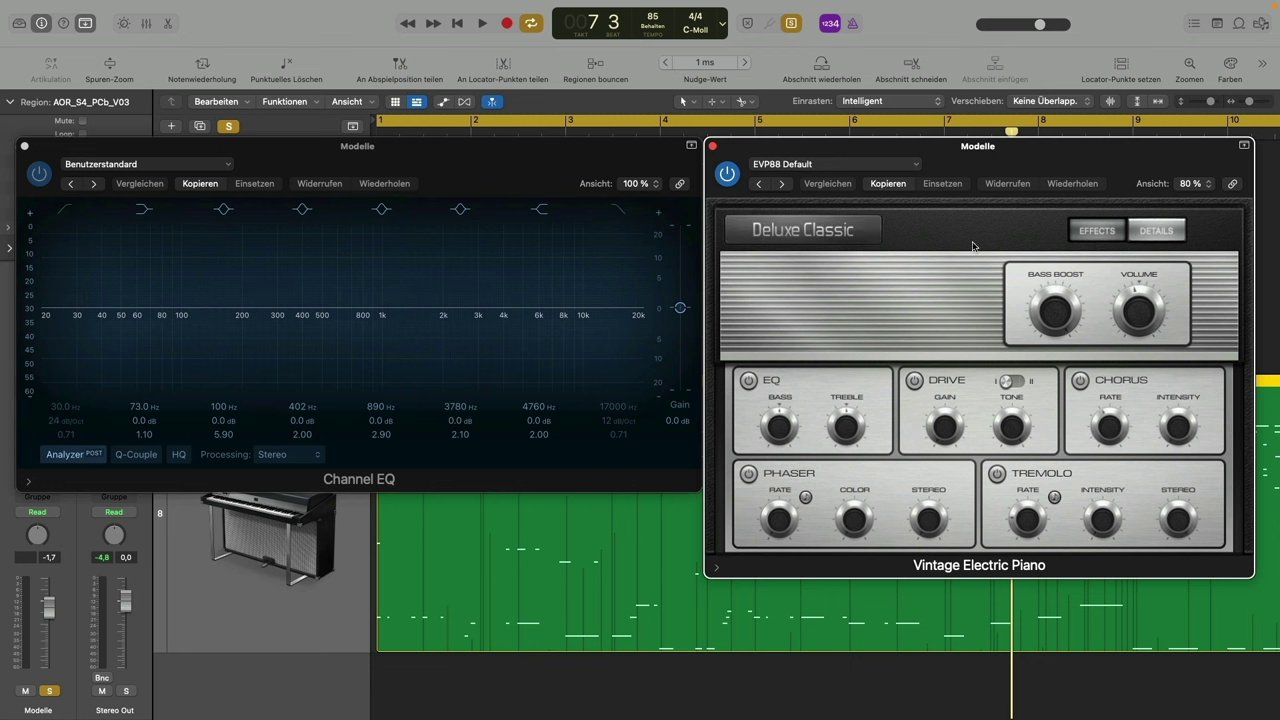
Play the Modelle track with Deluxe Classic and compare it with the Deluxe Modern and Suitcase Mark I models
key(space)
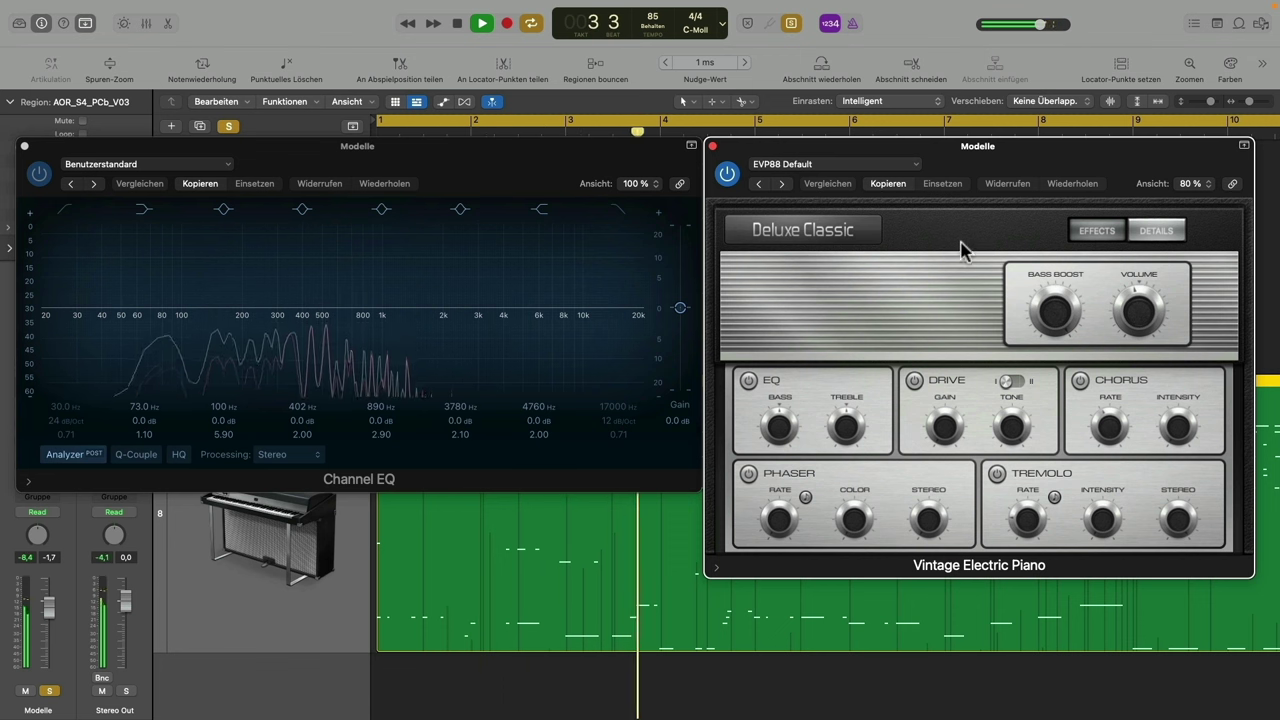
click(873, 236)
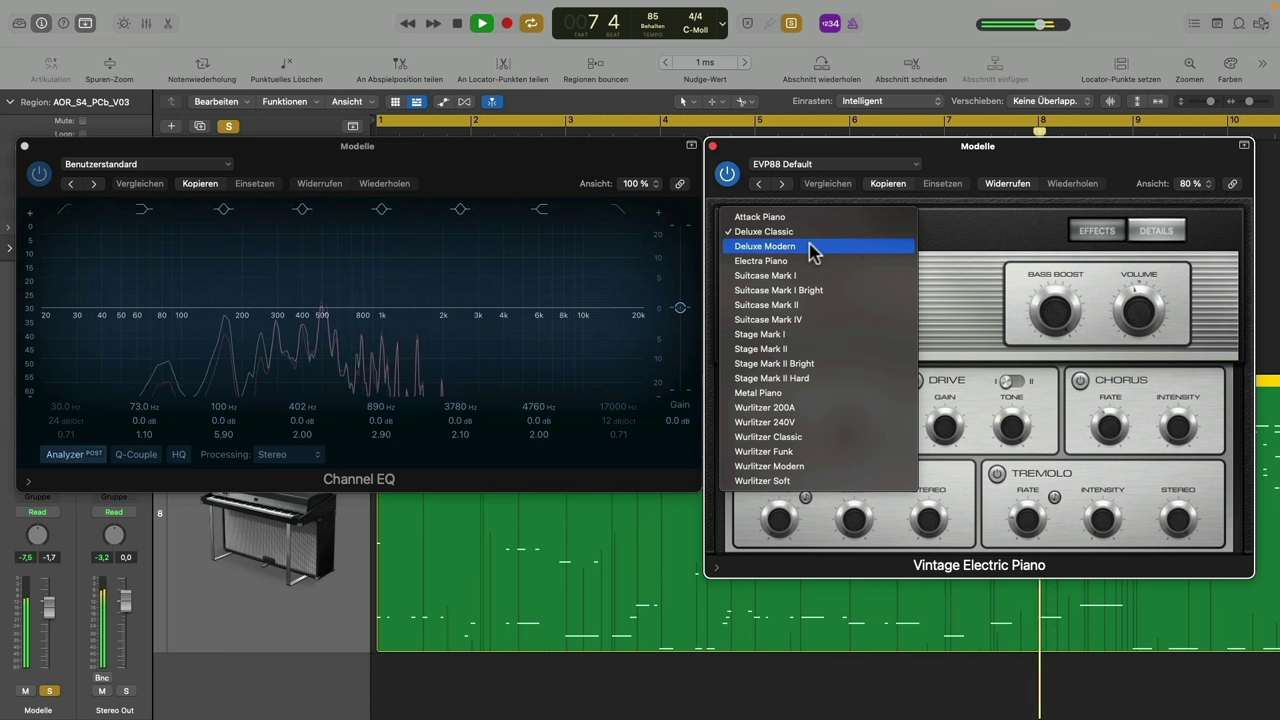
click(829, 248)
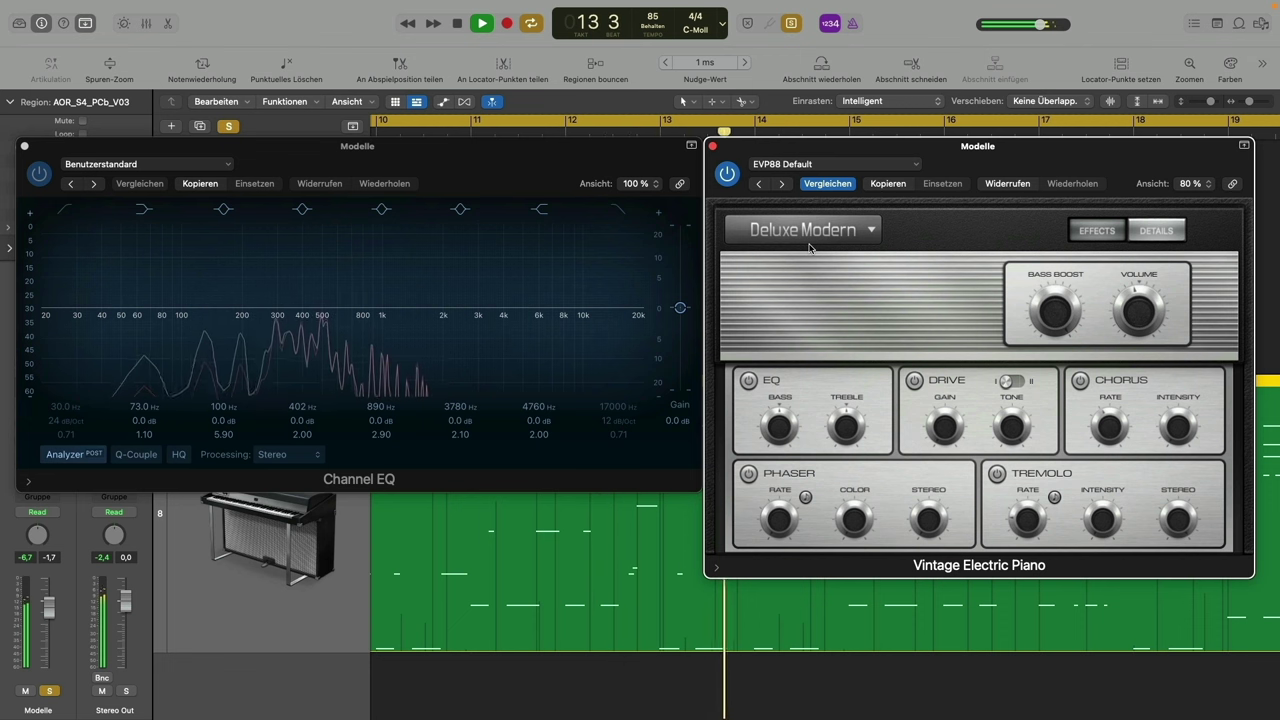
click(851, 232)
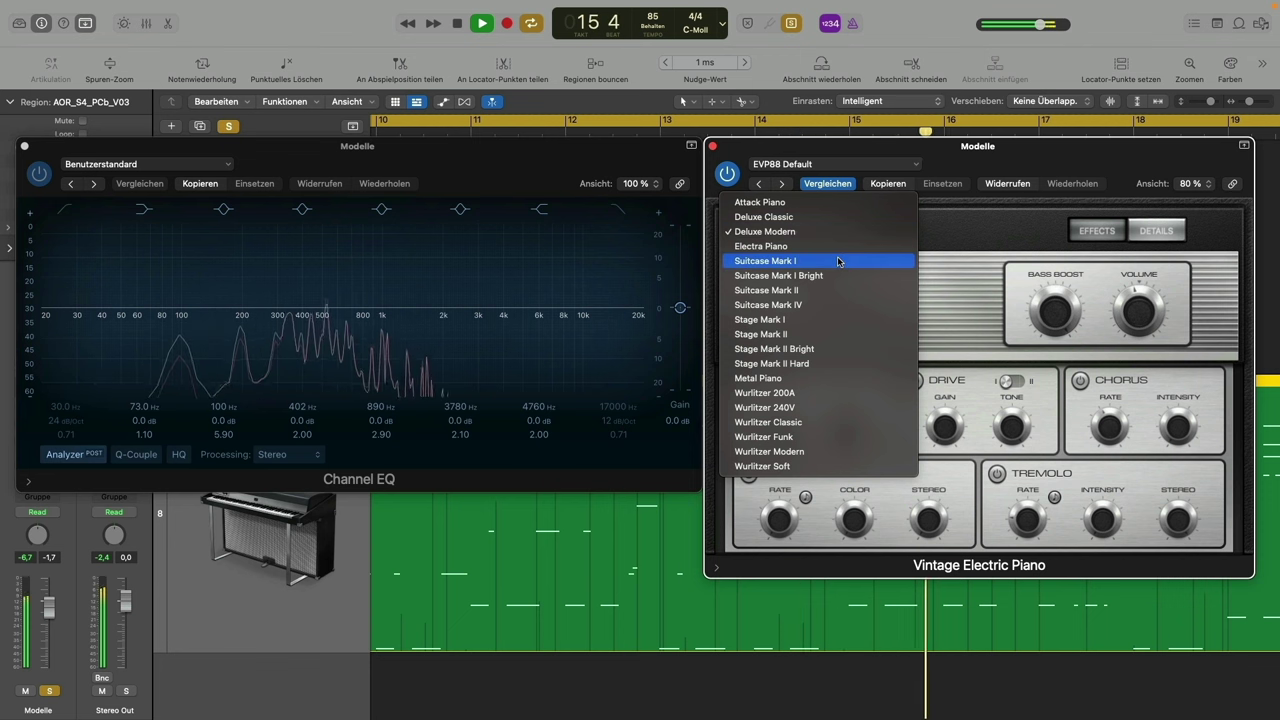
click(838, 261)
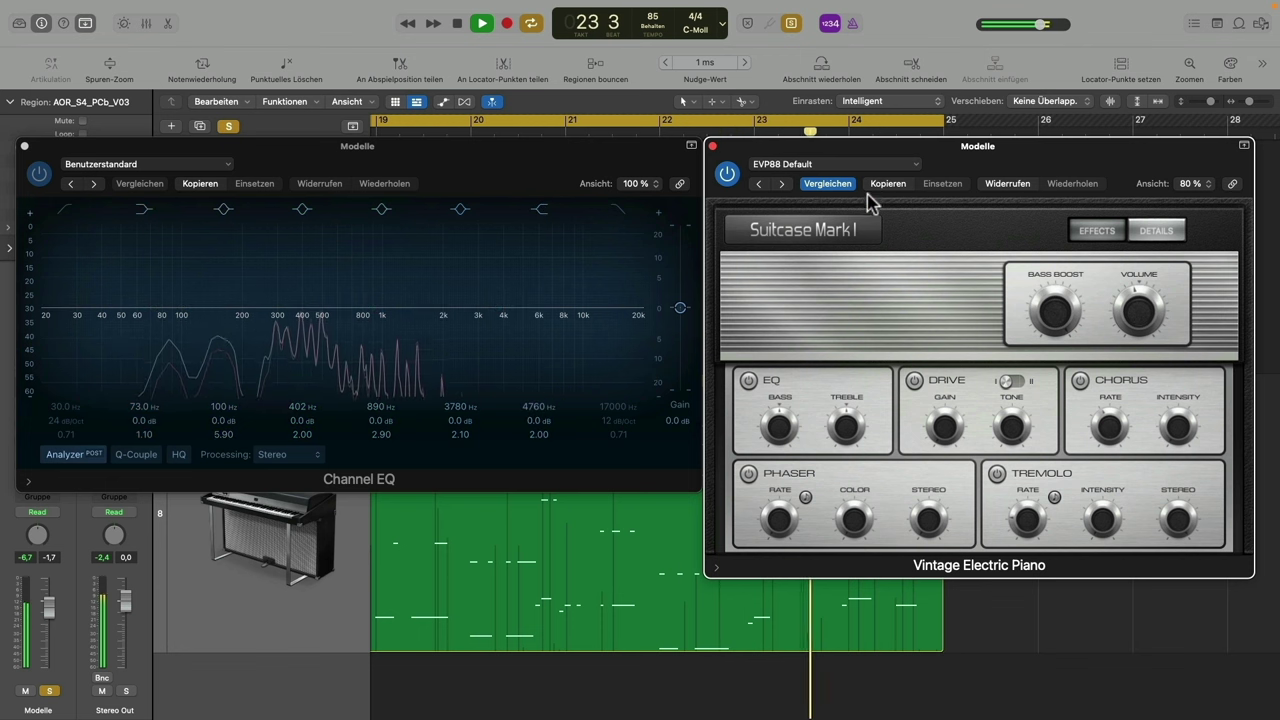
Switch to Suitcase Mark I Bright and tame it with the piano's EQ enabled and a -5.7 dB Channel EQ cut at 940 Hz
click(870, 230)
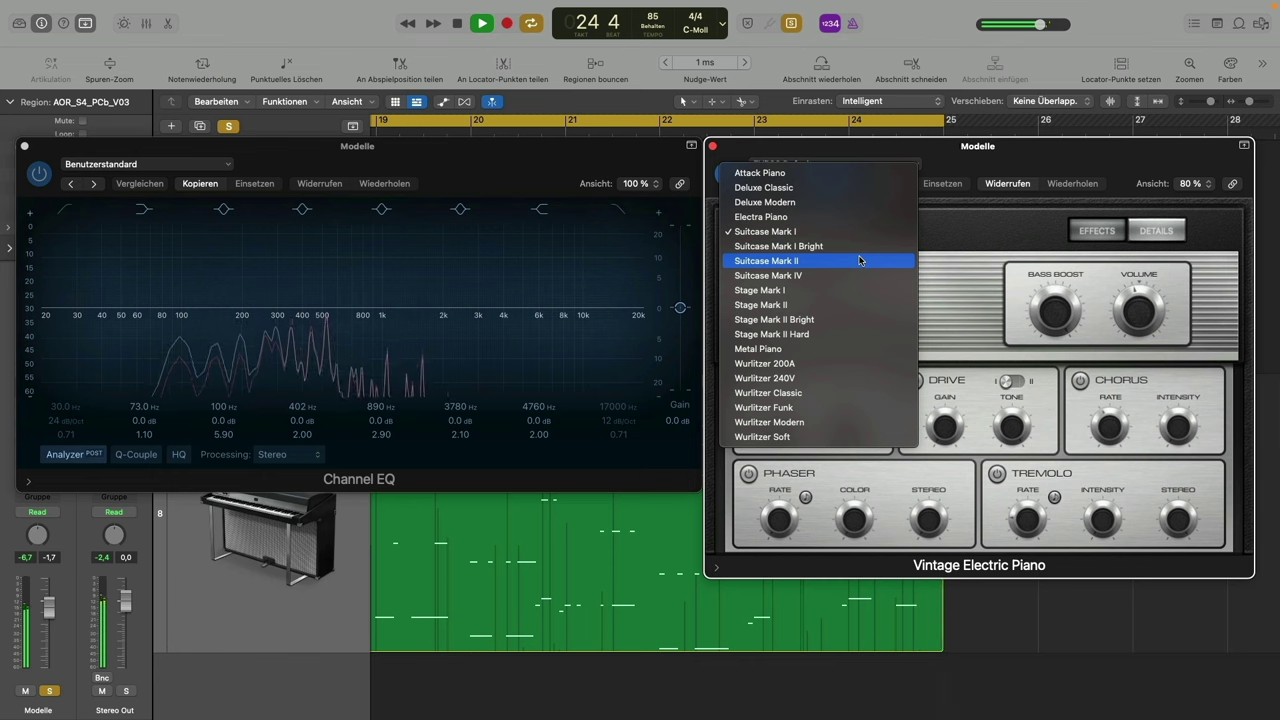
click(860, 247)
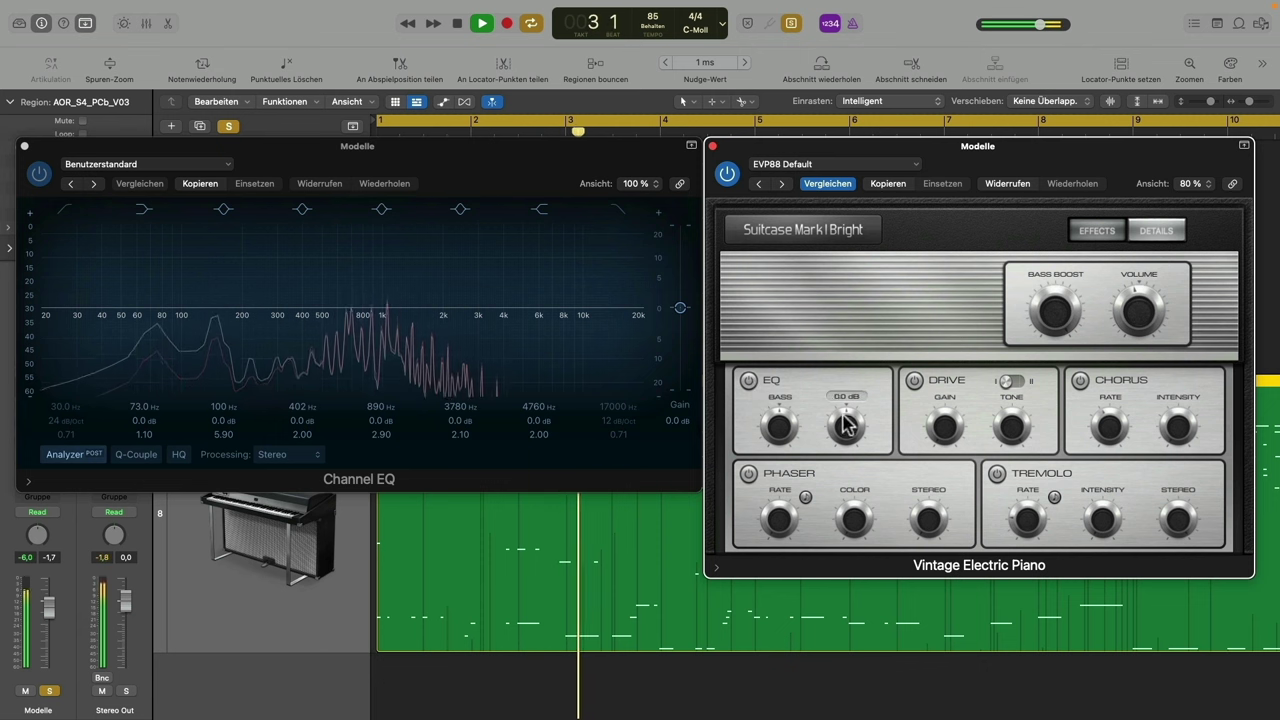
click(750, 381)
mouse_move(839, 421)
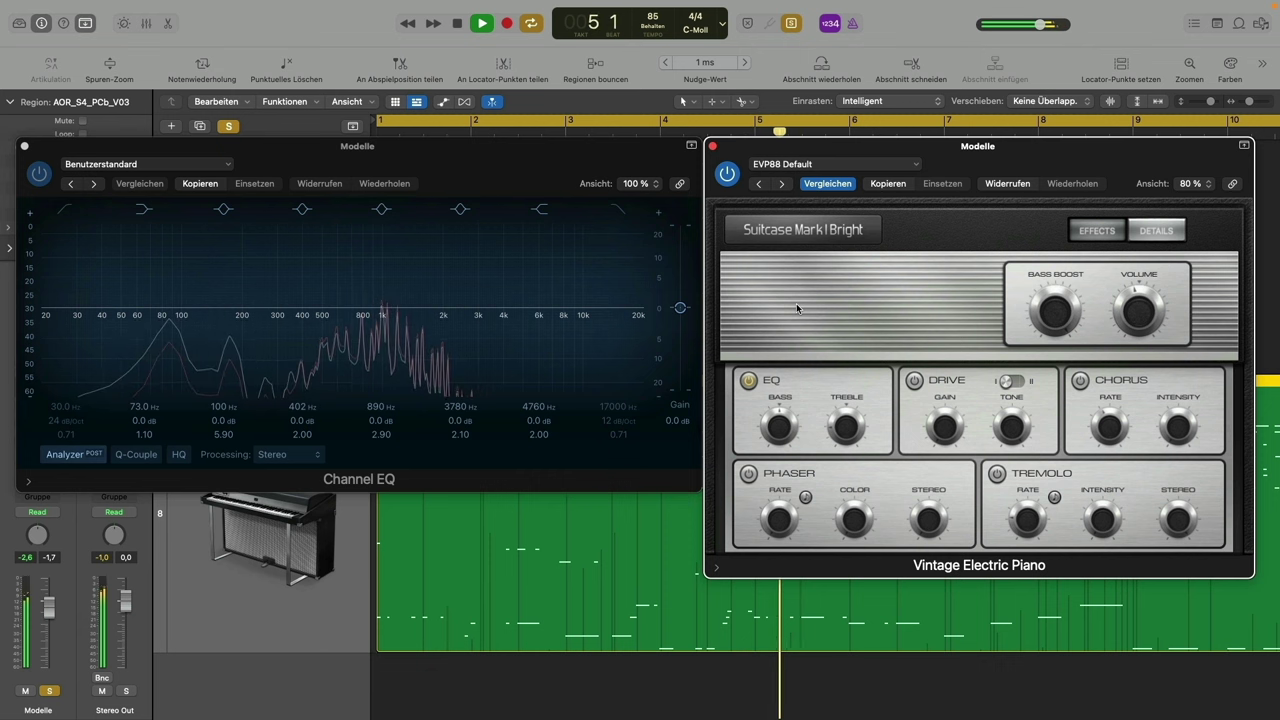
drag(381, 309, 376, 342)
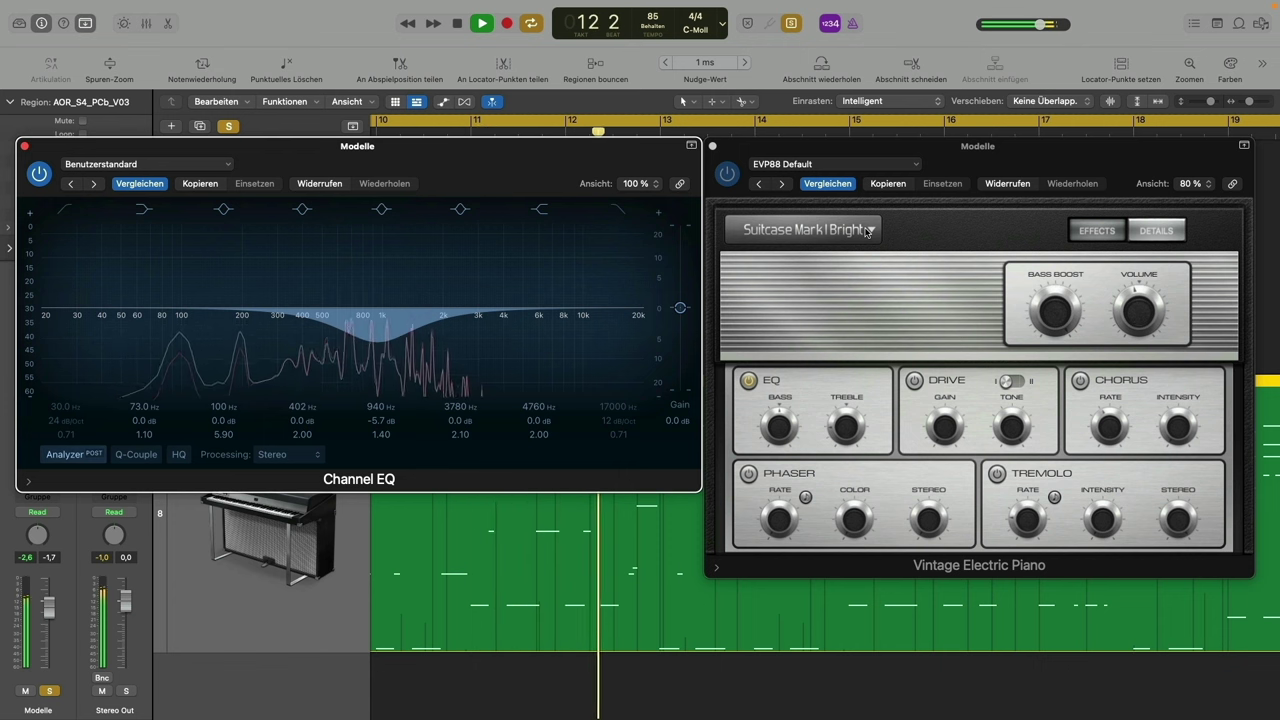
Switch to the Electra Piano model and turn off both the Channel EQ and the piano's built-in EQ
click(828, 236)
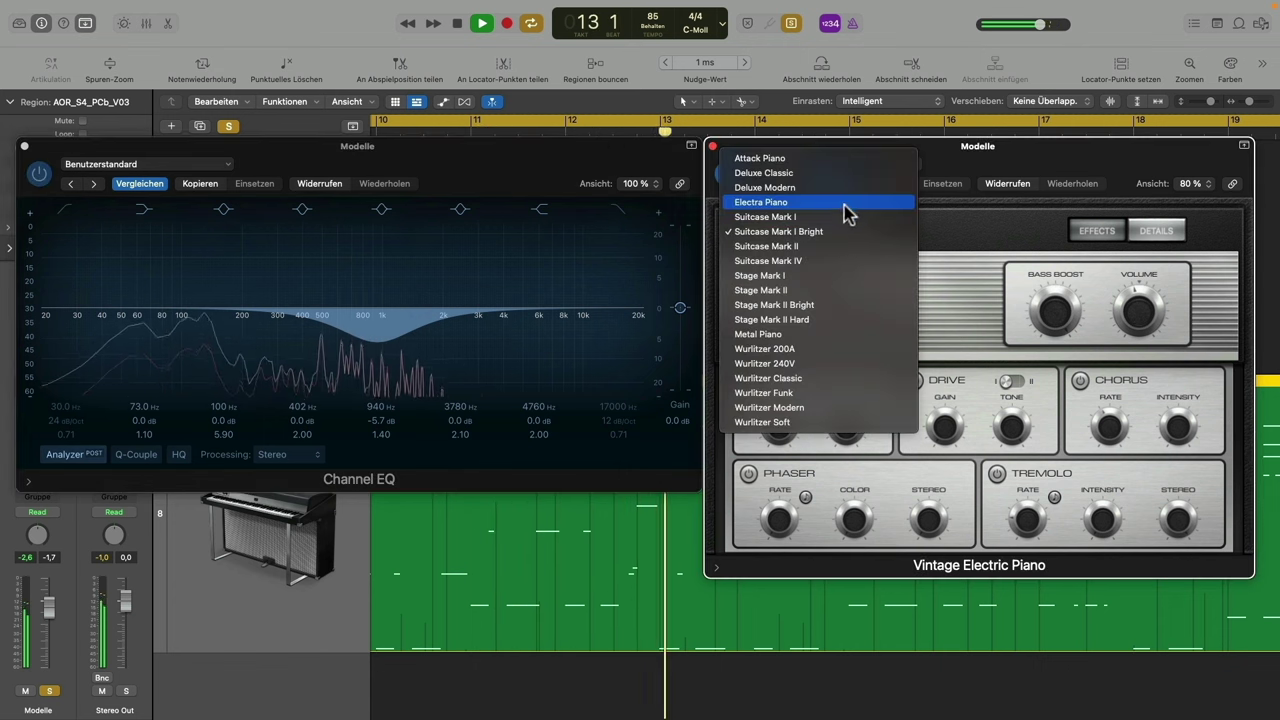
click(843, 204)
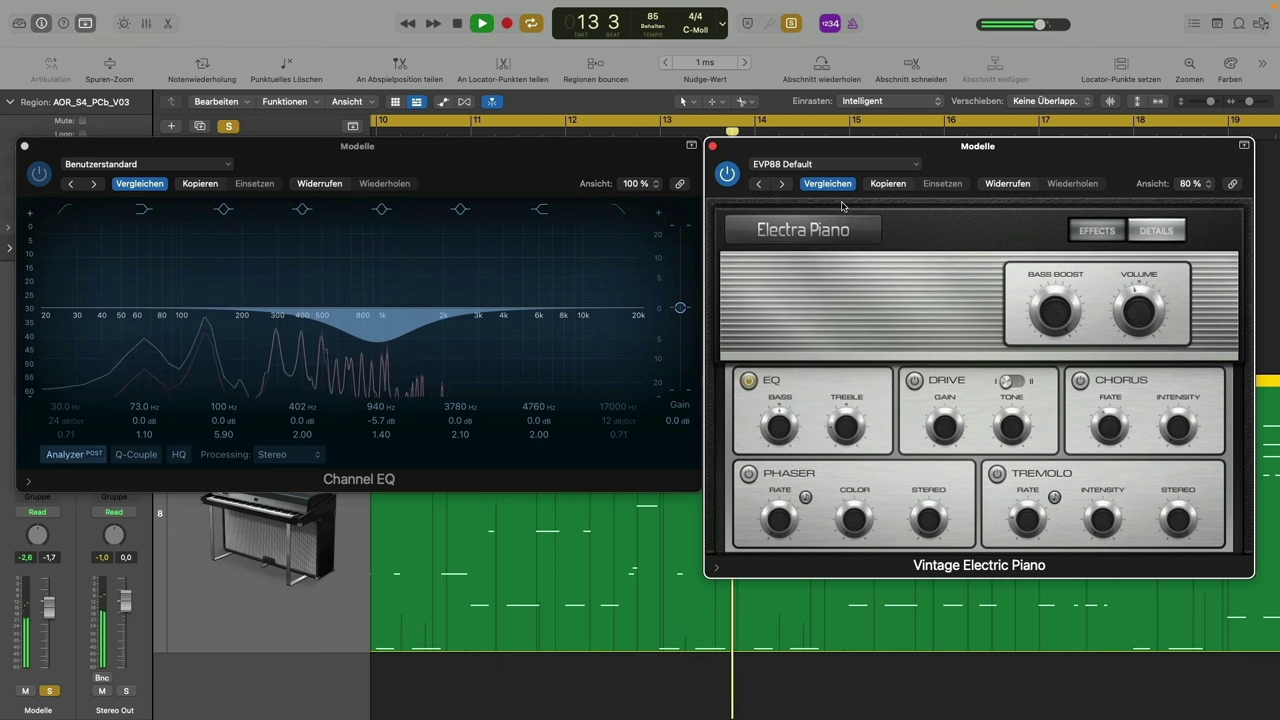
click(38, 176)
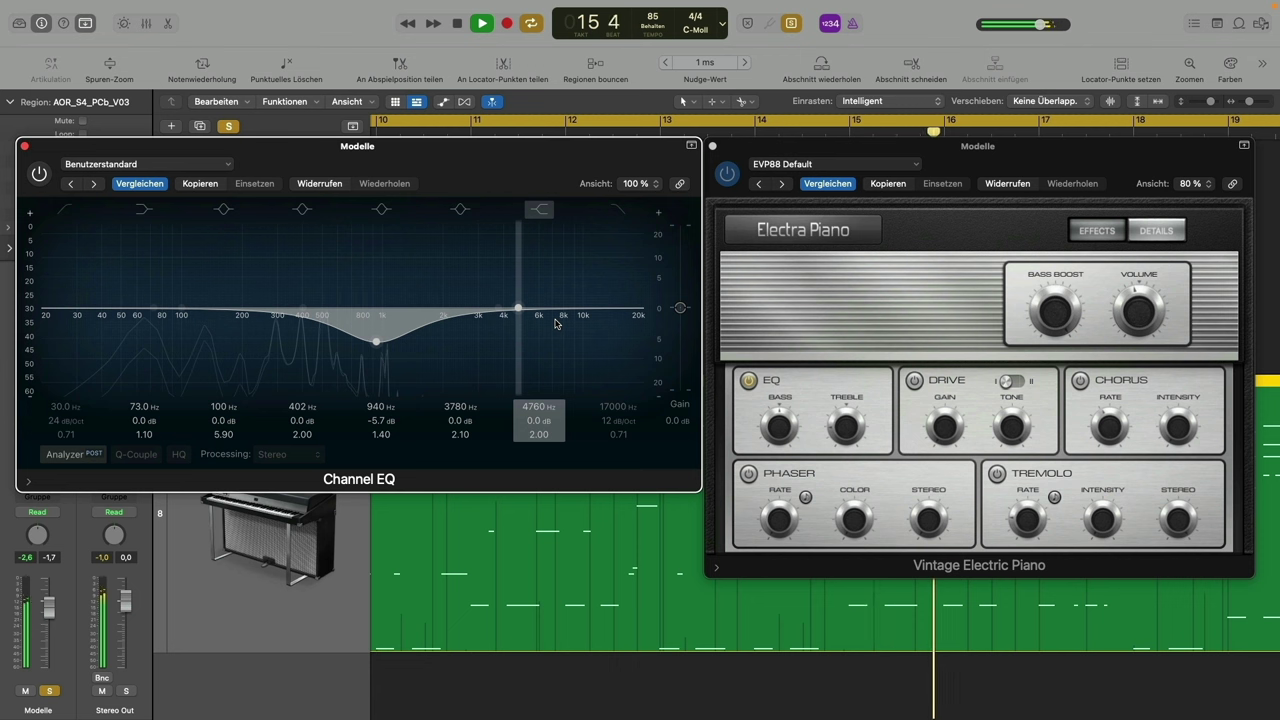
click(749, 381)
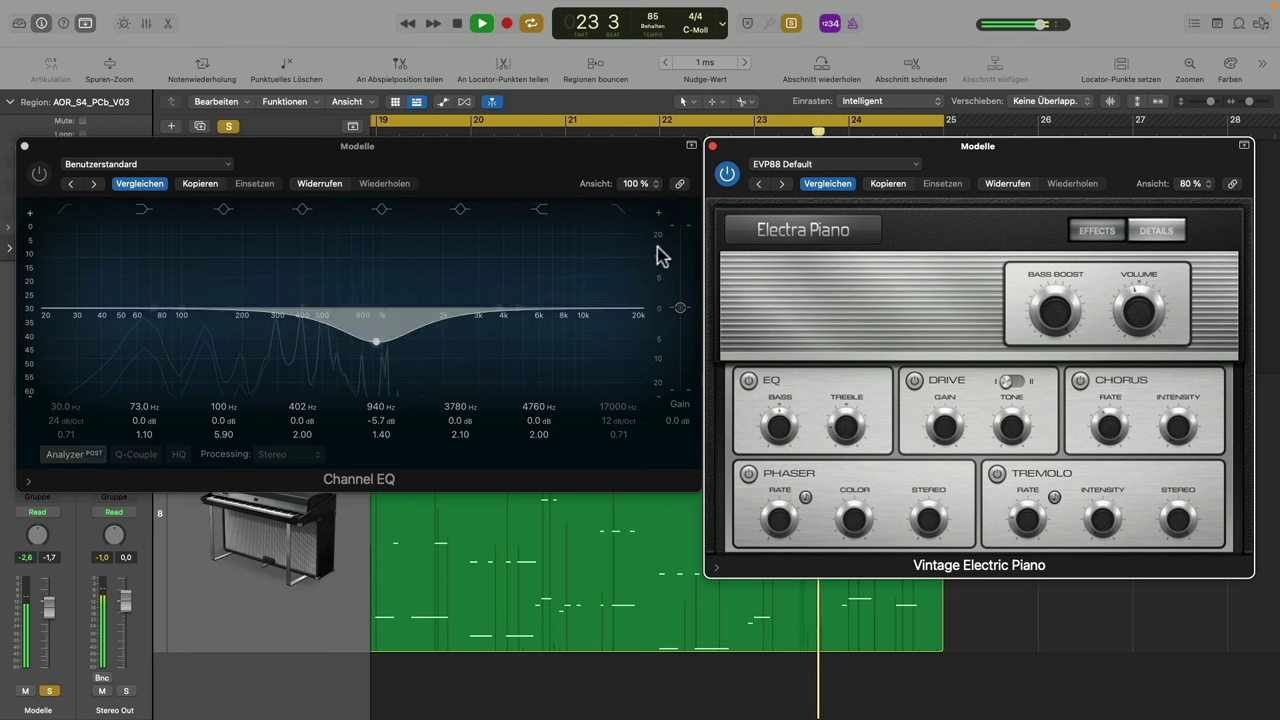
Turn off cycle mode while the track keeps playing
click(572, 126)
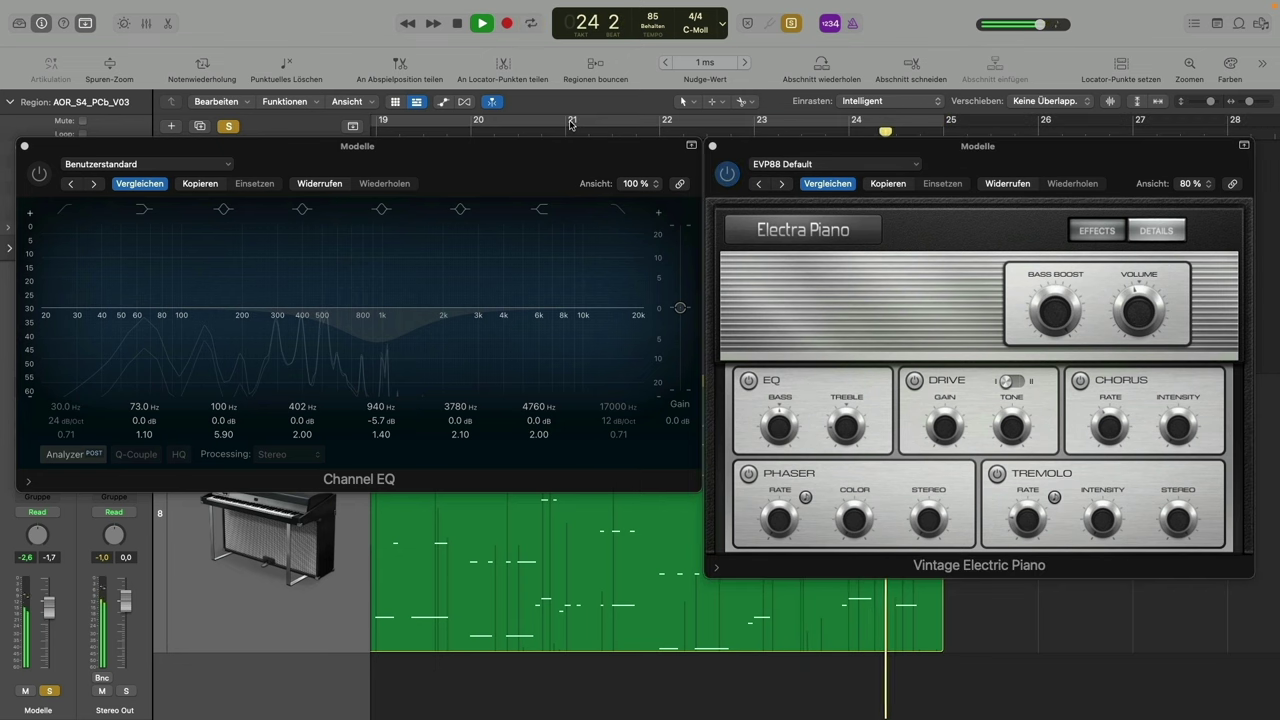